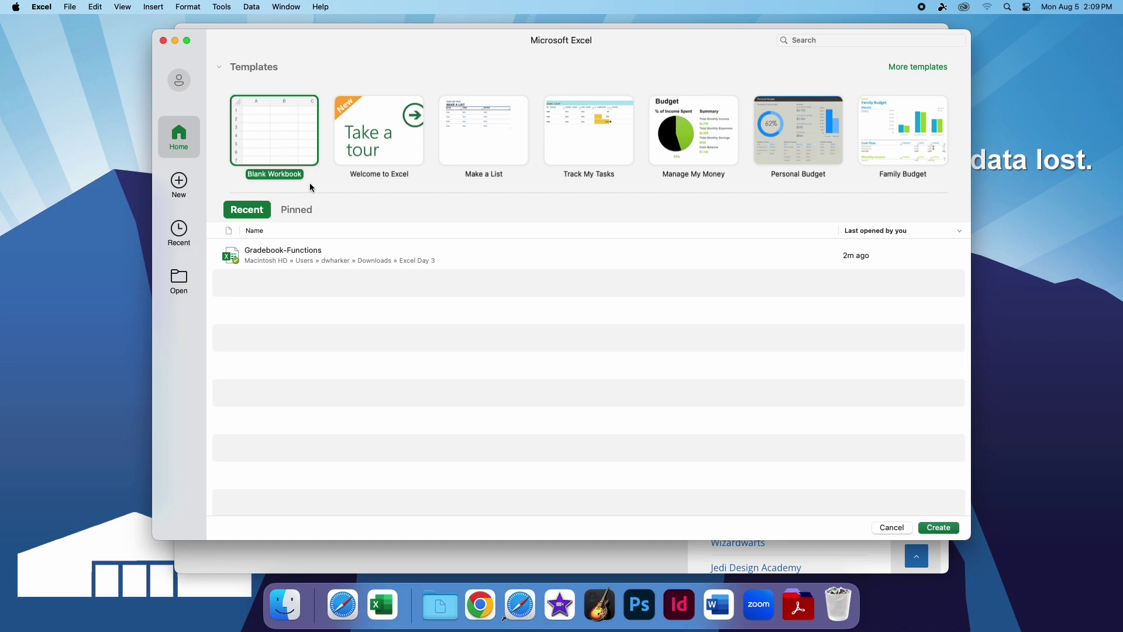
# - Open the workbook Gradebook-Functions.xlsx from the Excel Day 3 folder stored on this Mac
pyautogui.click(179, 280)
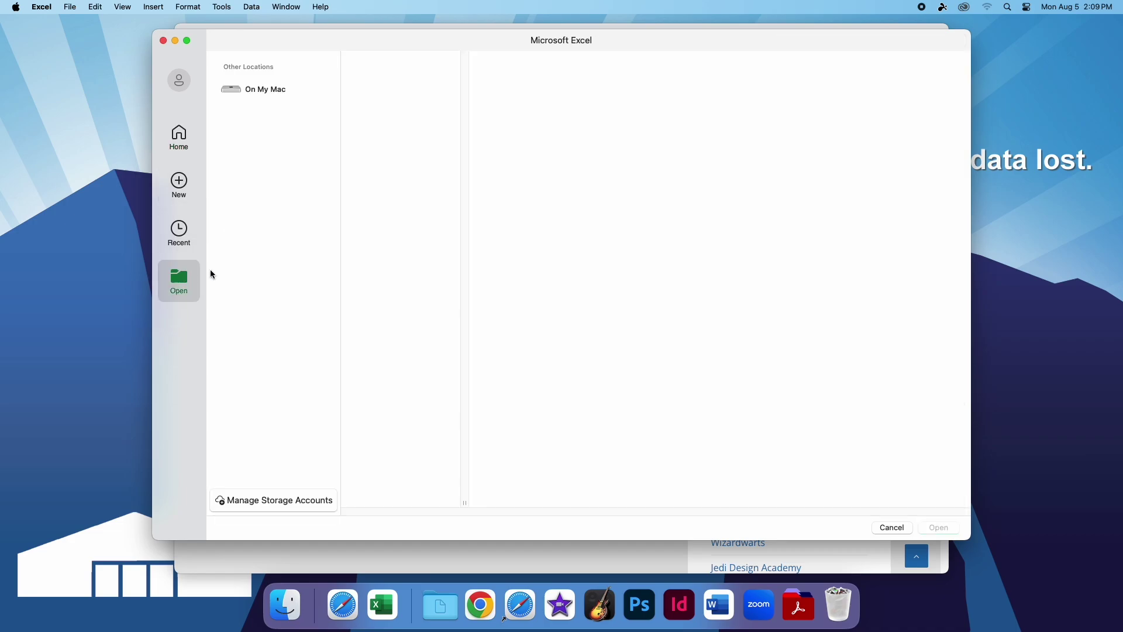
pyautogui.click(261, 91)
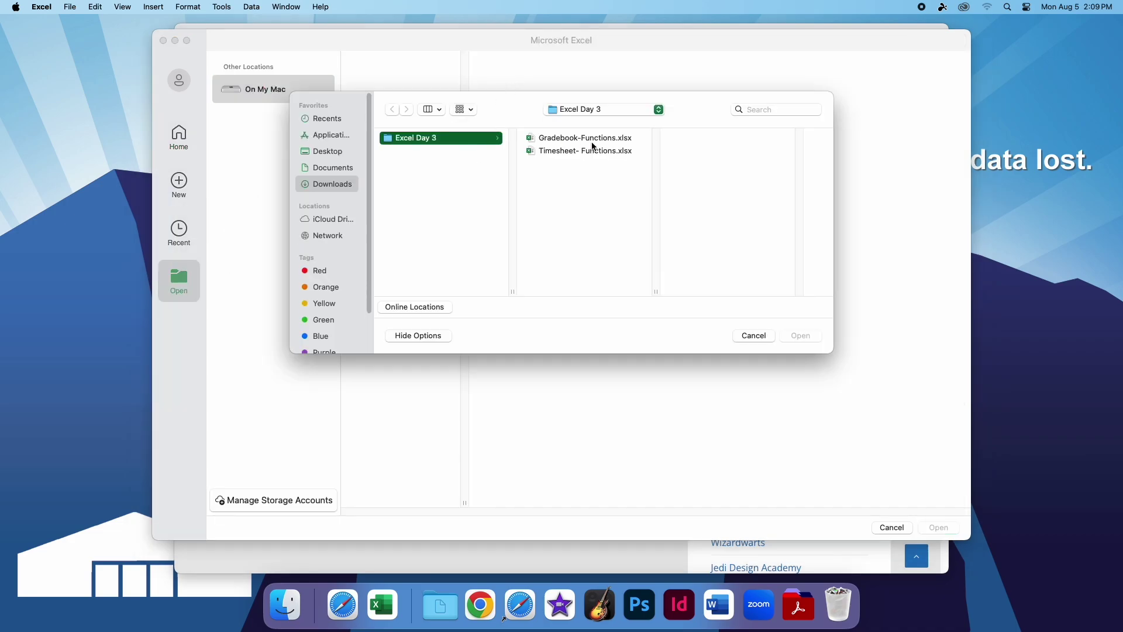
pyautogui.click(586, 139)
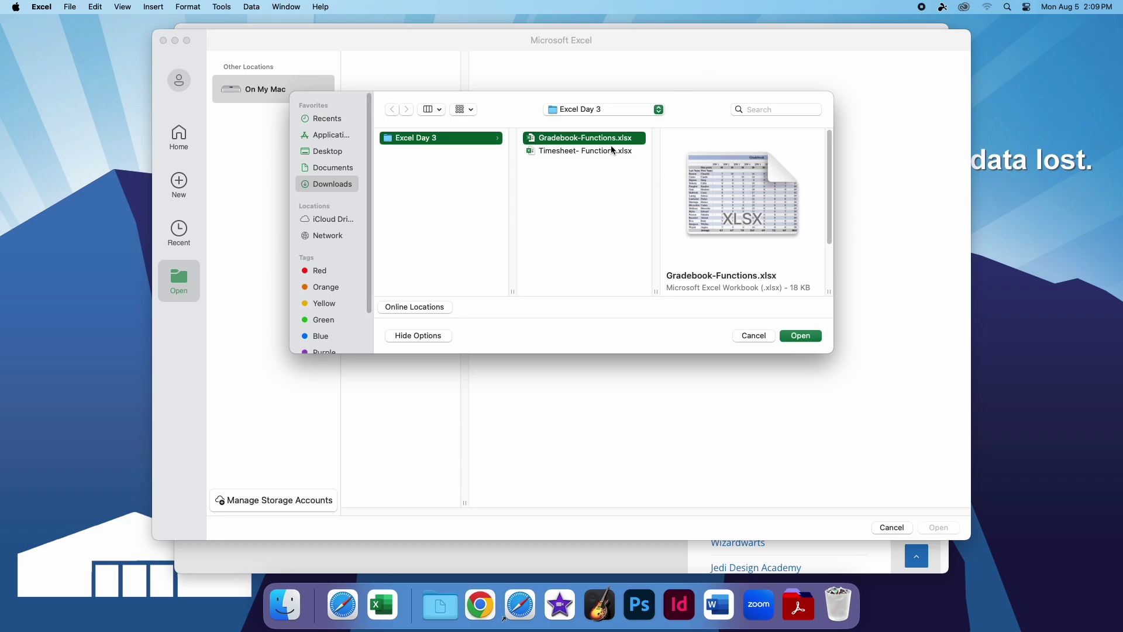
pyautogui.click(799, 337)
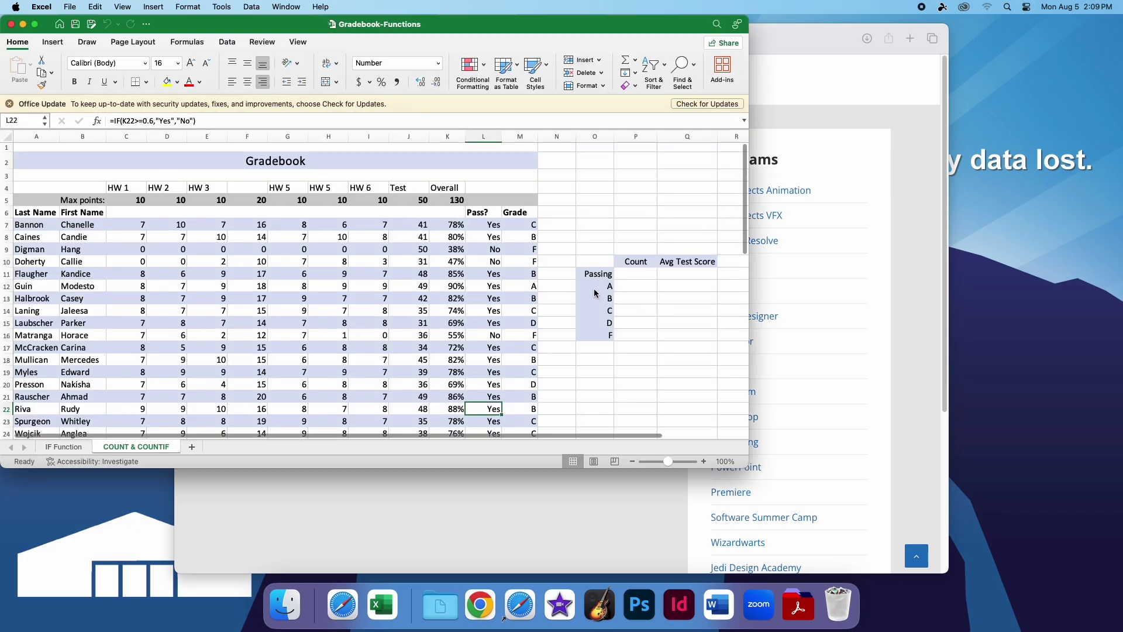
# - Enlarge the workbook to full screen without the update notice and show the IF Function sheet
pyautogui.click(35, 26)
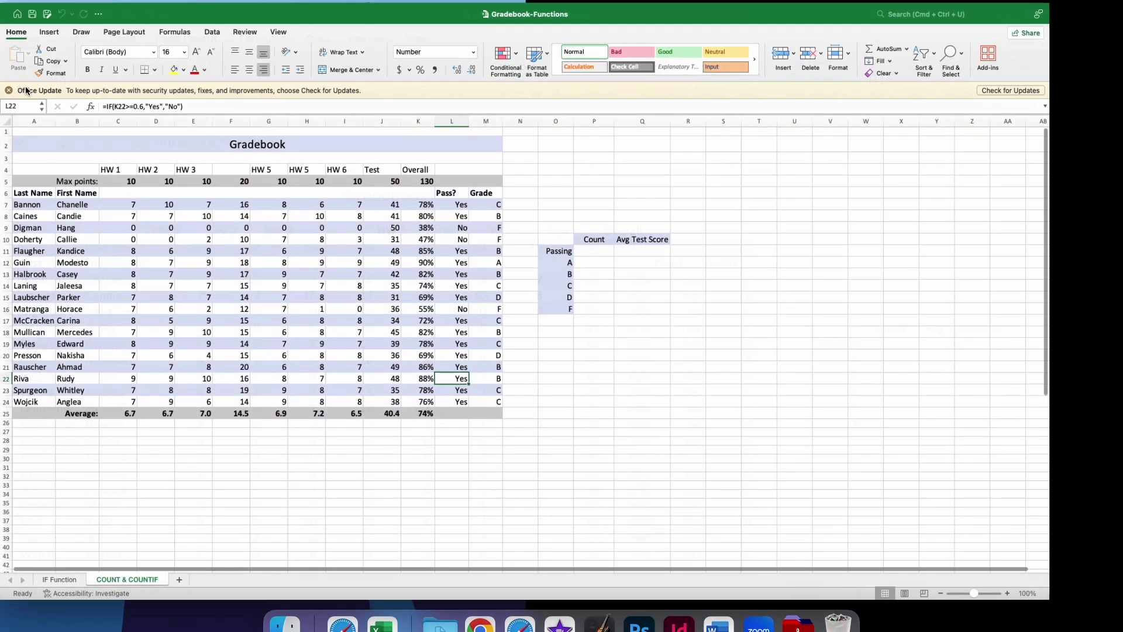
pyautogui.click(16, 95)
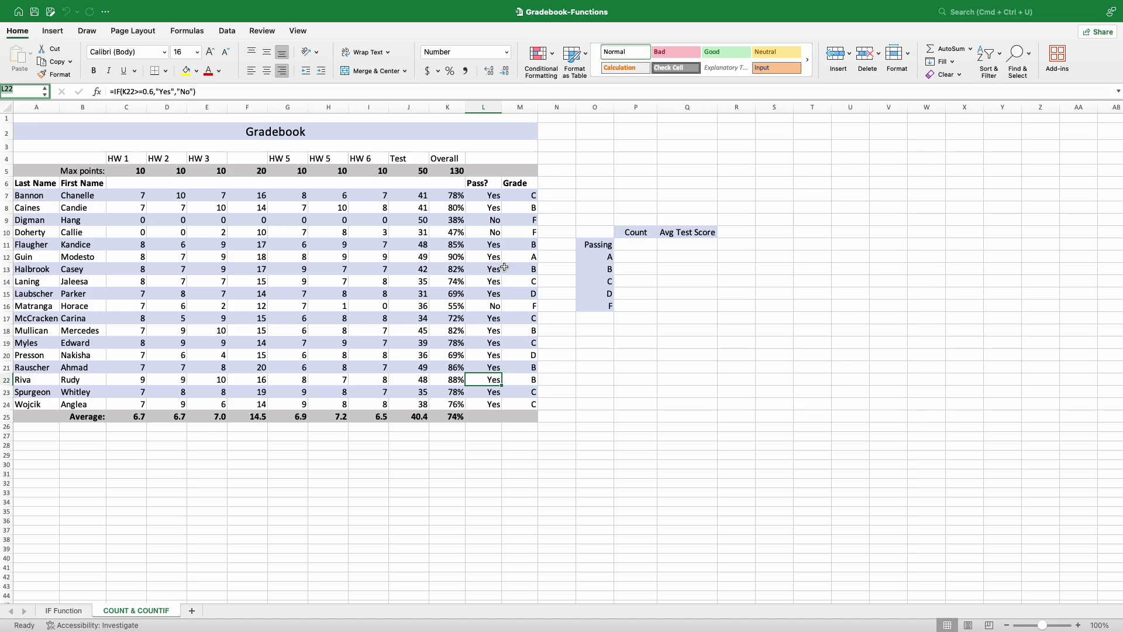
pyautogui.click(69, 611)
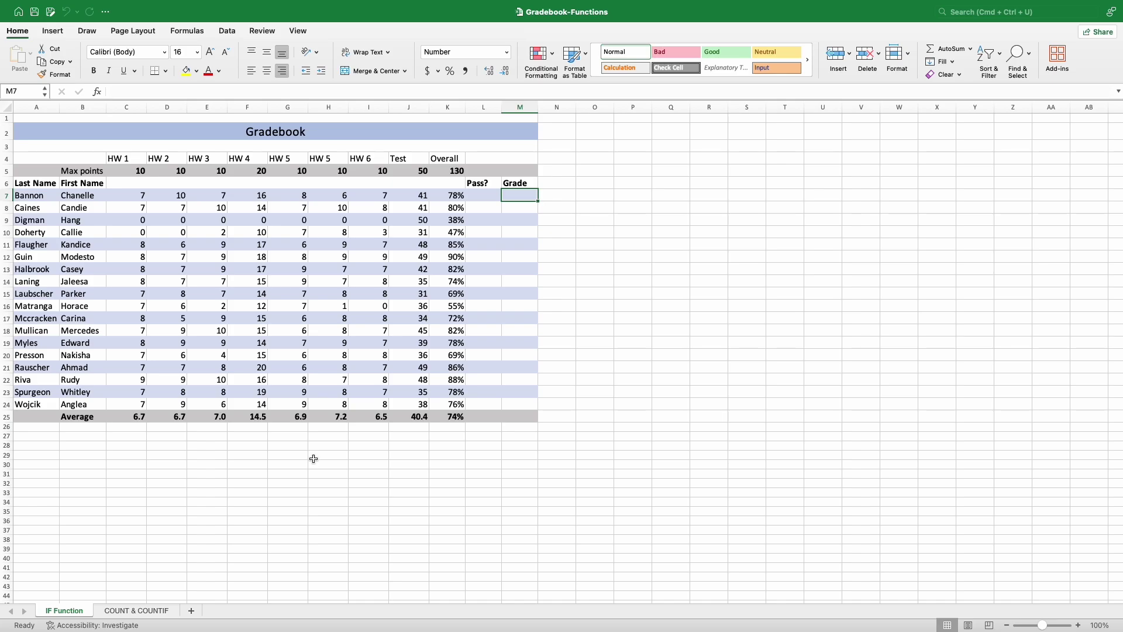
# - Enter the formula =C7+D7 in cell N7 to add the HW 1 and HW 2 scores of row 7
pyautogui.click(551, 194)
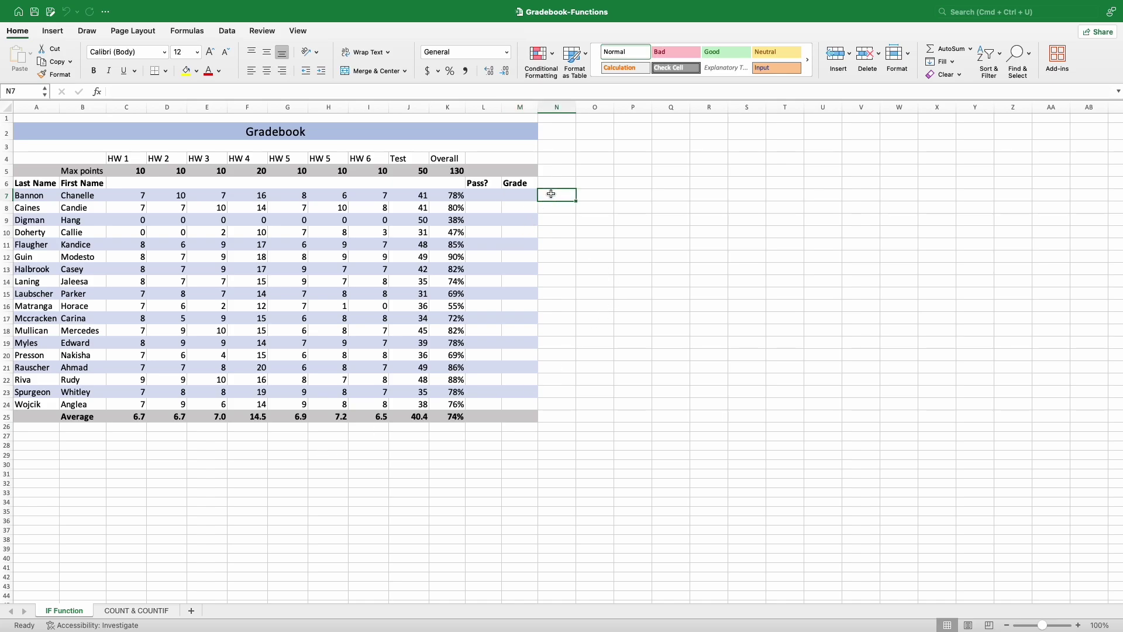
pyautogui.write('=')
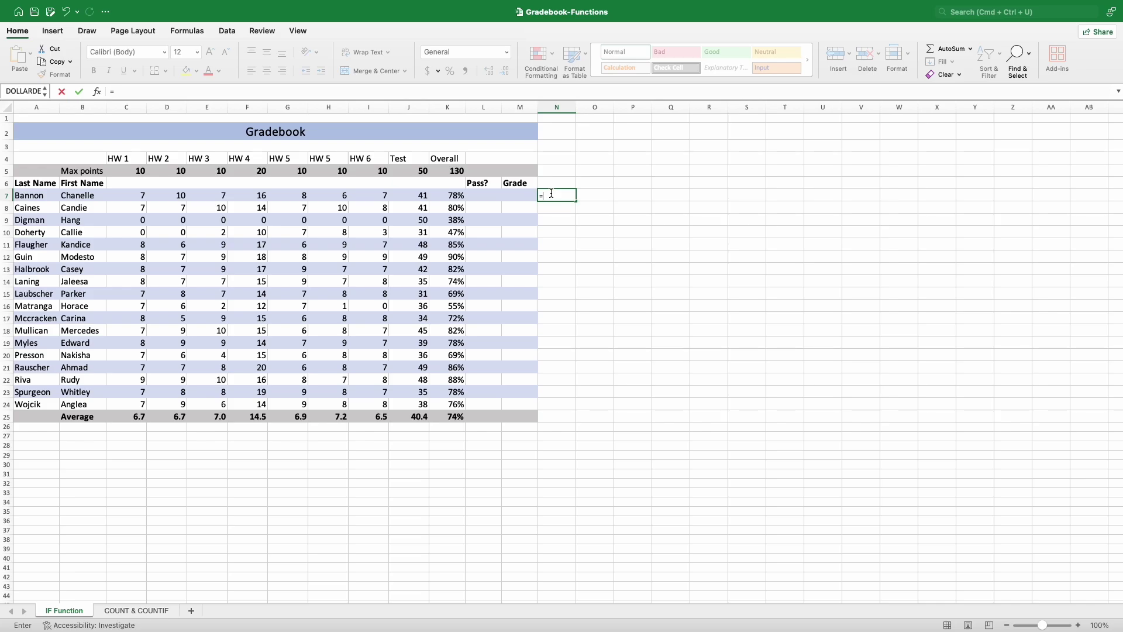
pyautogui.write('C')
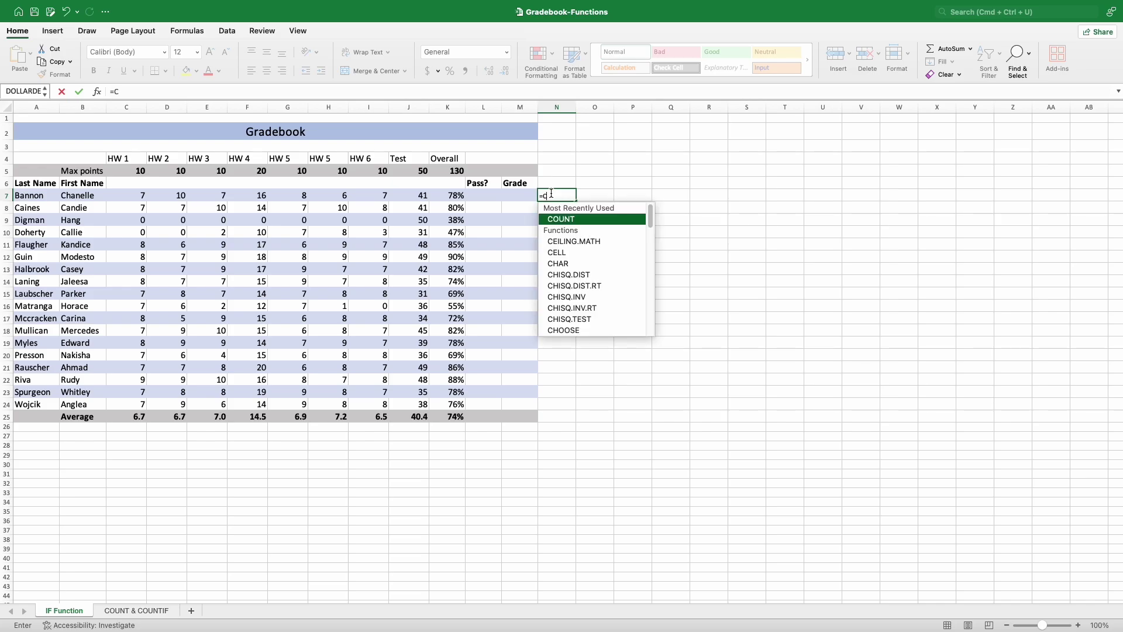
pyautogui.write('7+')
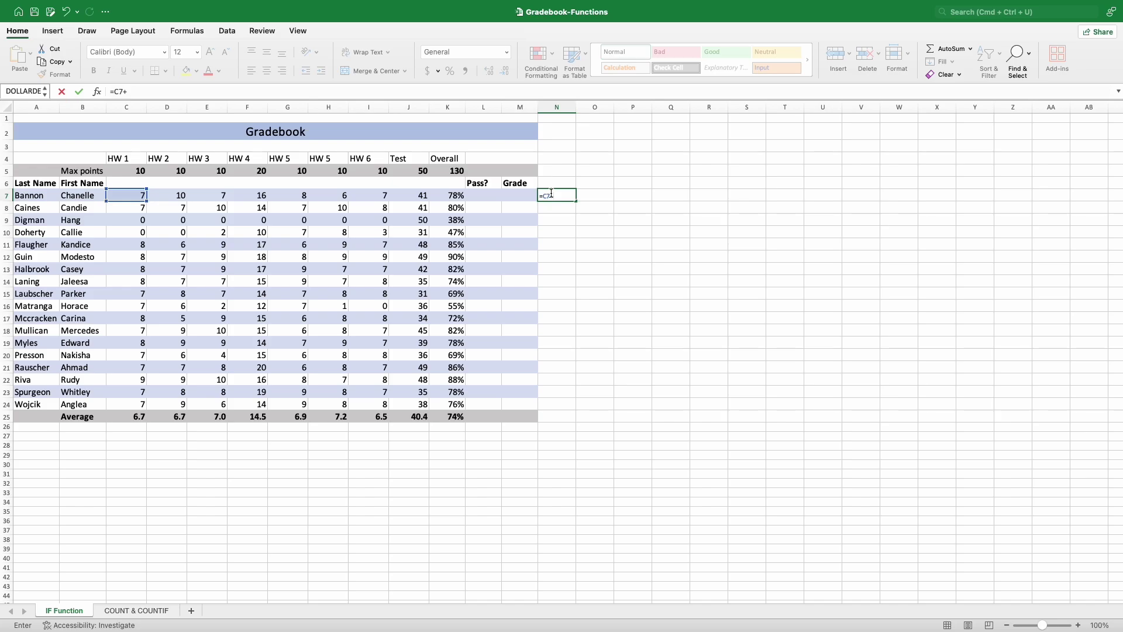
pyautogui.write('D7')
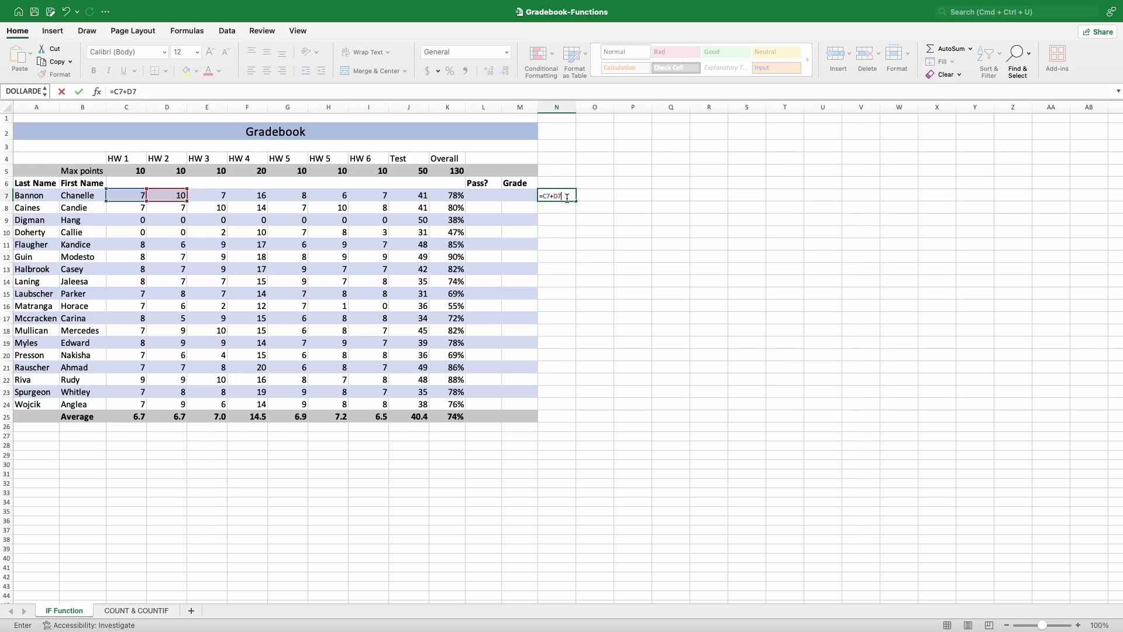
pyautogui.press('Return')
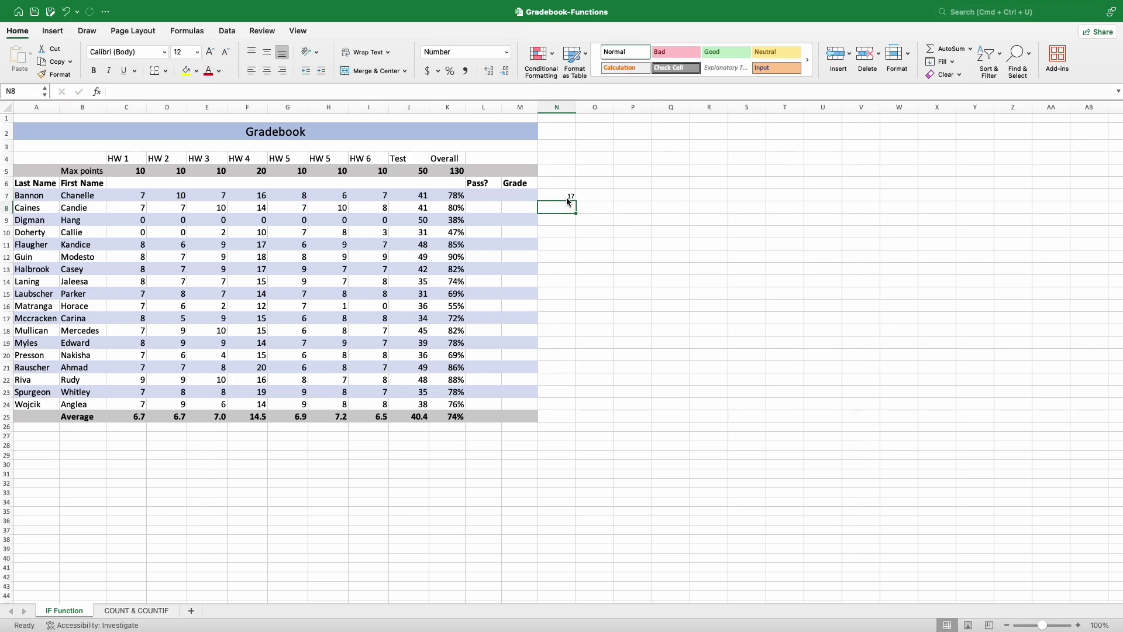
# - Remove the addition formula from cell N7
pyautogui.click(566, 197)
pyautogui.click(180, 90)
pyautogui.moveTo(180, 90); pyautogui.dragTo(101, 88)
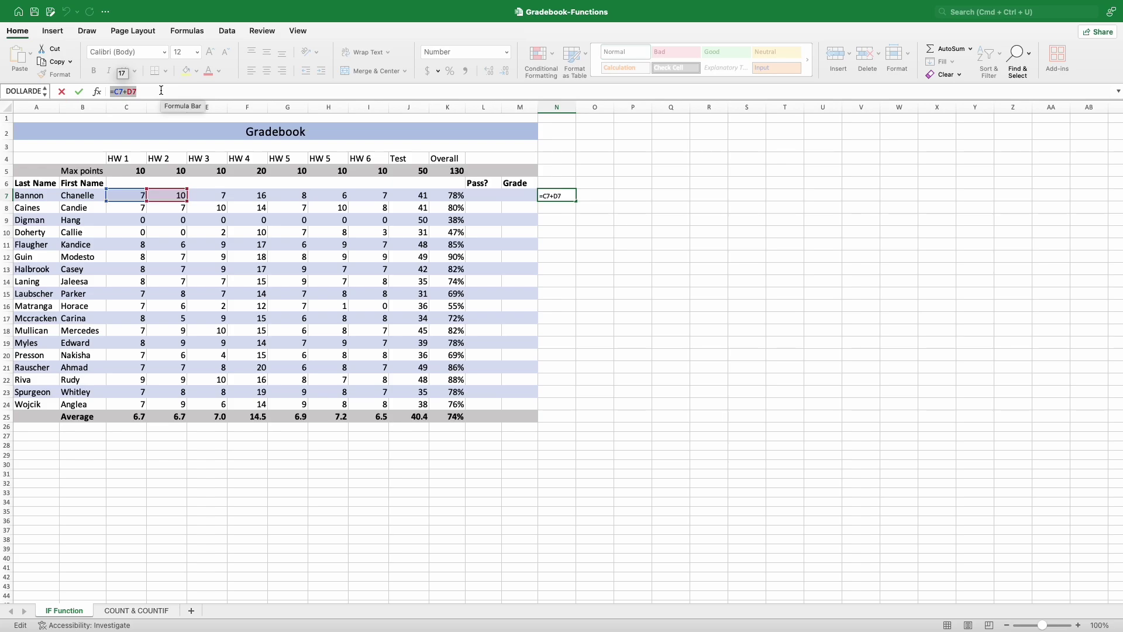
pyautogui.press('BackSpace')
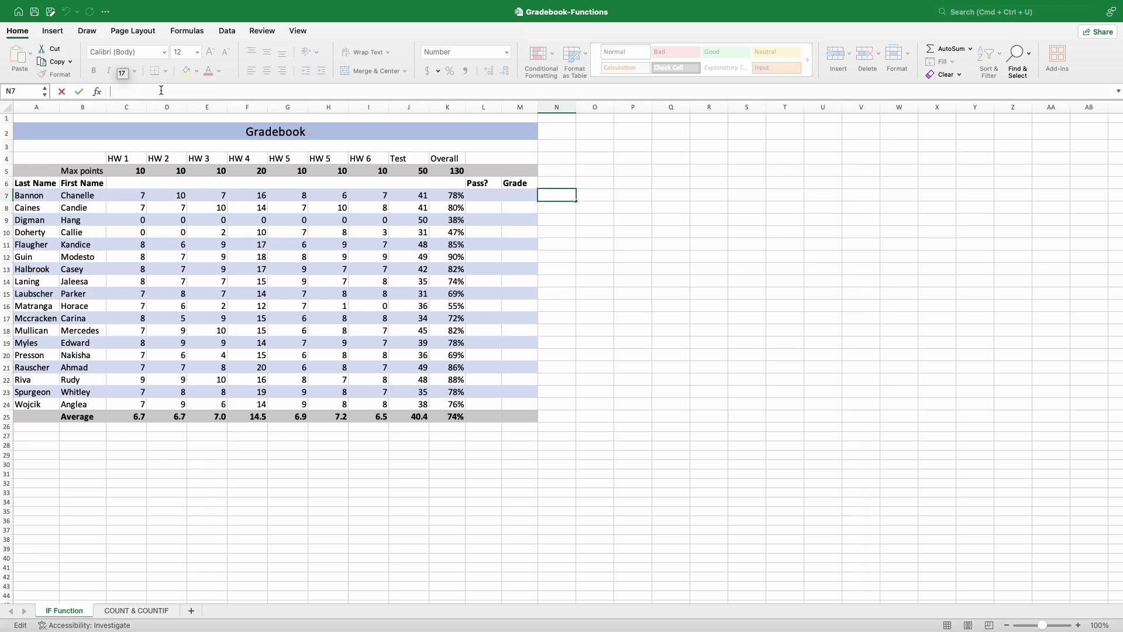
# - Begin an IF function in cell N7 and discard it without filling in arguments
pyautogui.write('=IF(')
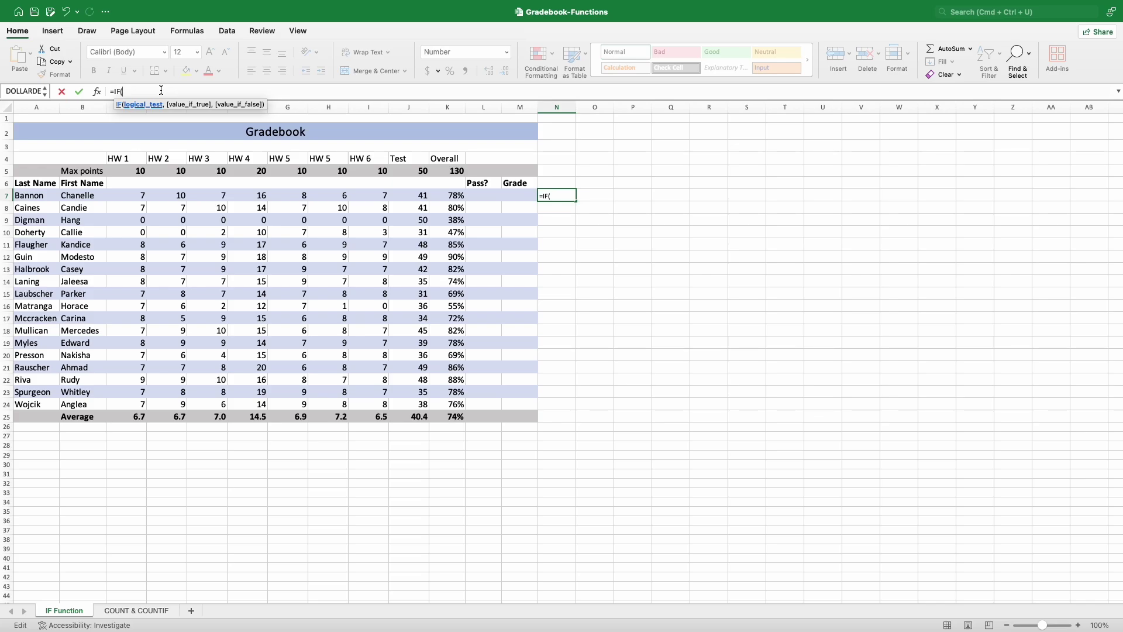
pyautogui.press('BackSpace')
pyautogui.press('BackSpace')
pyautogui.press('BackSpace')
pyautogui.press('BackSpace')
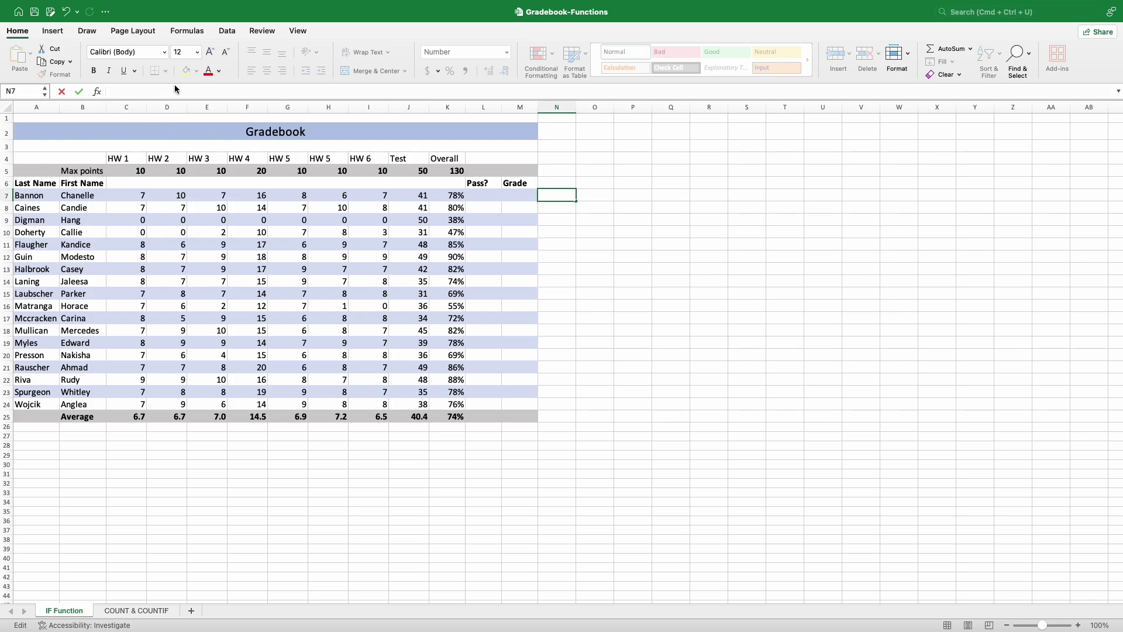
pyautogui.click(82, 90)
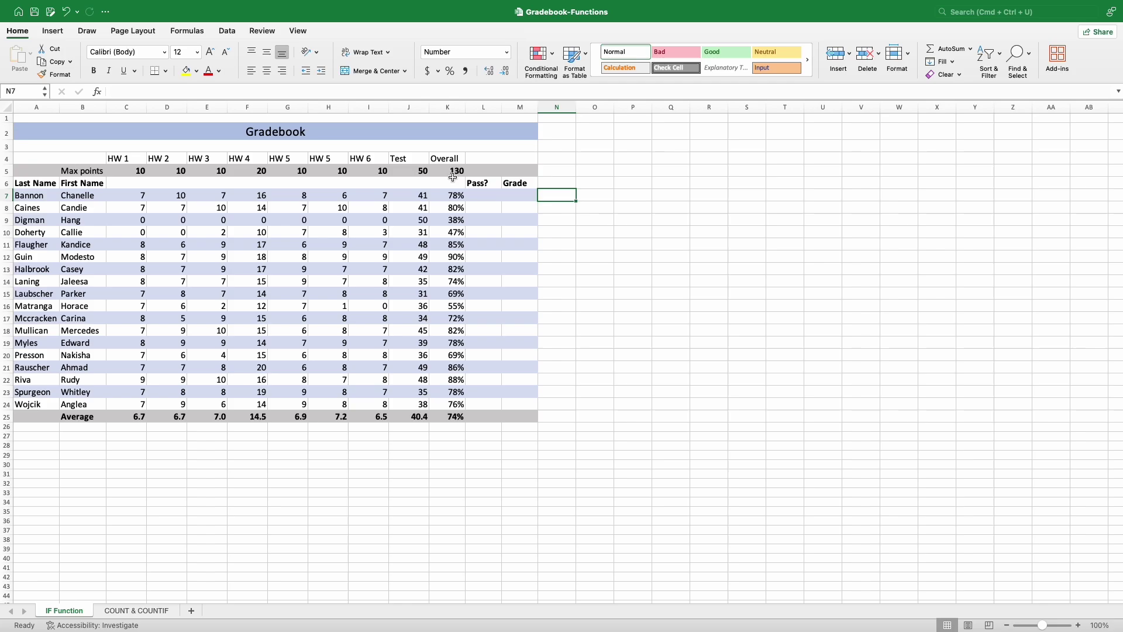
# - Begin a COUNT function in cell N7 and erase it again
pyautogui.click(561, 207)
pyautogui.click(563, 198)
pyautogui.click(136, 91)
pyautogui.write('=')
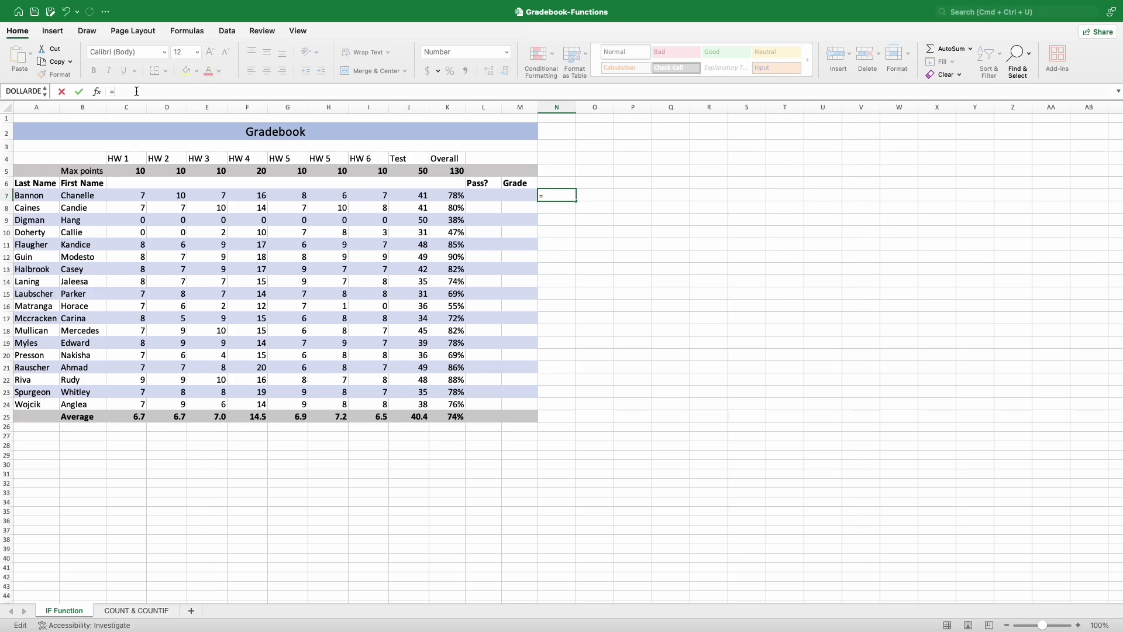
pyautogui.write('COUNT(')
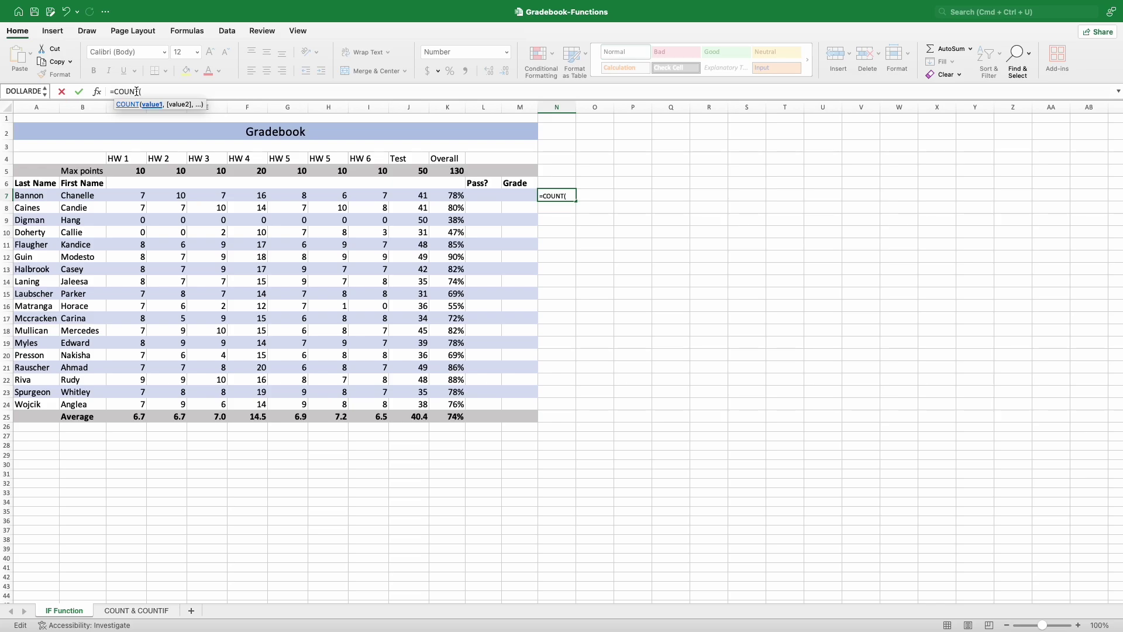
pyautogui.press('BackSpace')
pyautogui.press('BackSpace')
pyautogui.press('BackSpace')
pyautogui.press('BackSpace')
pyautogui.press('BackSpace')
pyautogui.press('BackSpace')
pyautogui.press('BackSpace')
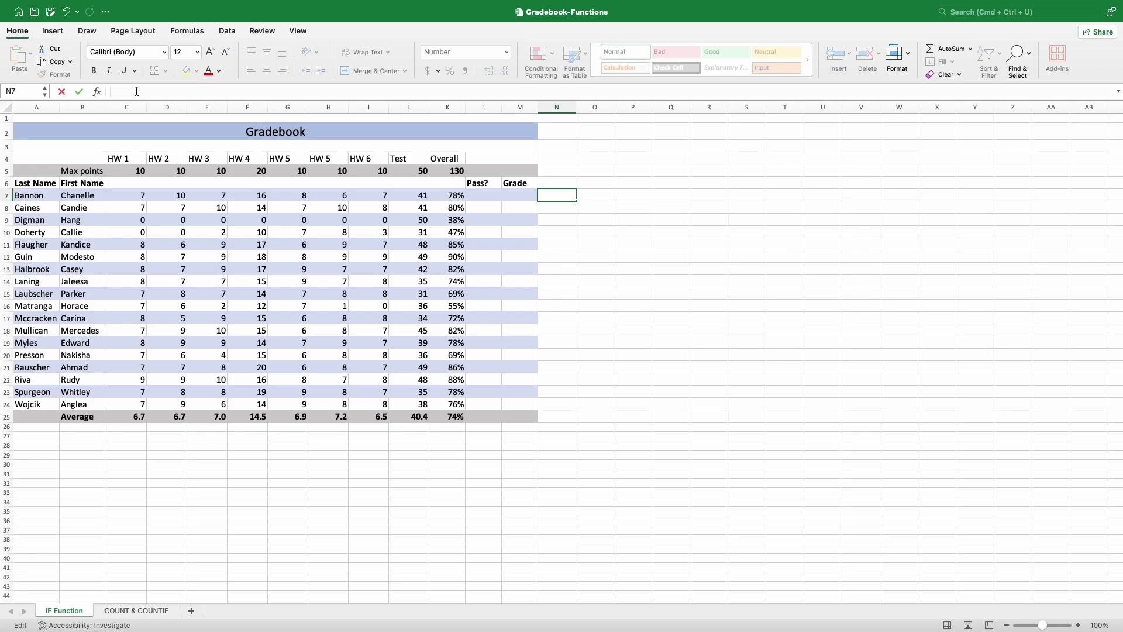
# - Begin an IFS function in cell P11 and cancel the entry
pyautogui.click(622, 244)
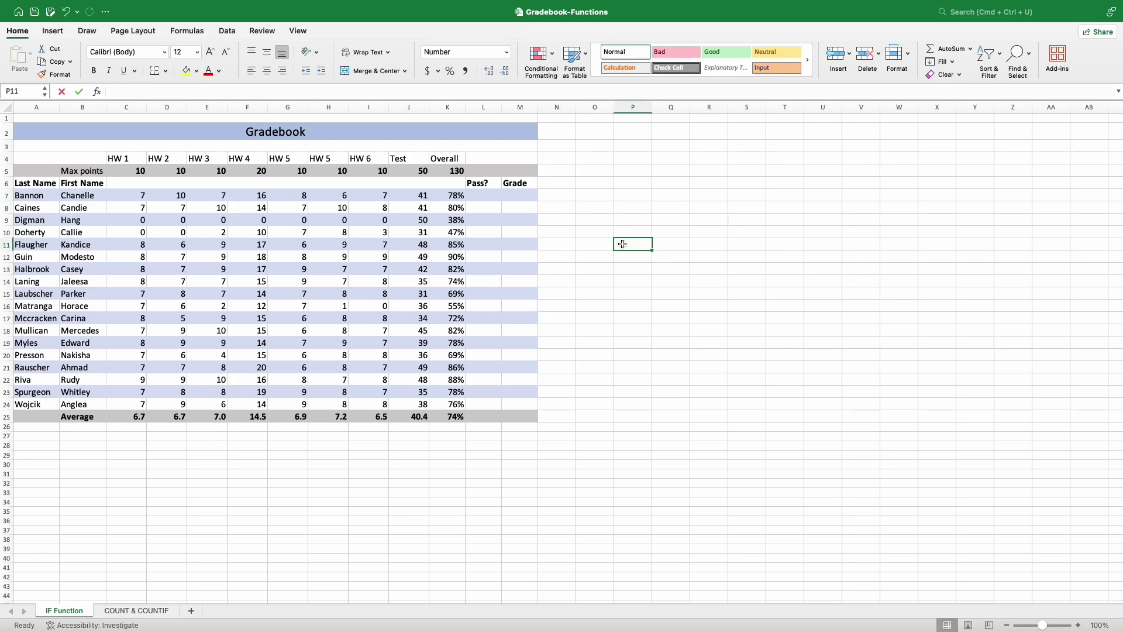
pyautogui.write('=')
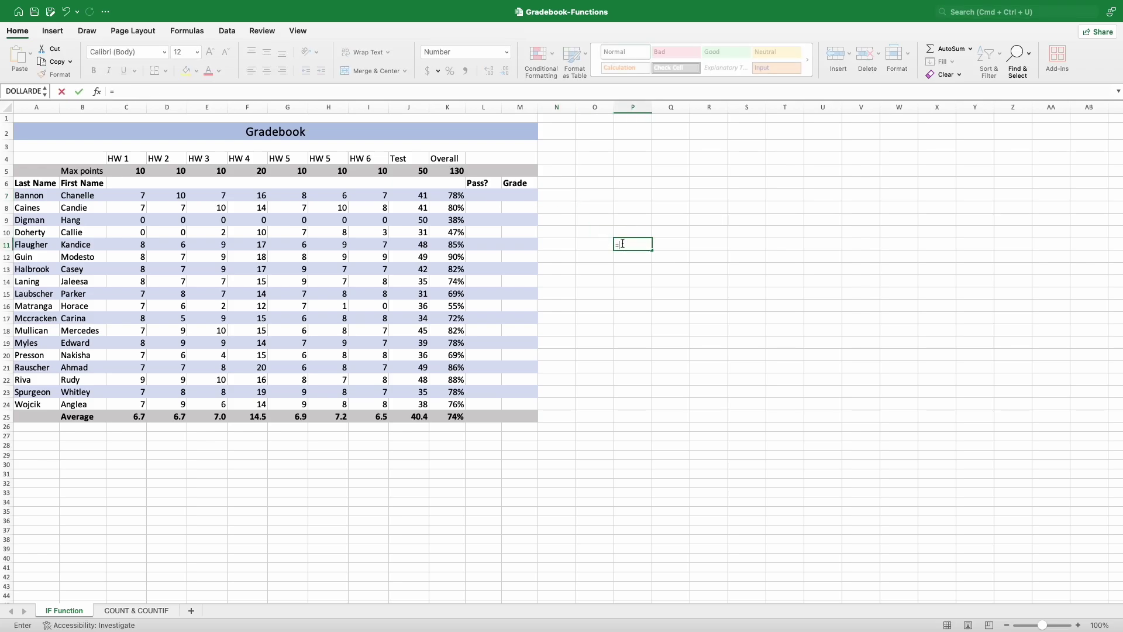
pyautogui.write('IFS(')
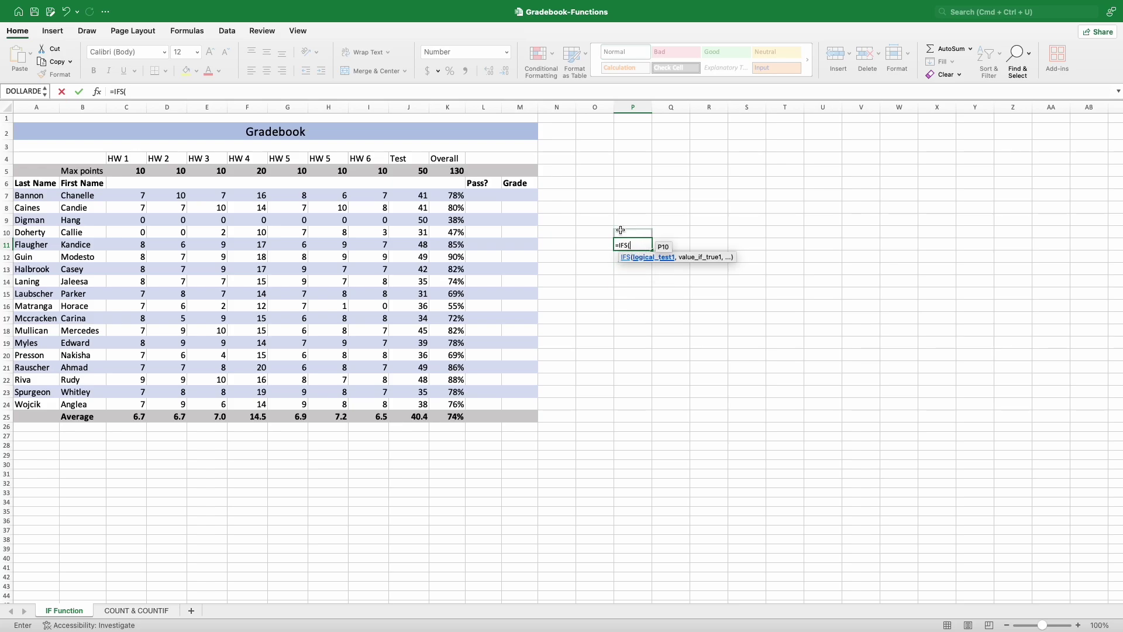
pyautogui.click(62, 91)
# - Insert the IF function from the logical function library into cell N7
pyautogui.click(569, 194)
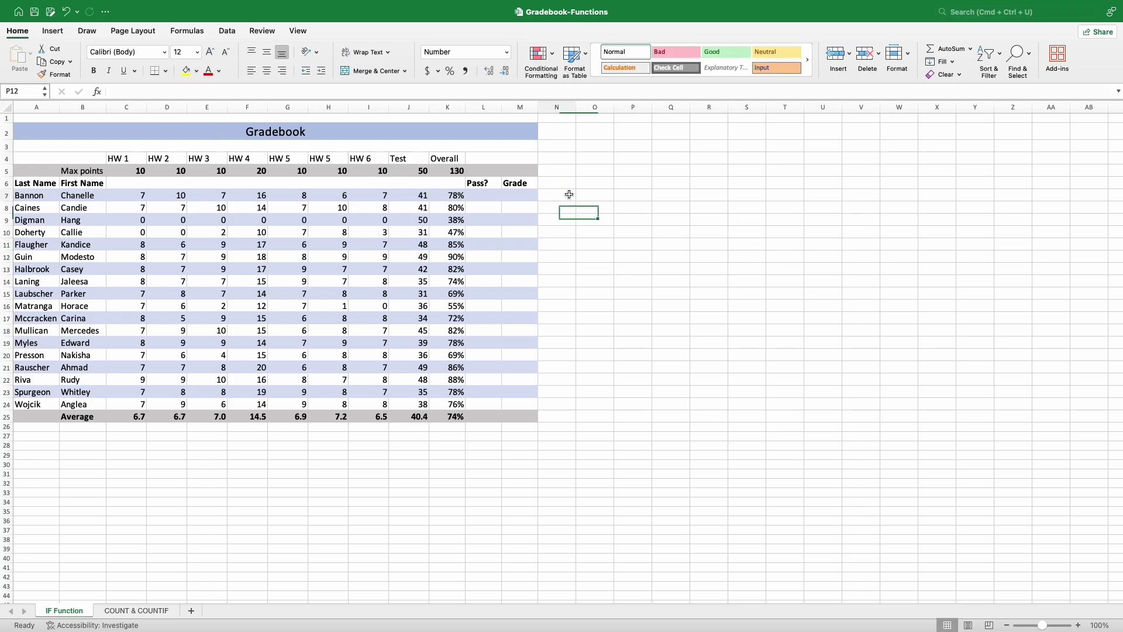
pyautogui.click(186, 30)
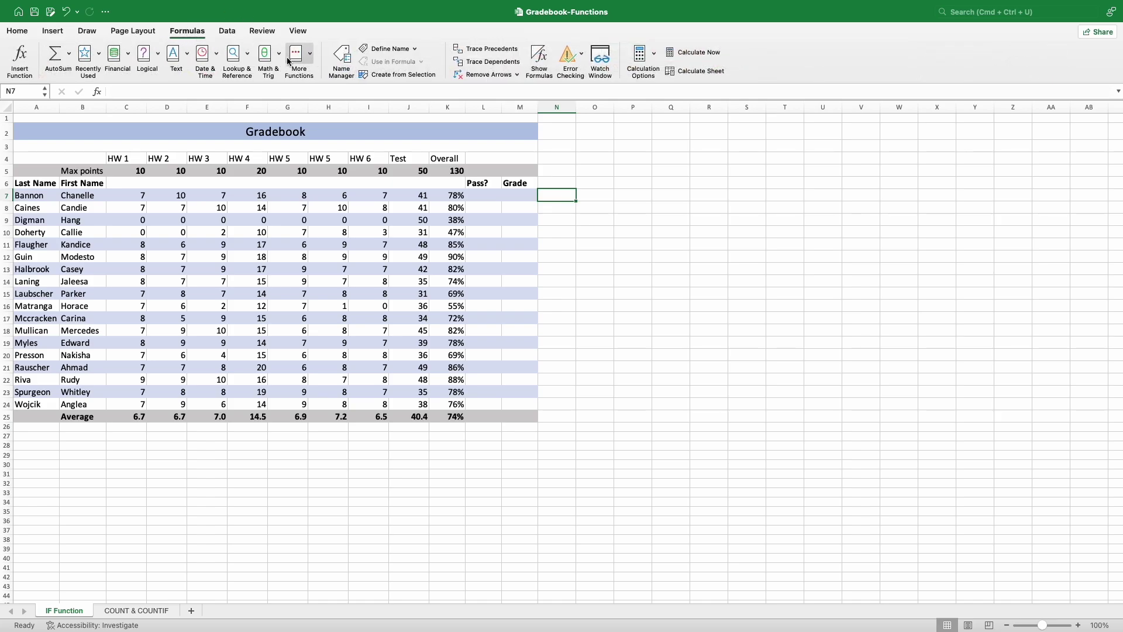
pyautogui.click(157, 55)
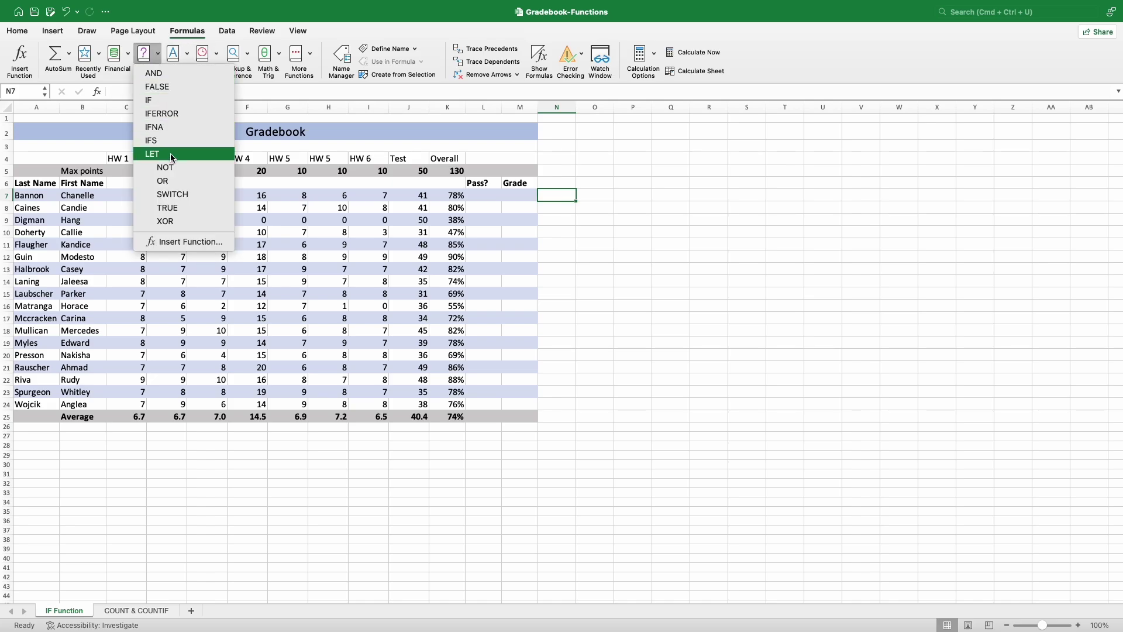
pyautogui.click(171, 104)
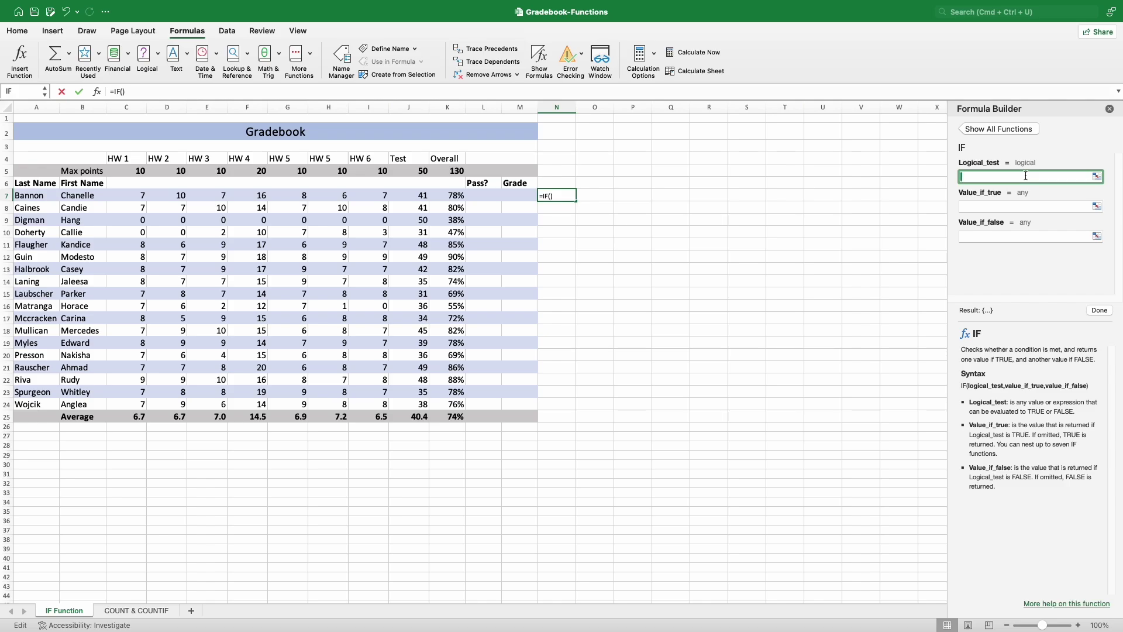
# - Try adding the TIME, LOWER and PRICEMAT functions to the formula in N7, and discard the whole formula
pyautogui.click(203, 58)
pyautogui.click(264, 275)
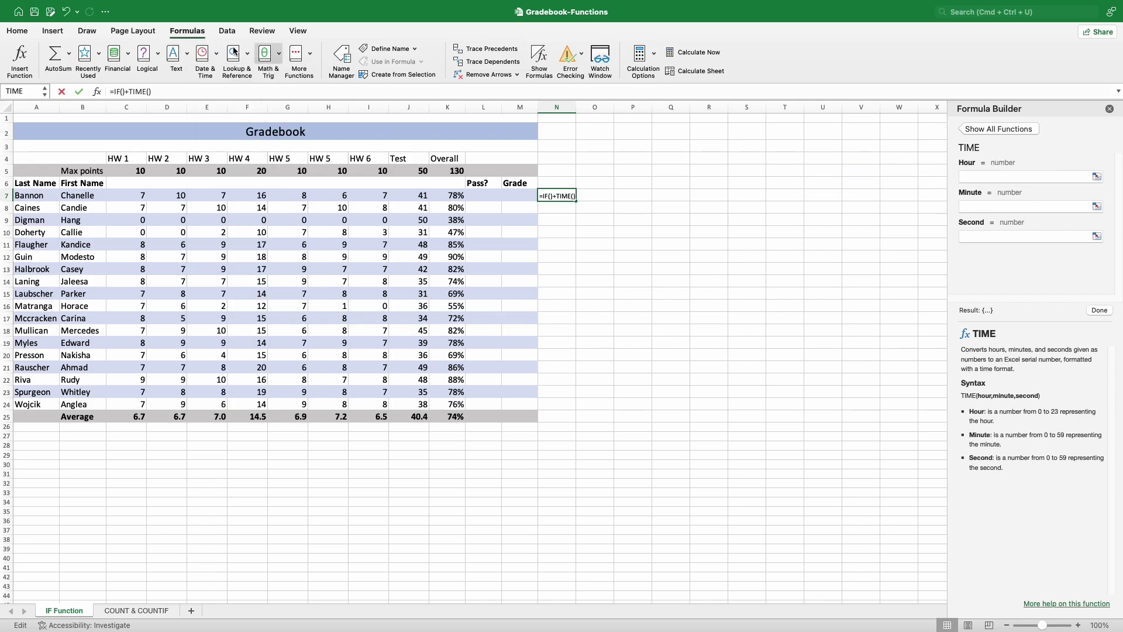
pyautogui.click(178, 57)
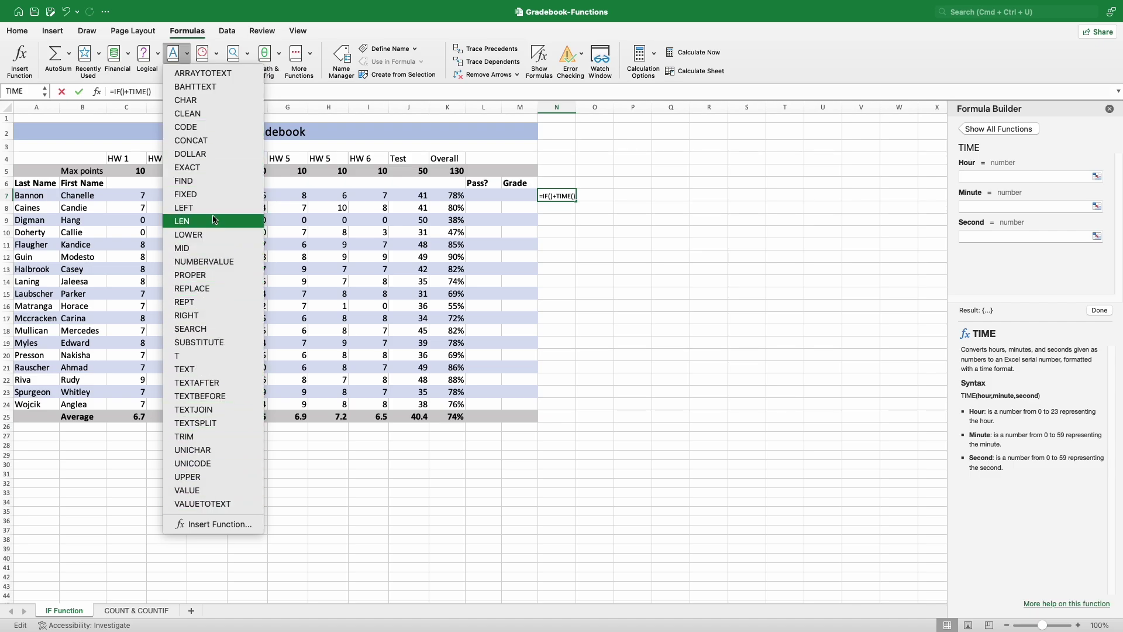
pyautogui.click(205, 234)
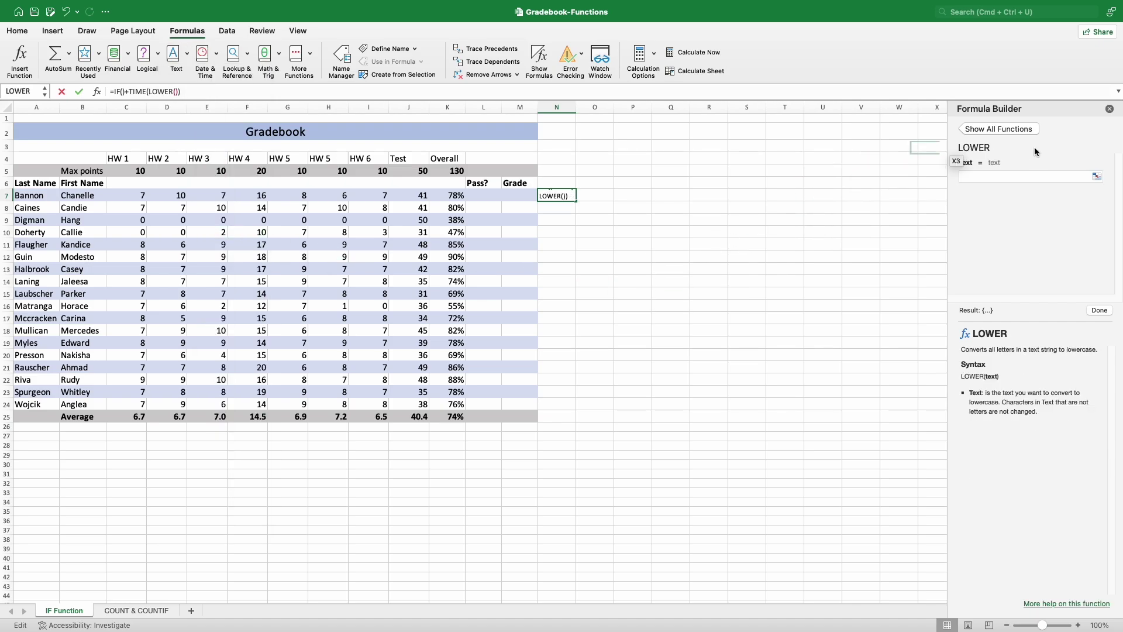
pyautogui.click(110, 54)
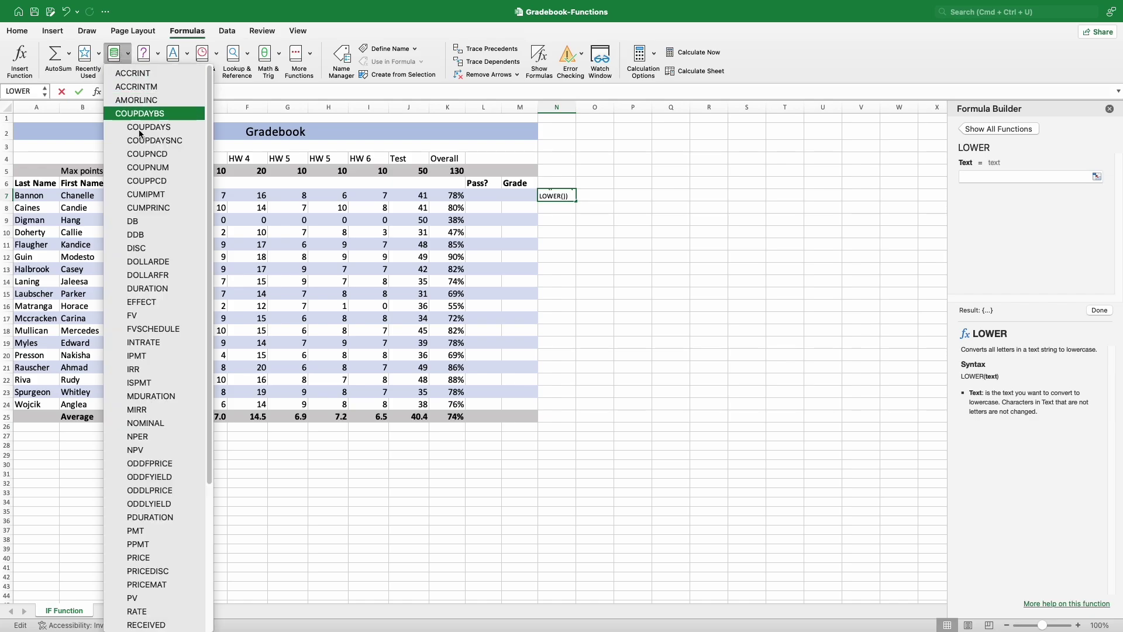
pyautogui.click(154, 588)
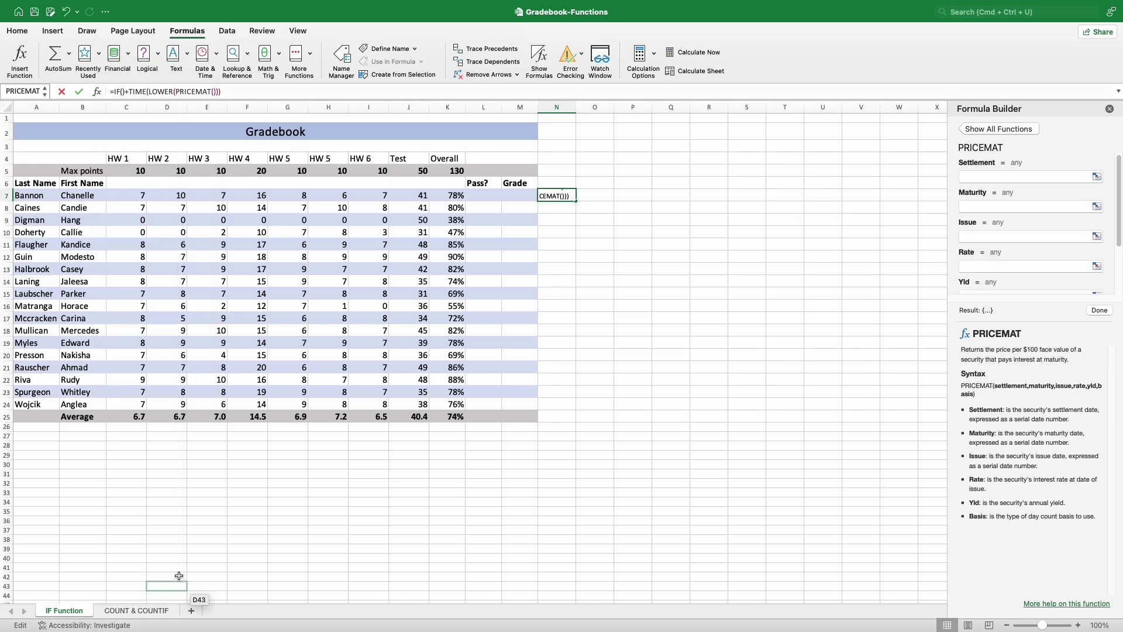
pyautogui.click(1109, 110)
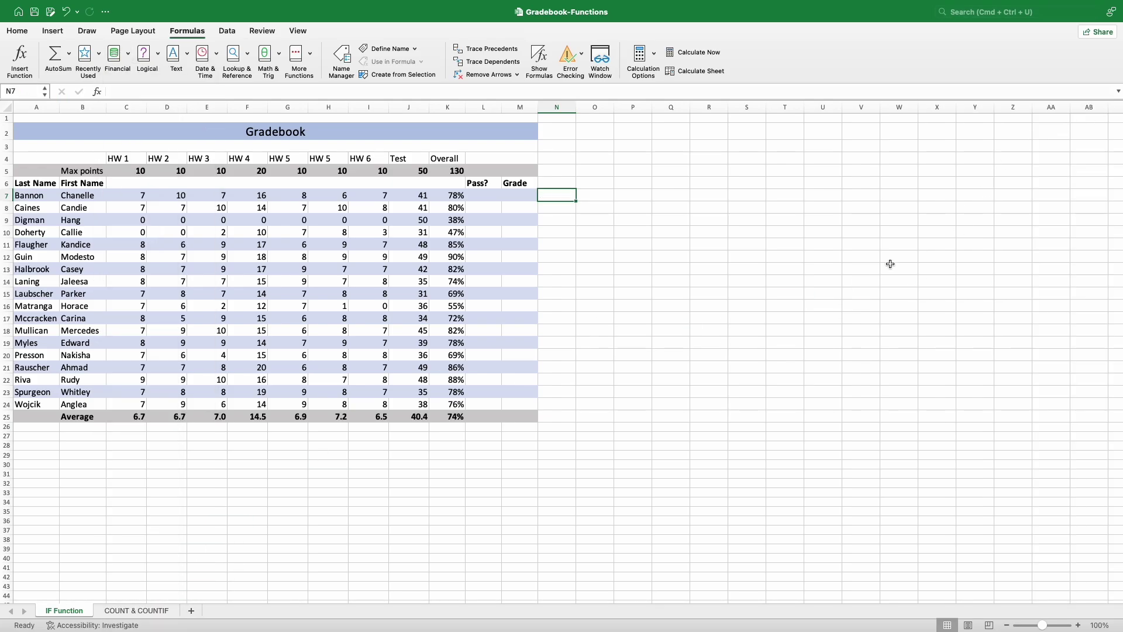
# - Try inserting the DDB financial function into cell N7, and discard it
pyautogui.click(114, 55)
pyautogui.click(133, 235)
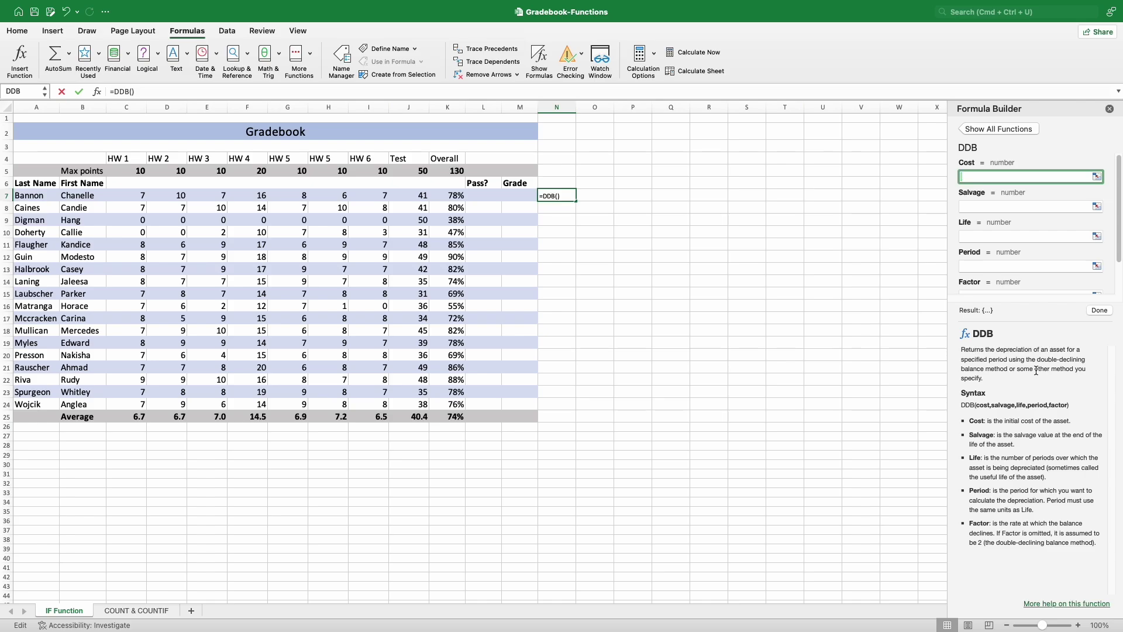
pyautogui.click(1109, 108)
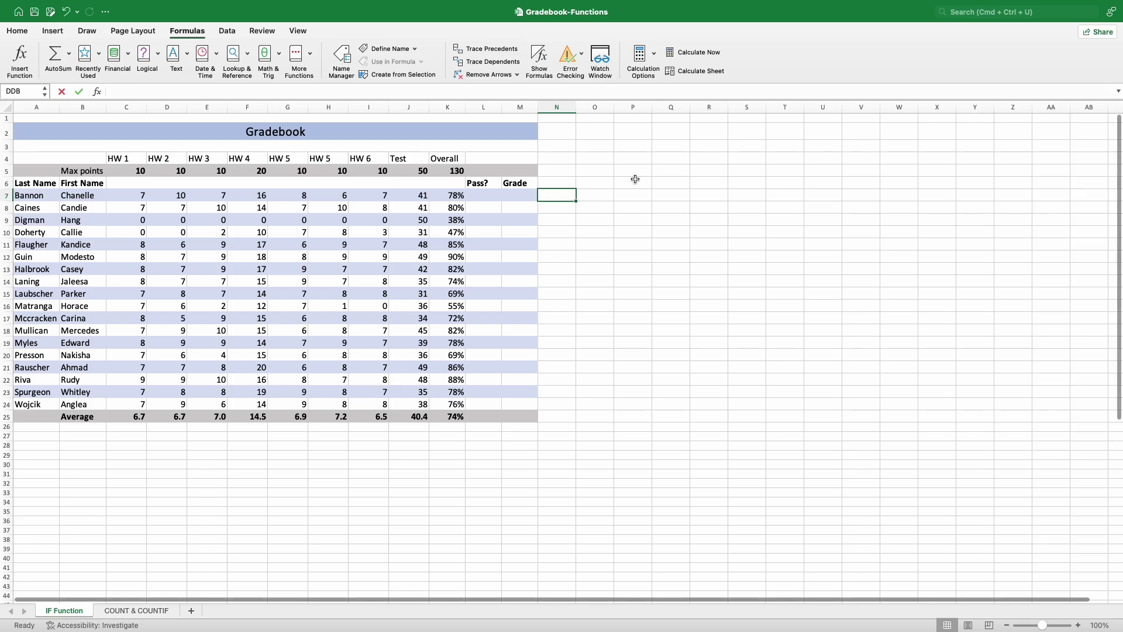
pyautogui.click(575, 208)
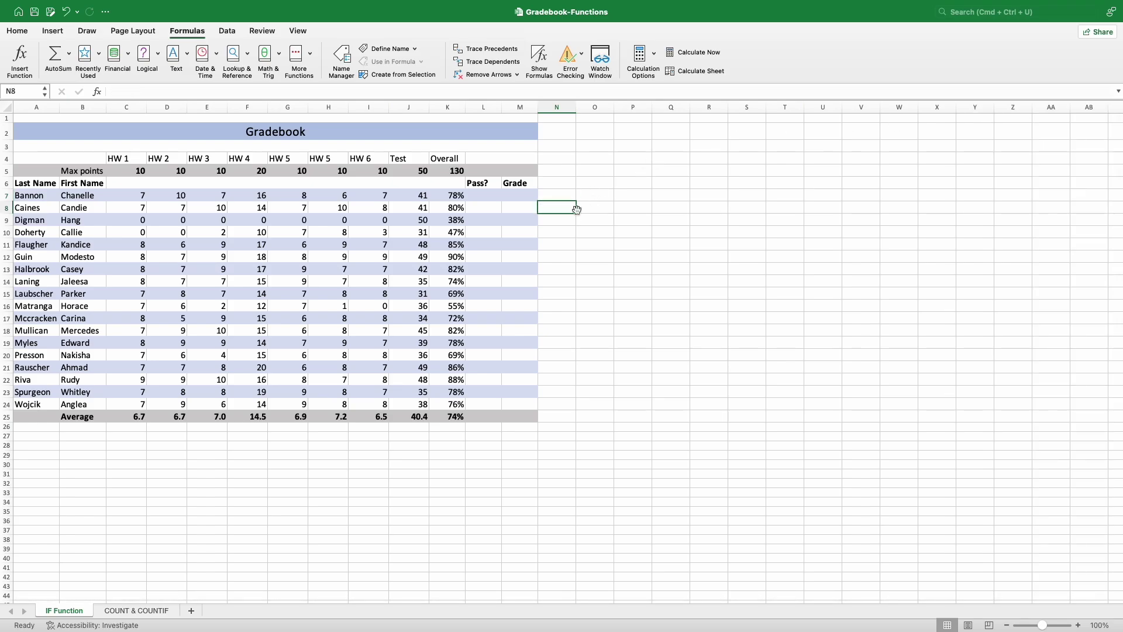
# - Begin an IF formula in cell L7 of the Pass? column with the logical test K7>70%
pyautogui.click(17, 30)
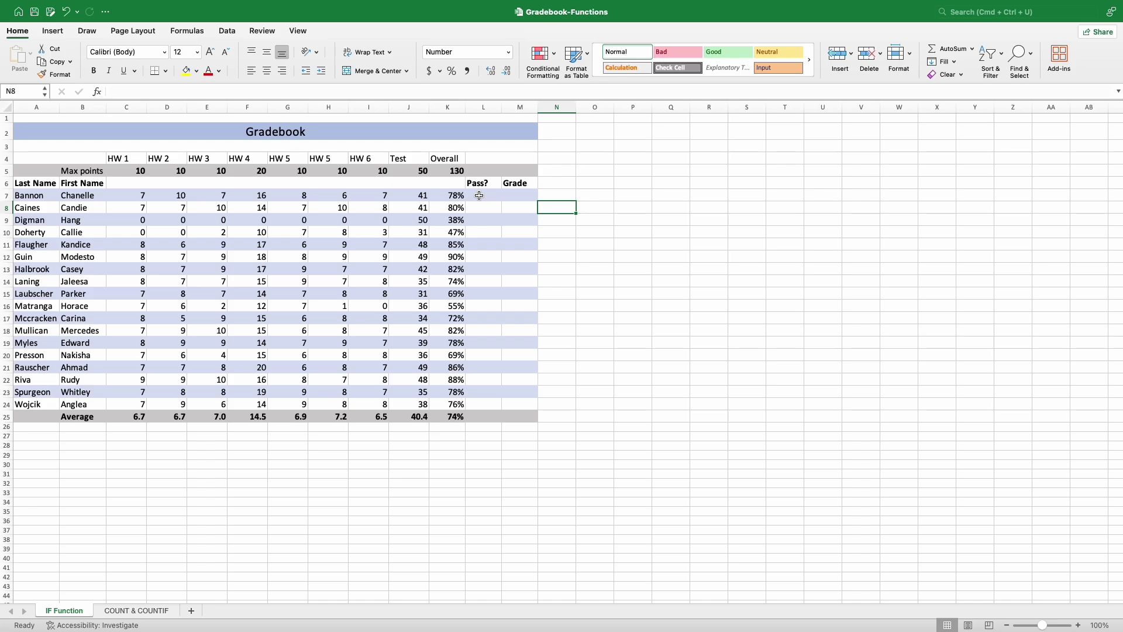
pyautogui.moveTo(483, 196); pyautogui.dragTo(498, 405)
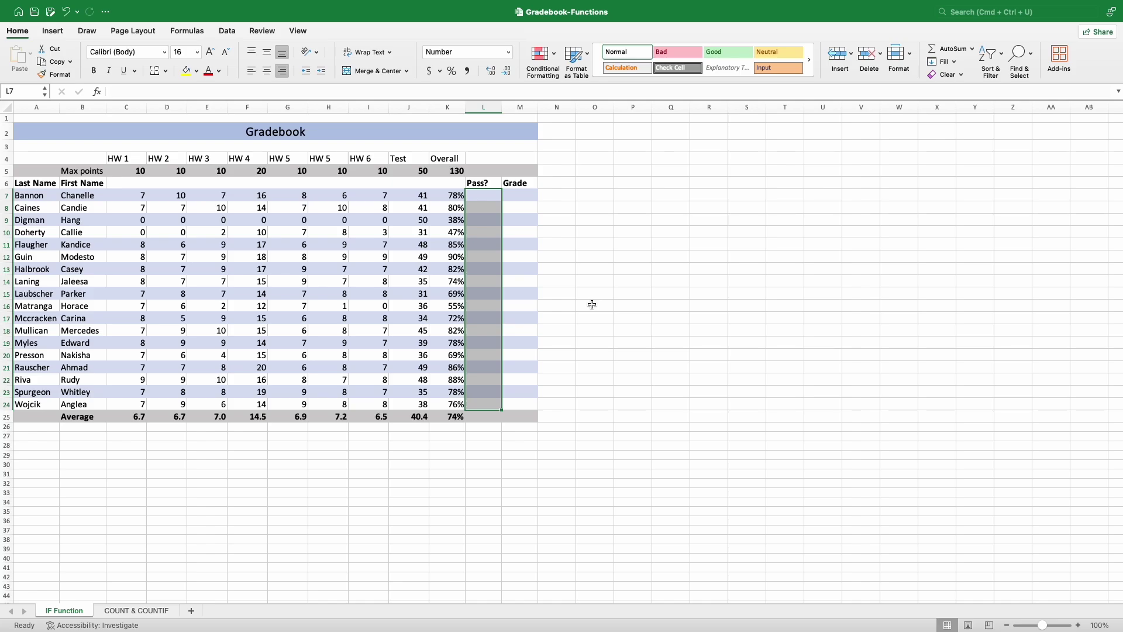
pyautogui.click(474, 195)
pyautogui.click(117, 92)
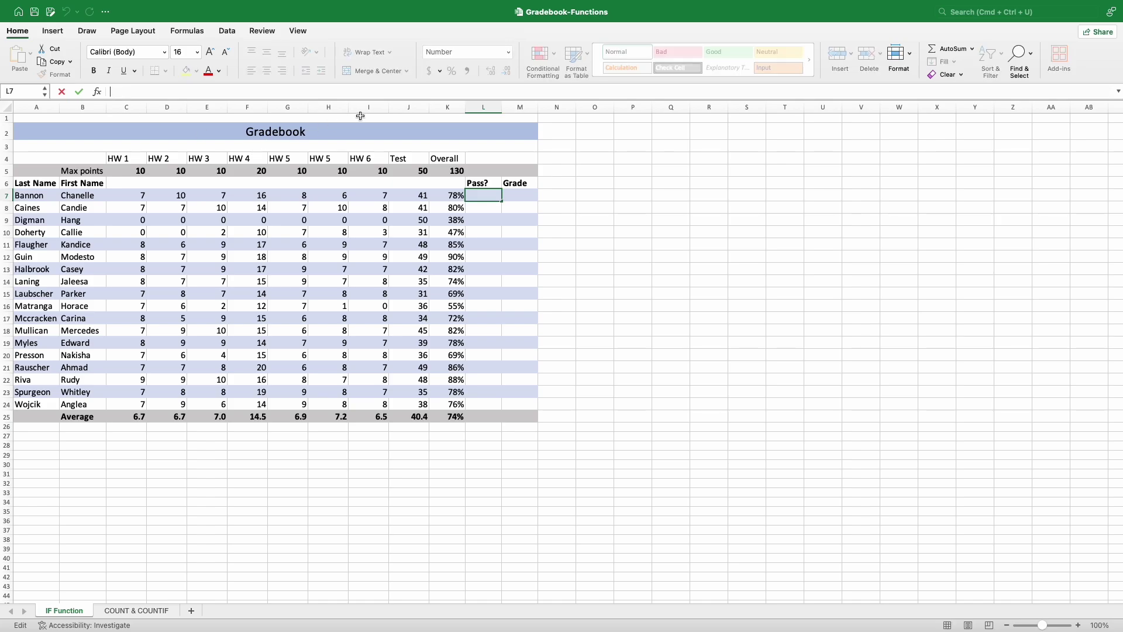
pyautogui.write('=')
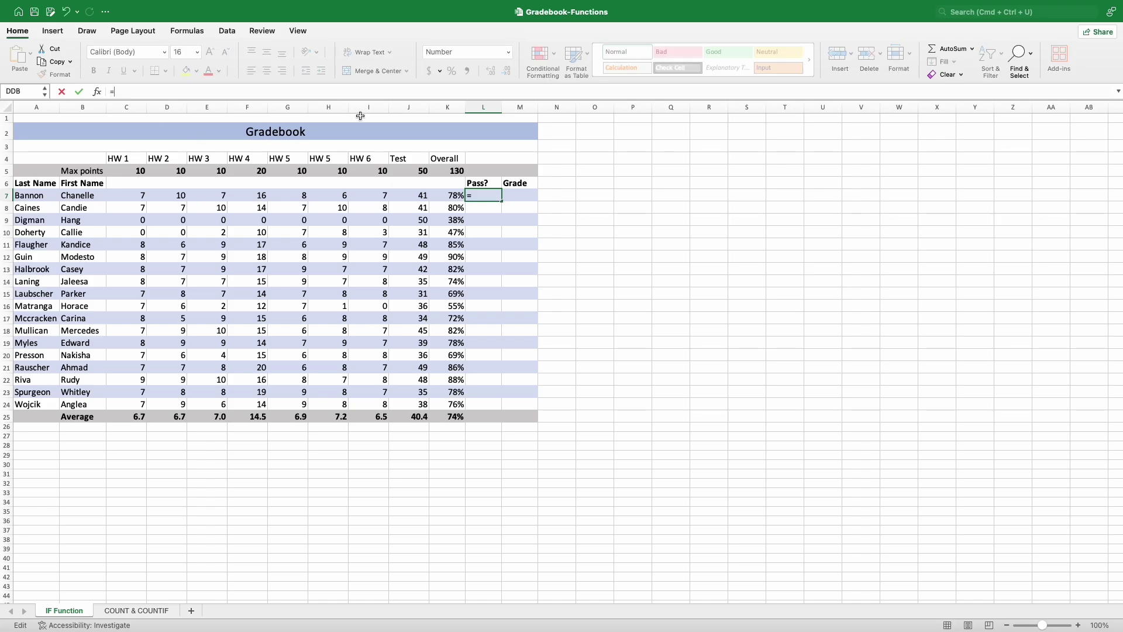
pyautogui.write('IF')
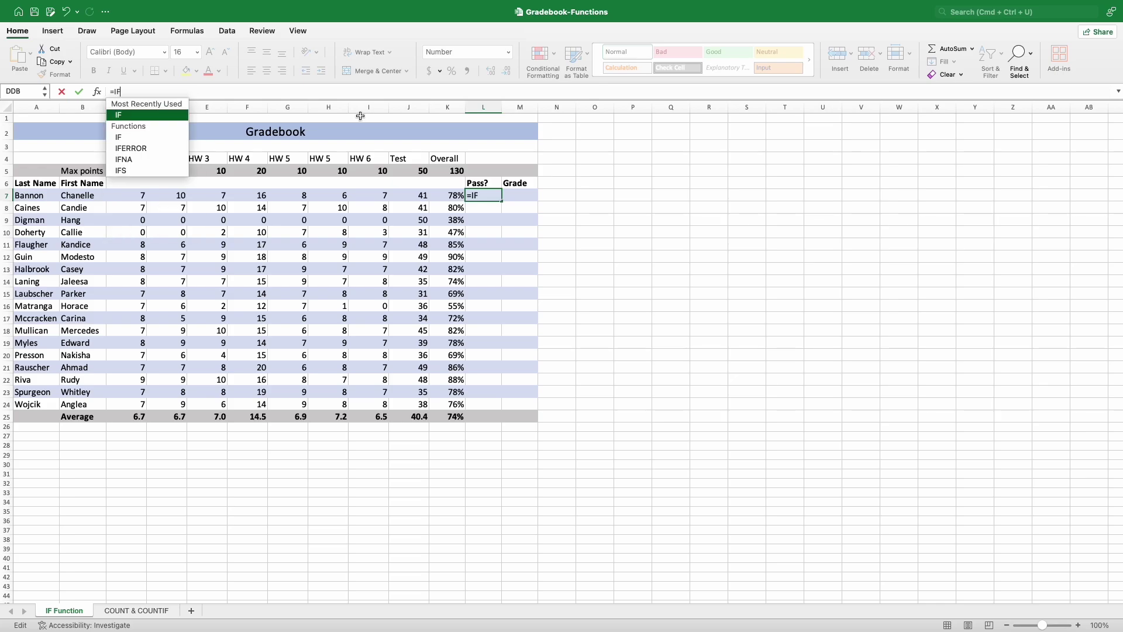
pyautogui.write('(')
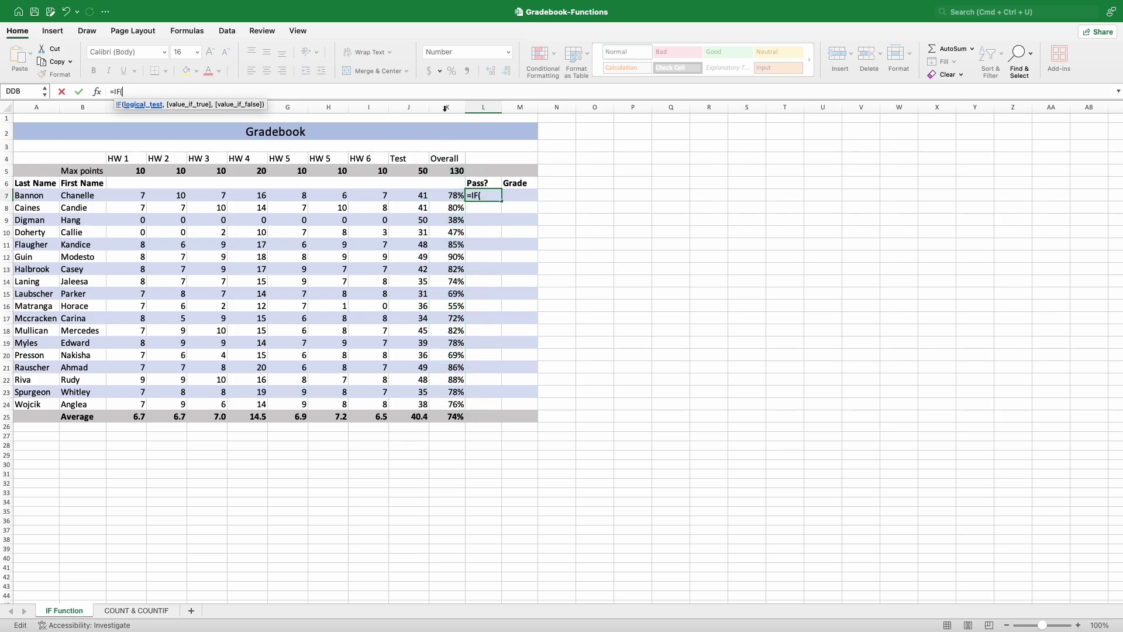
pyautogui.click(459, 196)
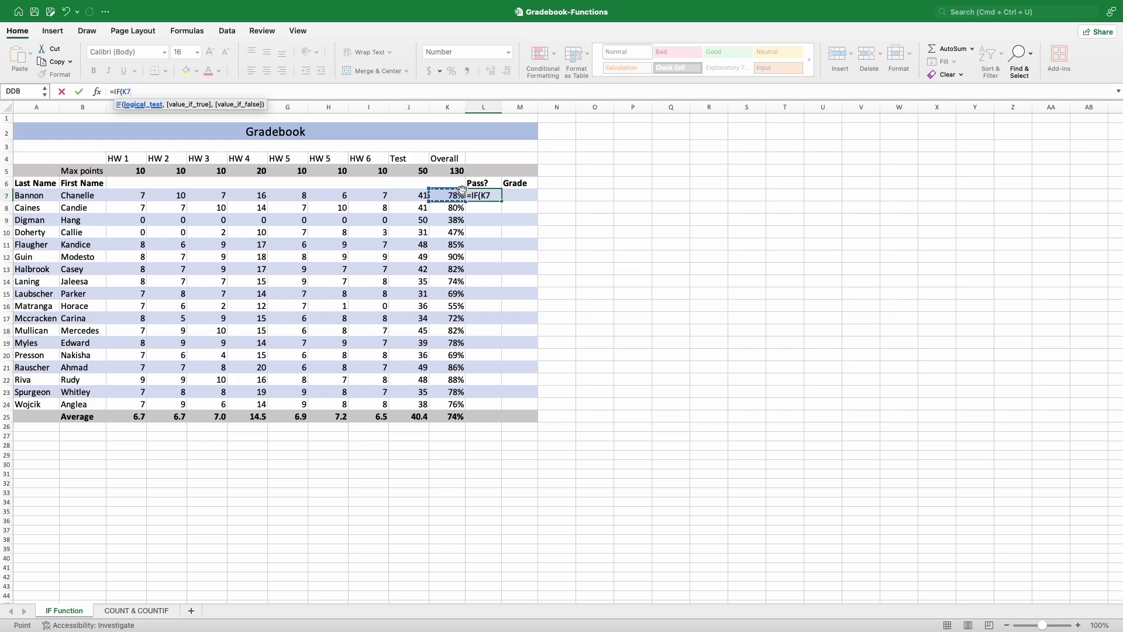
pyautogui.write('>70%')
pyautogui.click(181, 94)
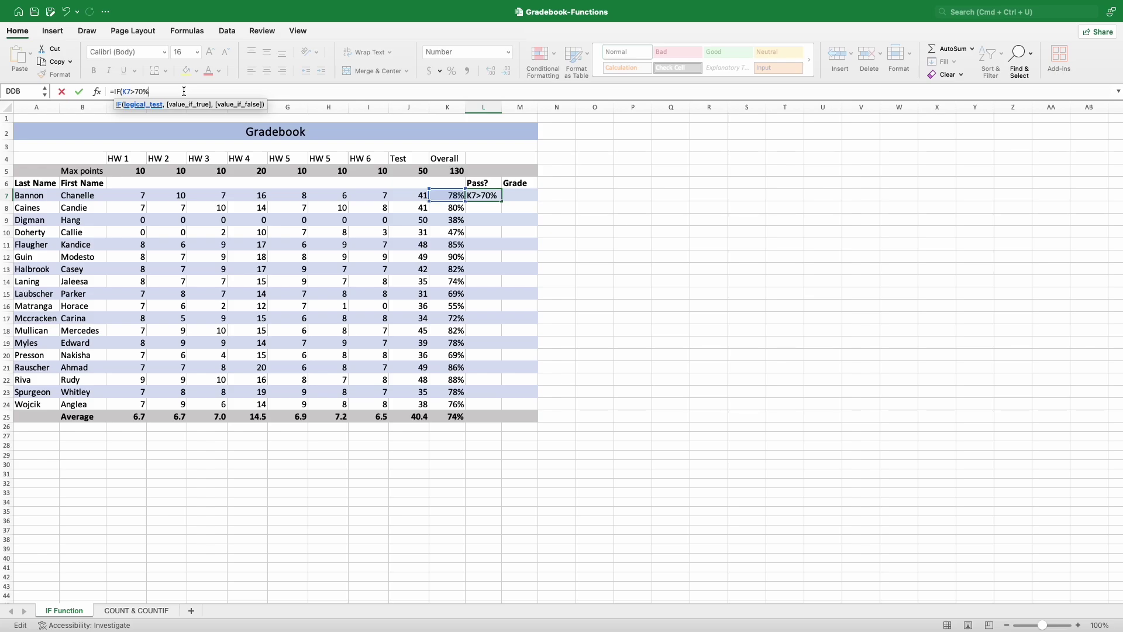
# - Complete the L7 formula with "yes" if true and "no" if false, and fill it down to L24
pyautogui.write(',')
pyautogui.write('"yes"')
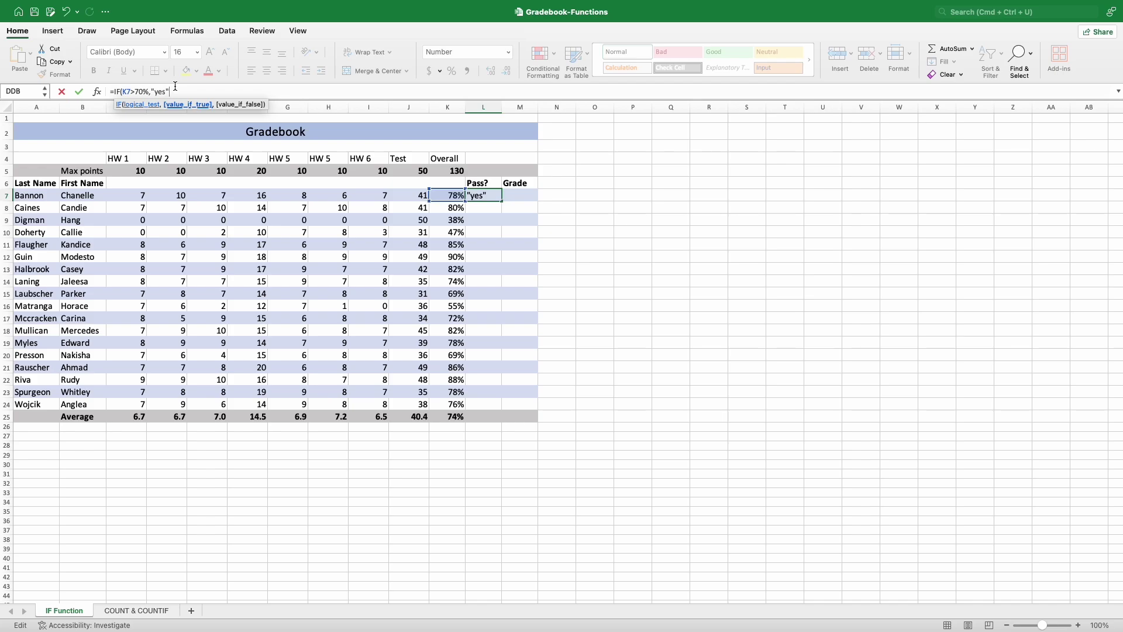
pyautogui.write(',"no")')
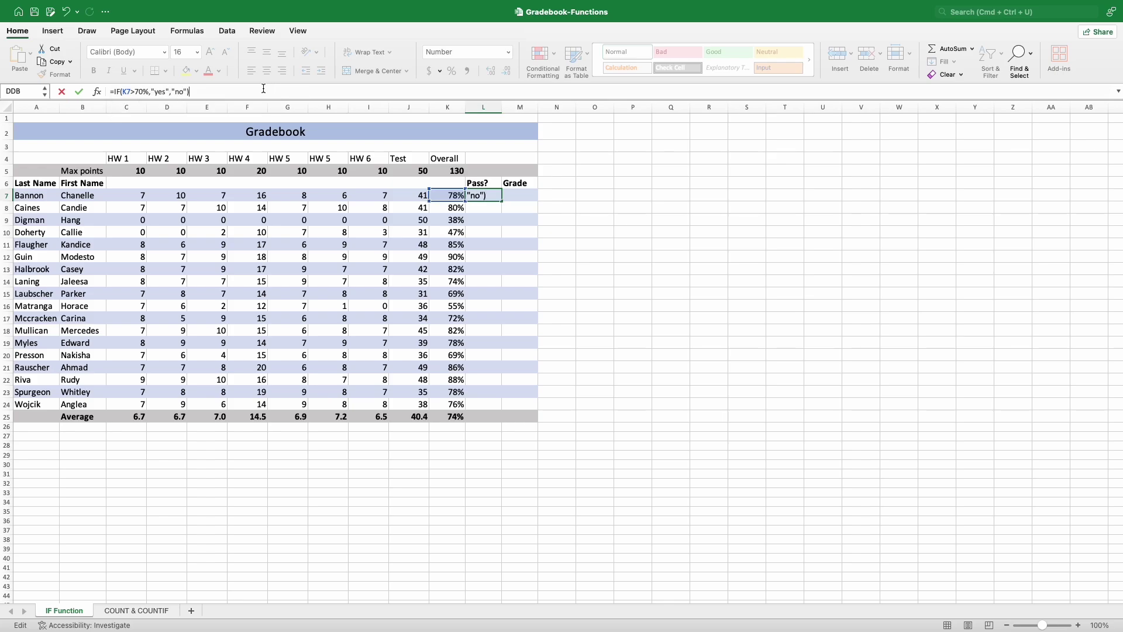
pyautogui.click(79, 92)
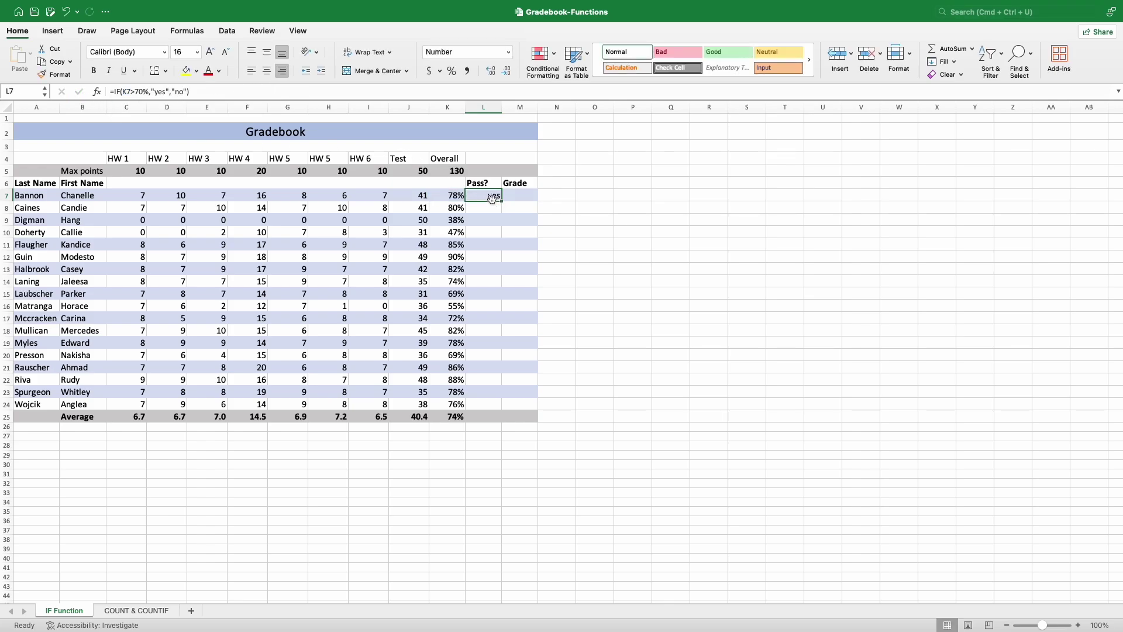
pyautogui.moveTo(502, 202); pyautogui.dragTo(511, 411)
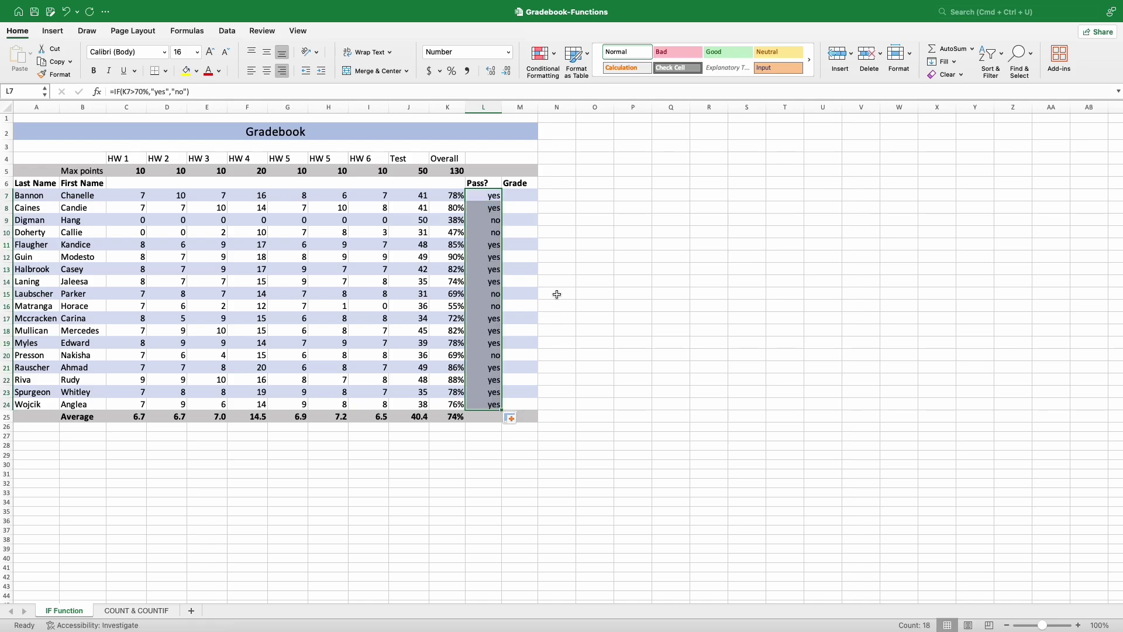
pyautogui.click(534, 259)
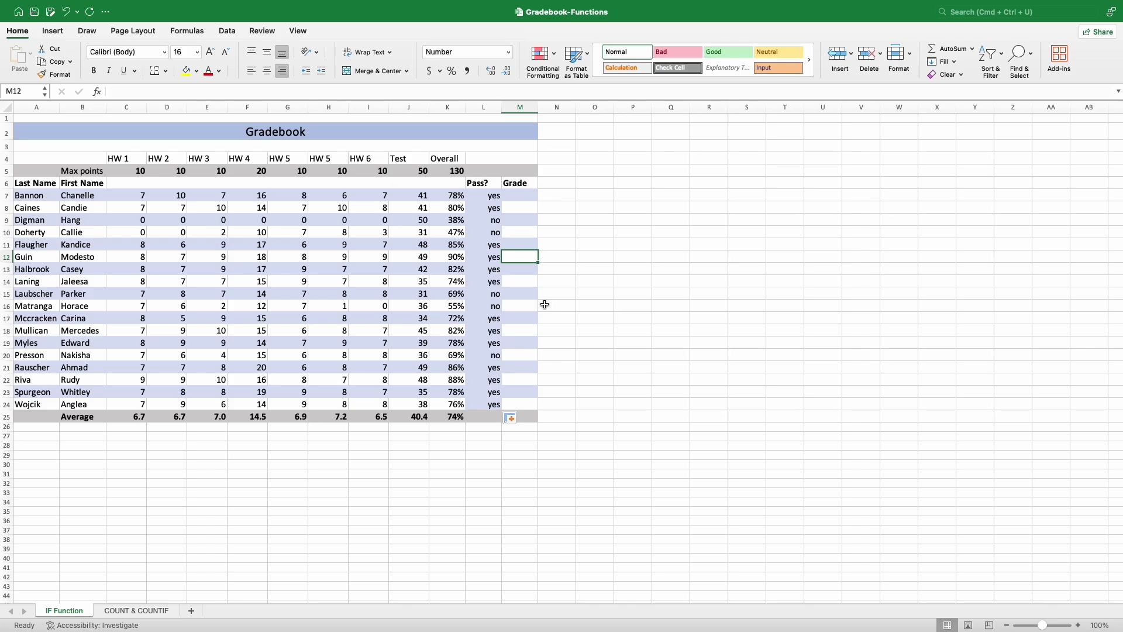
# - Begin an IFS formula in cell M7 of the Grade column that returns "A" when K7>=90%
pyautogui.click(518, 198)
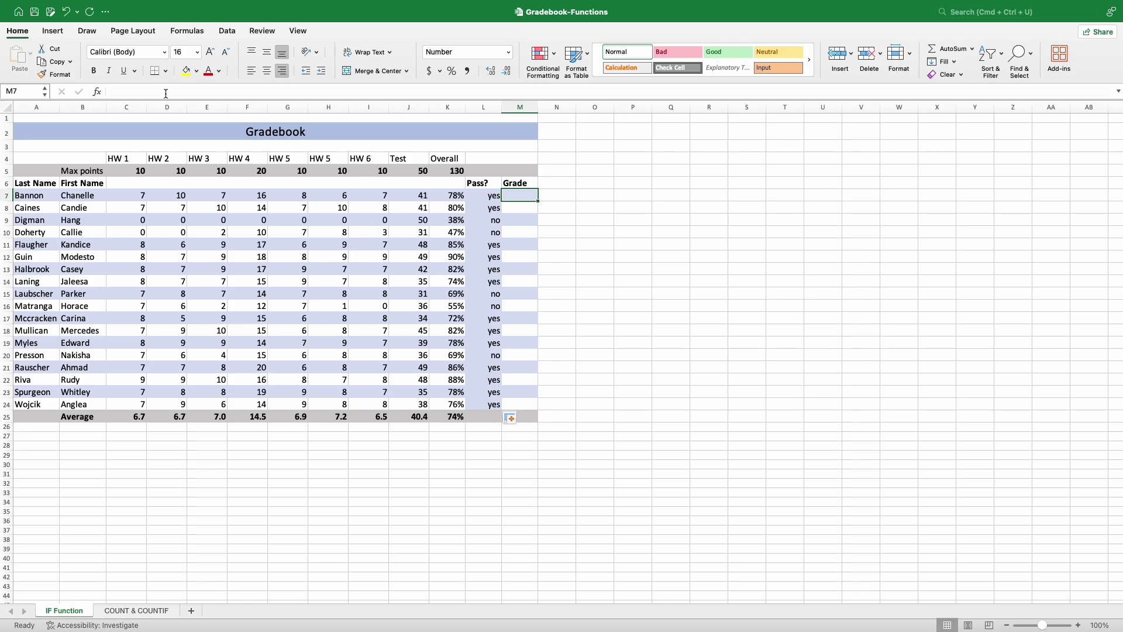
pyautogui.press('F2')
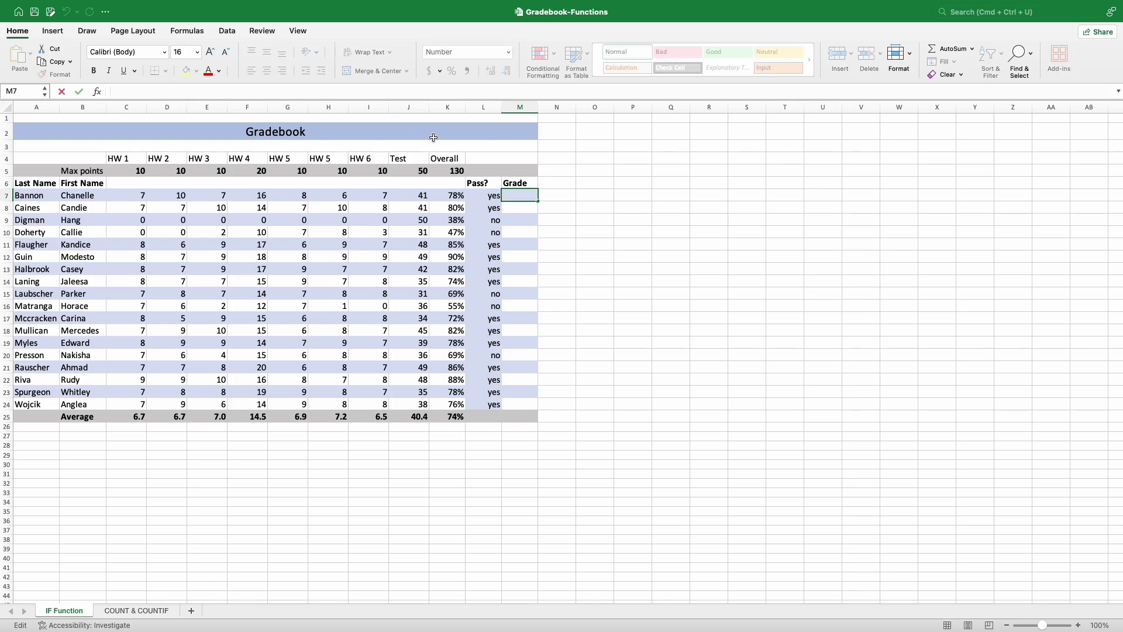
pyautogui.write('=')
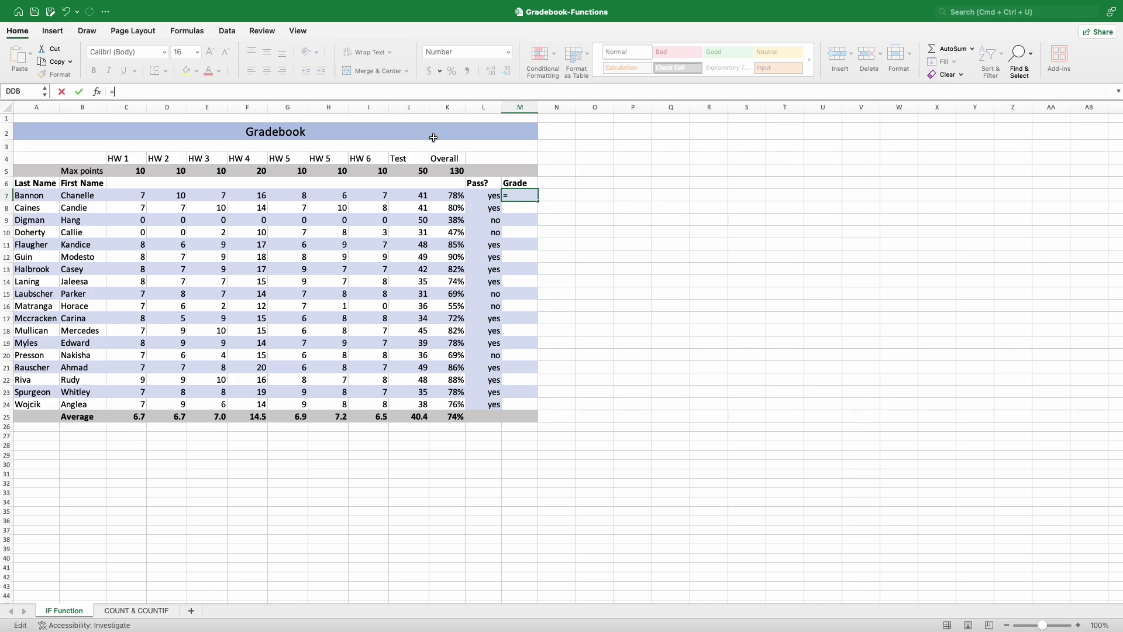
pyautogui.write('IFS')
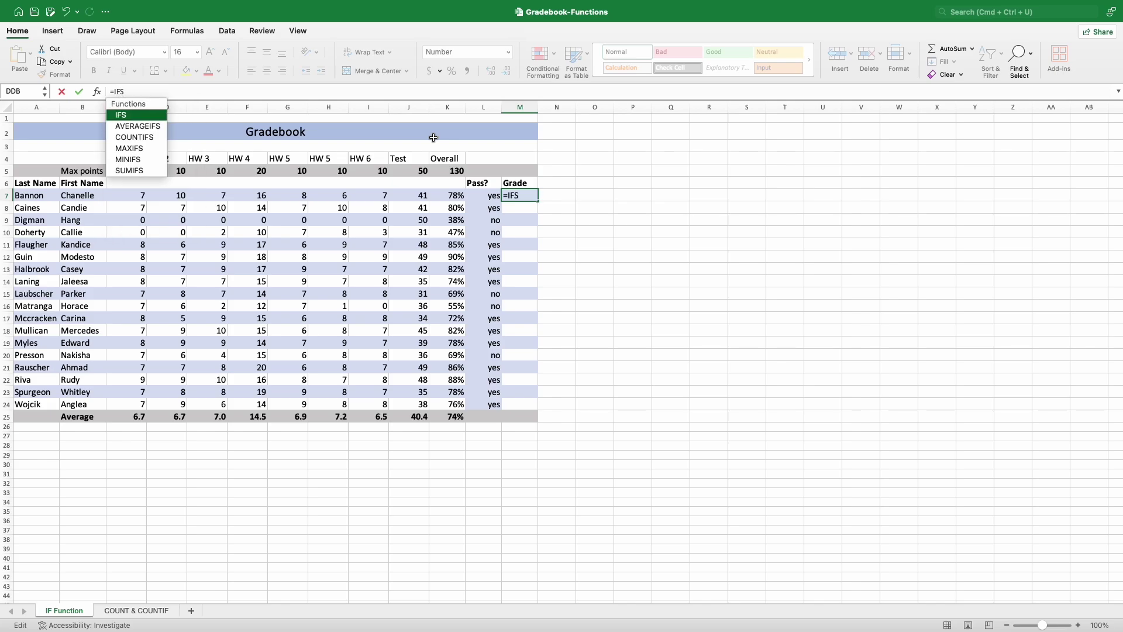
pyautogui.write('(')
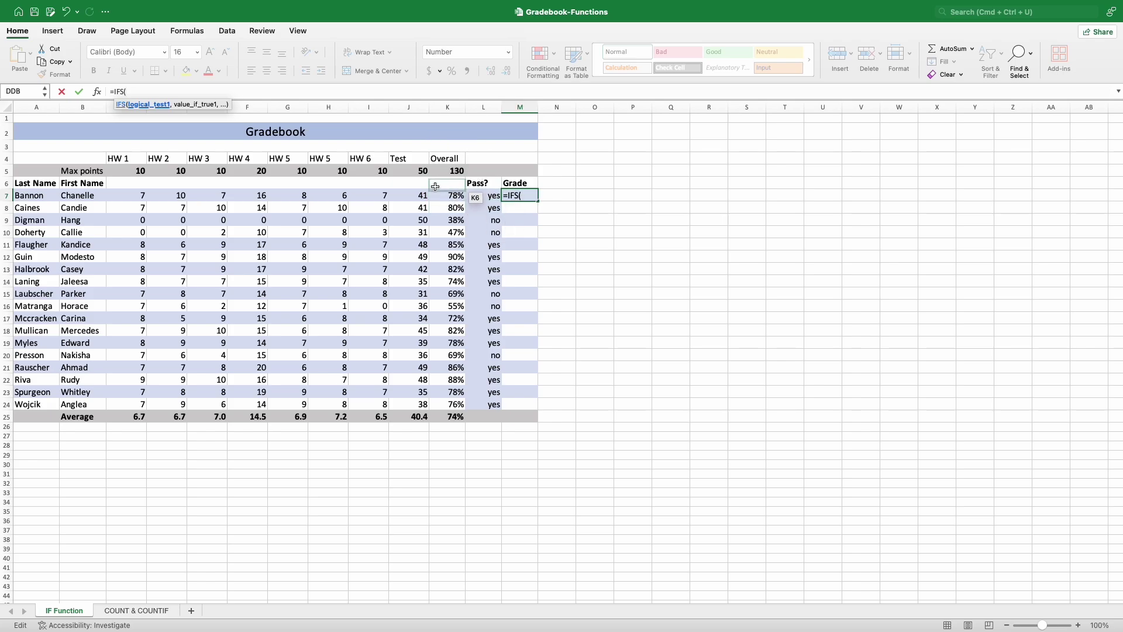
pyautogui.click(453, 195)
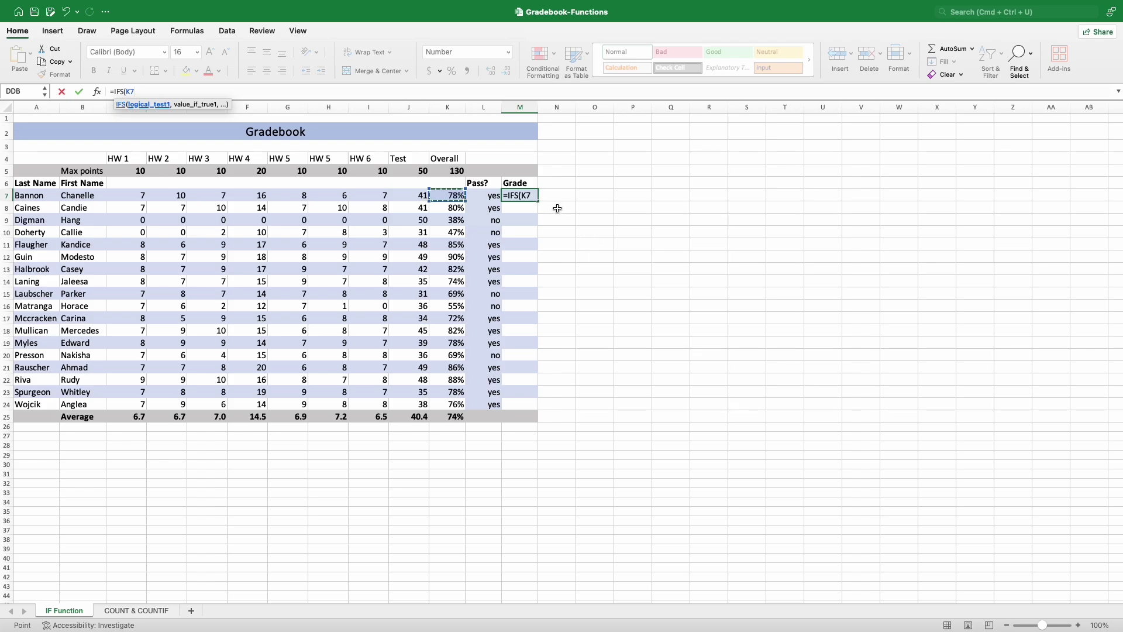
pyautogui.click(167, 92)
pyautogui.write('>=')
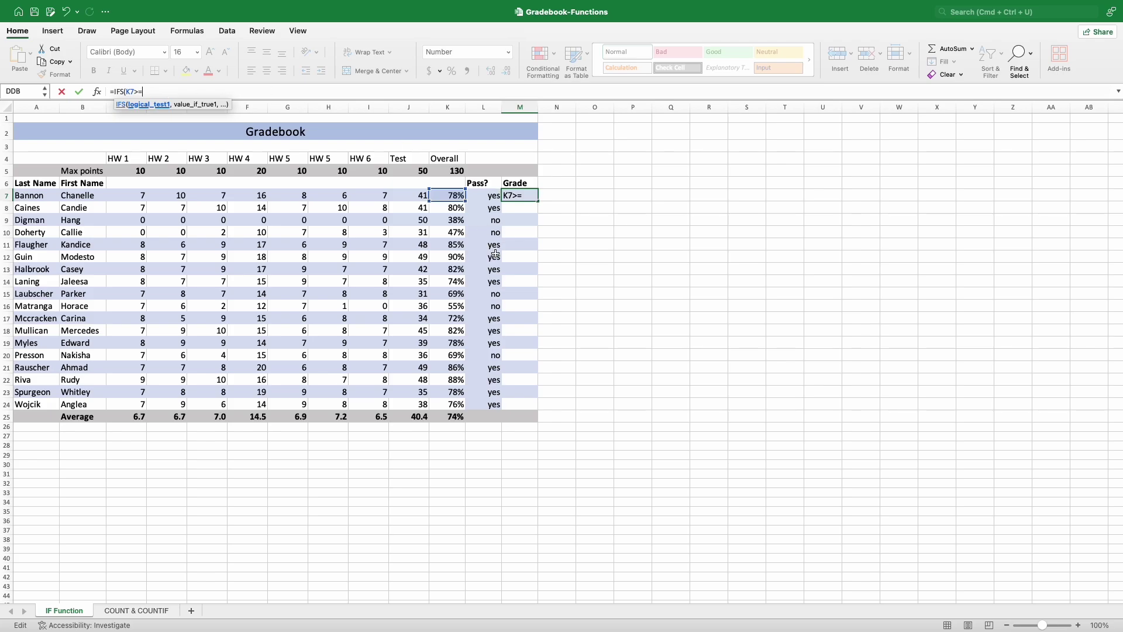
pyautogui.write('90%,')
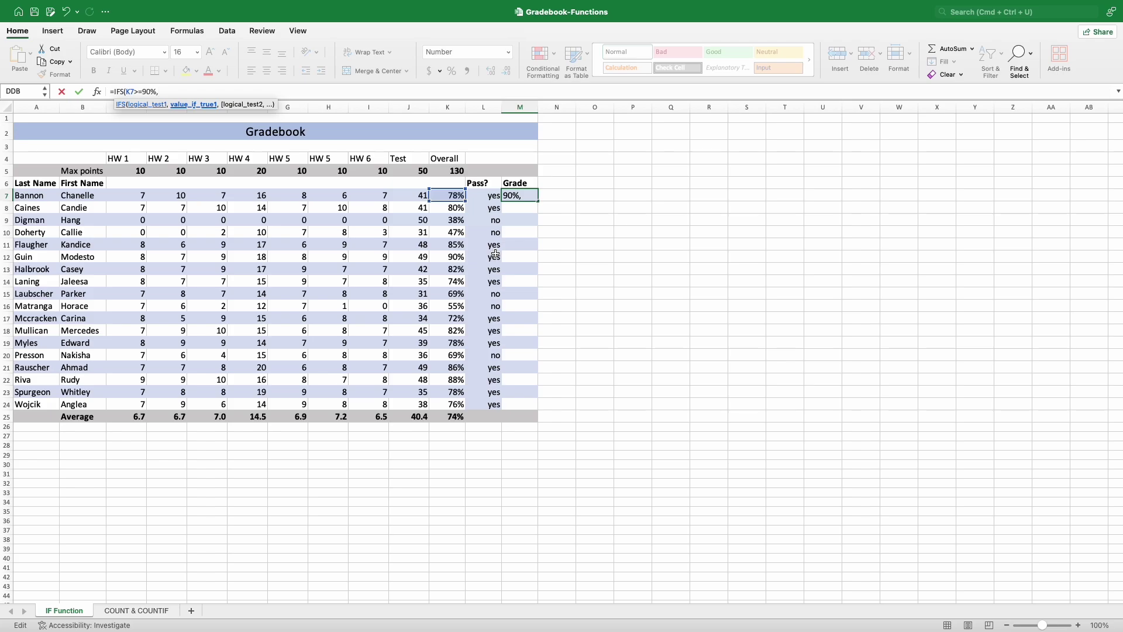
pyautogui.write('"A",')
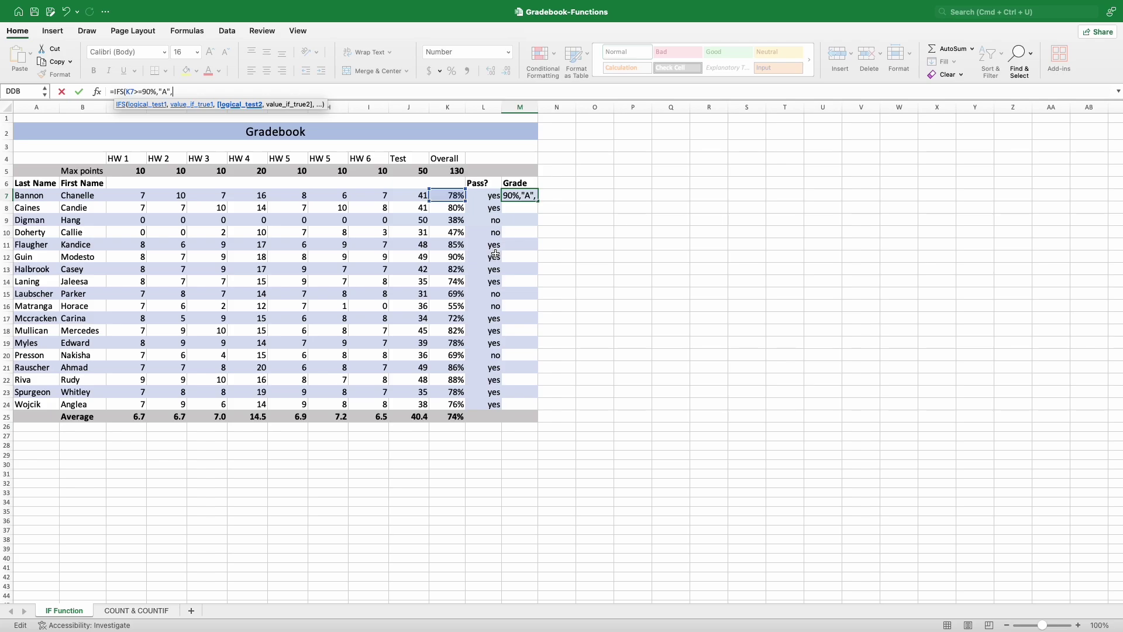
# - Add a second condition to the M7 IFS formula that returns "B" when K7>=80%
pyautogui.click(455, 196)
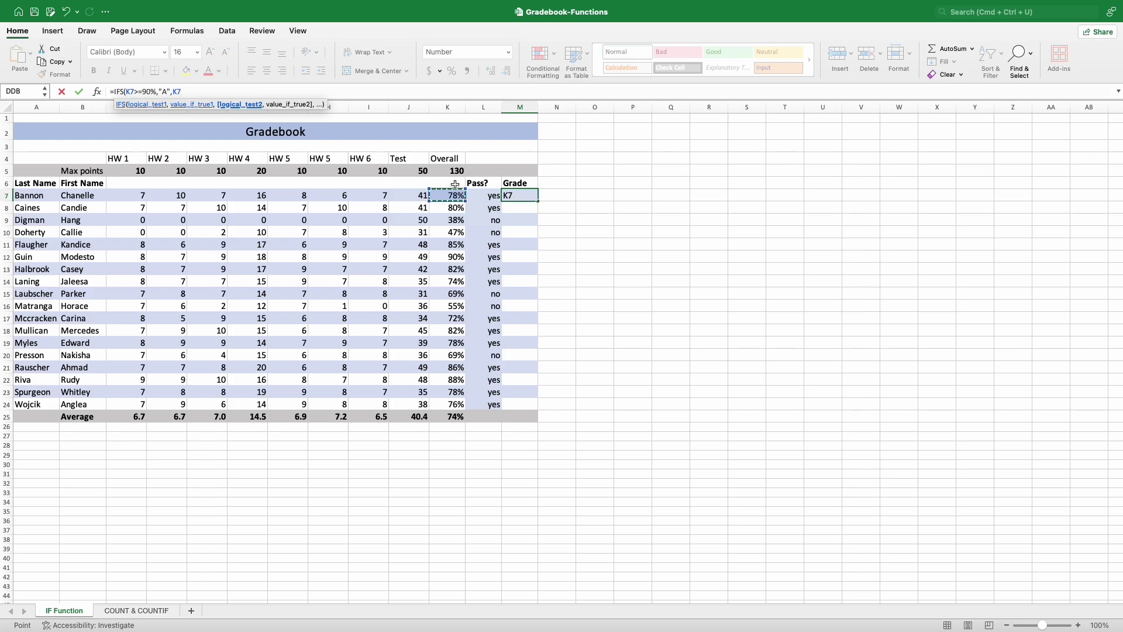
pyautogui.click(219, 90)
pyautogui.write('>=80%')
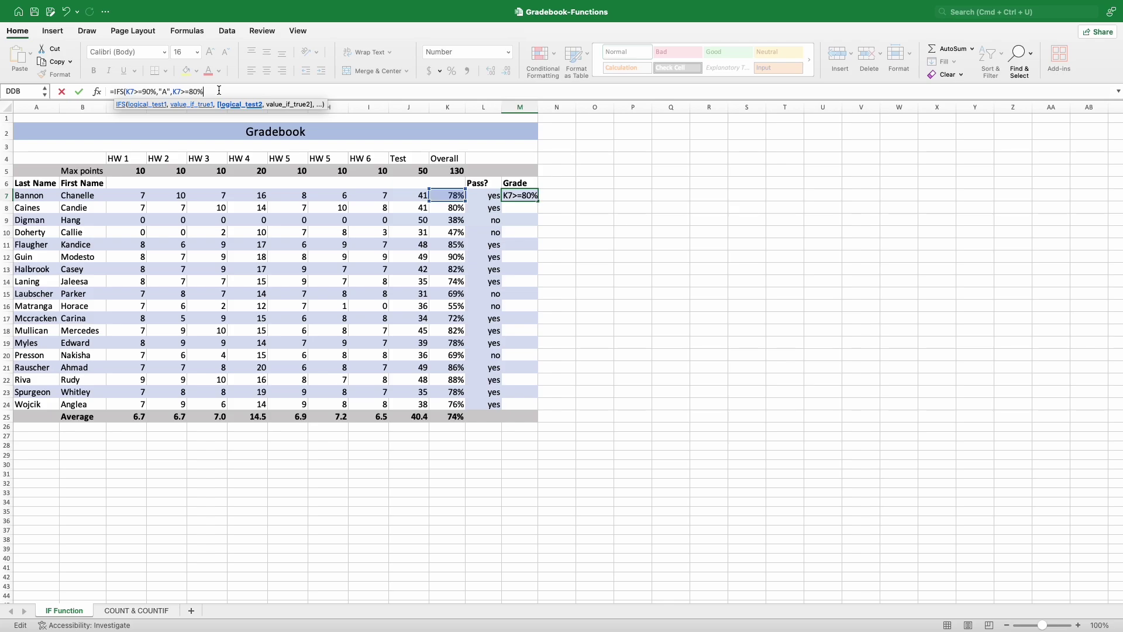
pyautogui.write(',"B",')
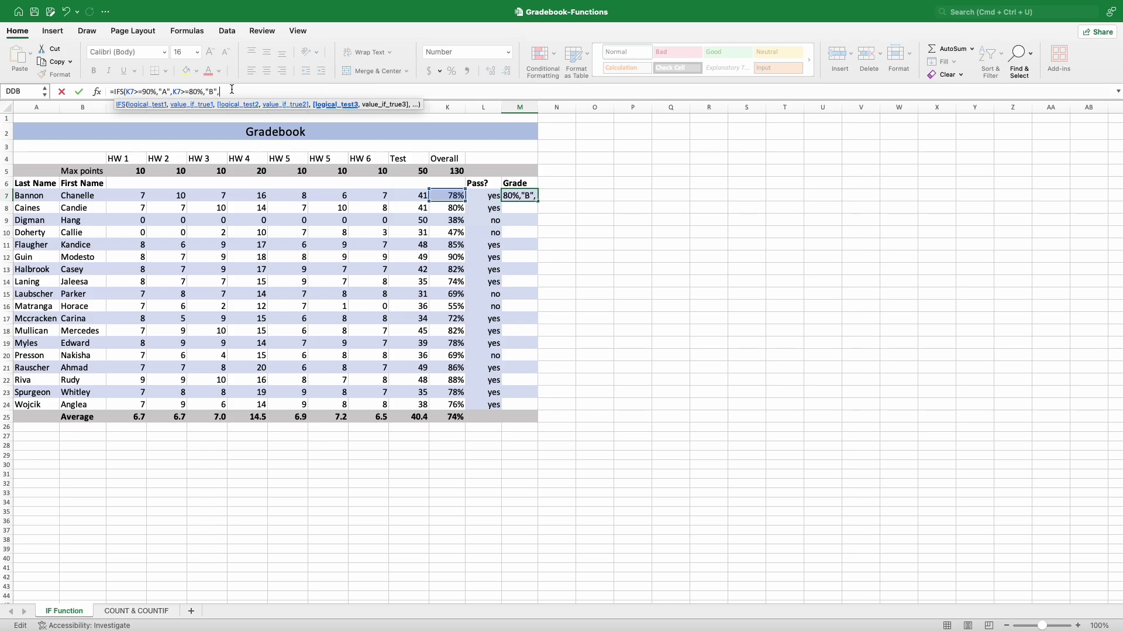
pyautogui.click(211, 94)
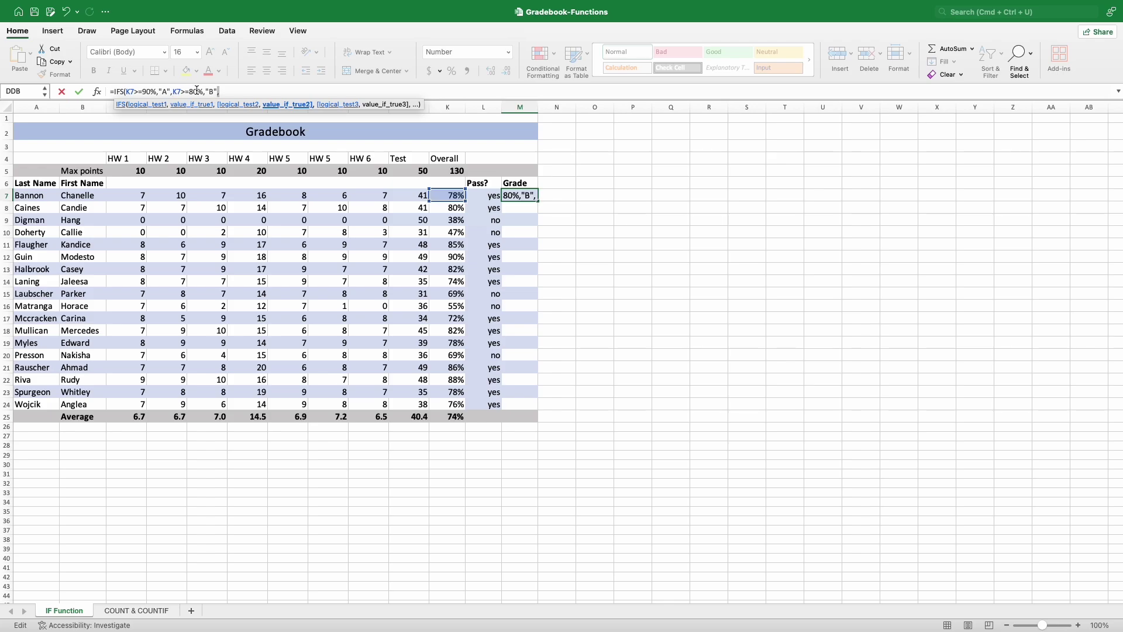
pyautogui.click(204, 94)
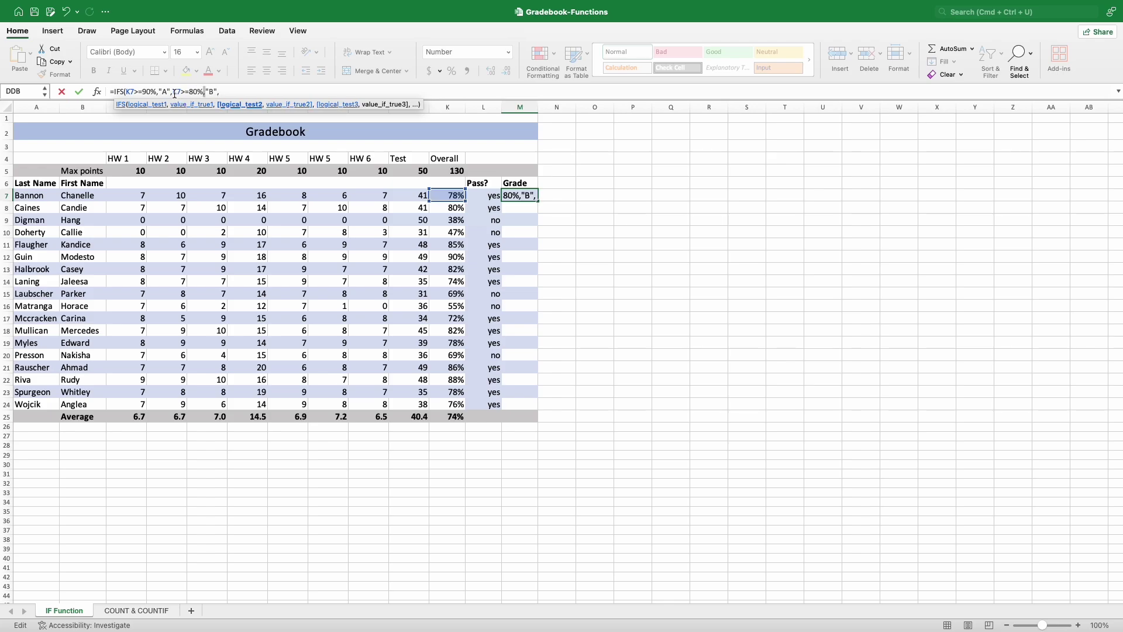
pyautogui.click(171, 92)
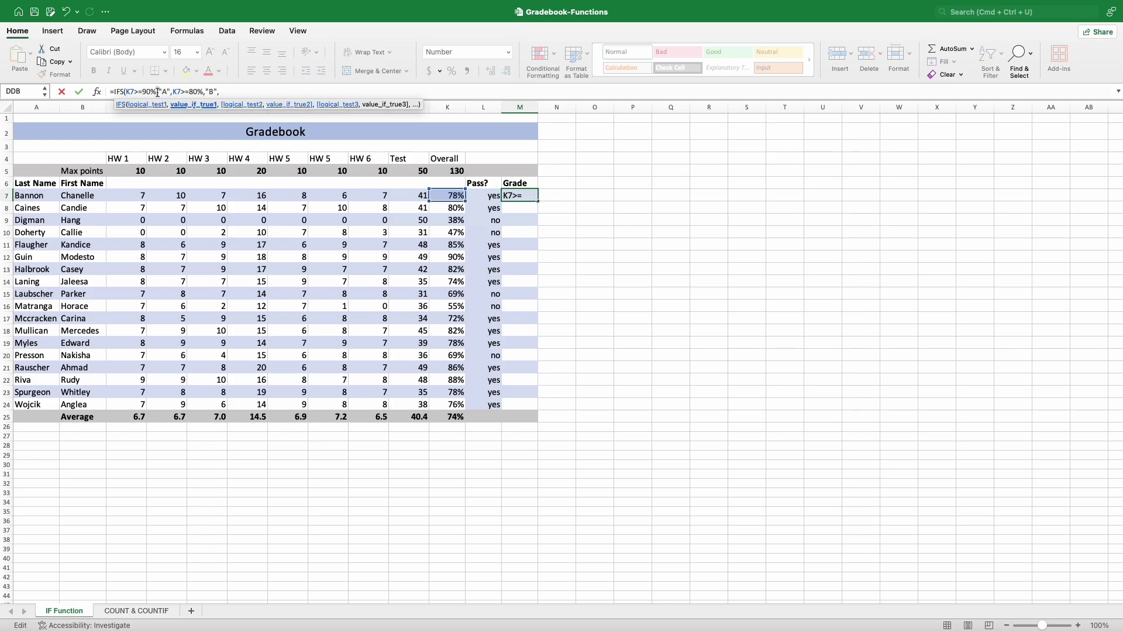
# - Add conditions to the M7 IFS formula that return "C" when K7>=70% and "D" when K7>=60%
pyautogui.click(230, 95)
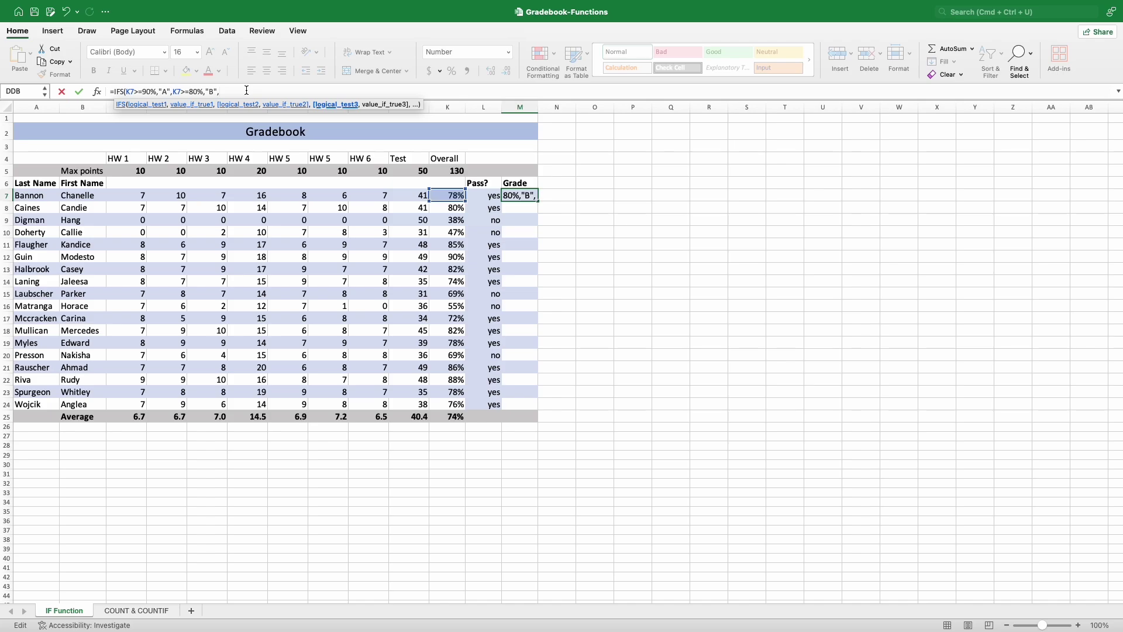
pyautogui.write('K7>=70%,')
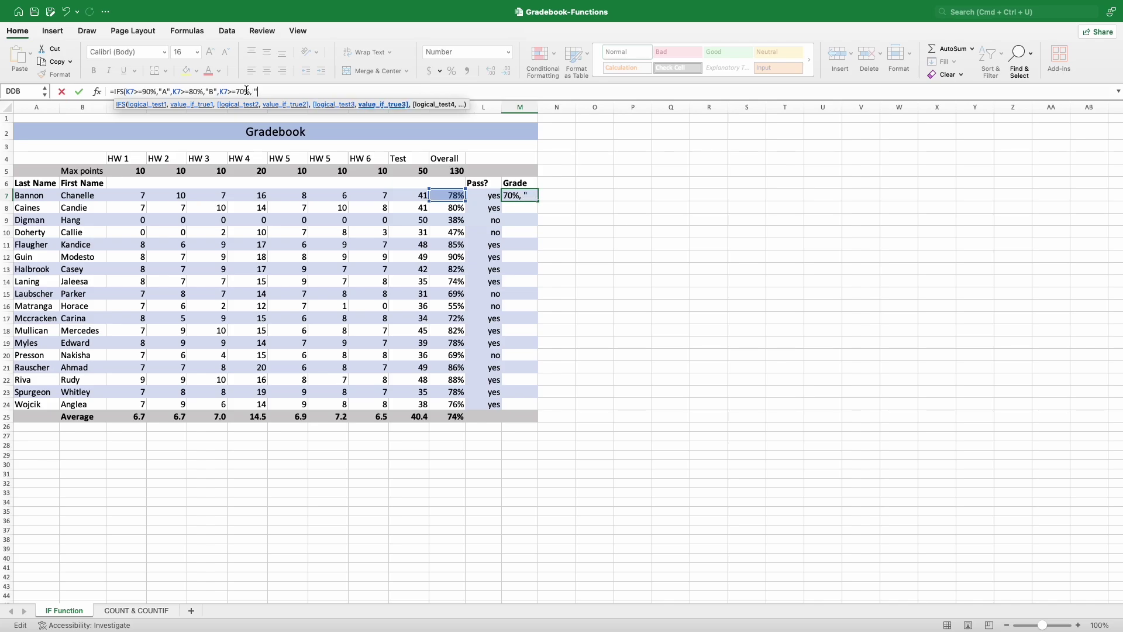
pyautogui.write(' "C",')
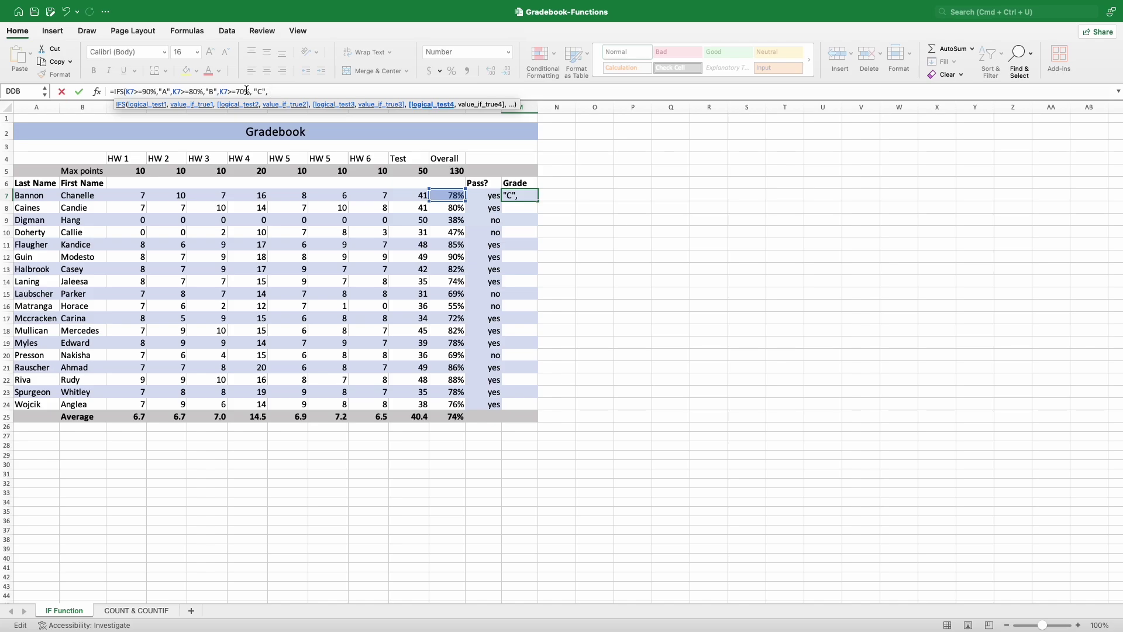
pyautogui.write('K7>=60%, "D", ')
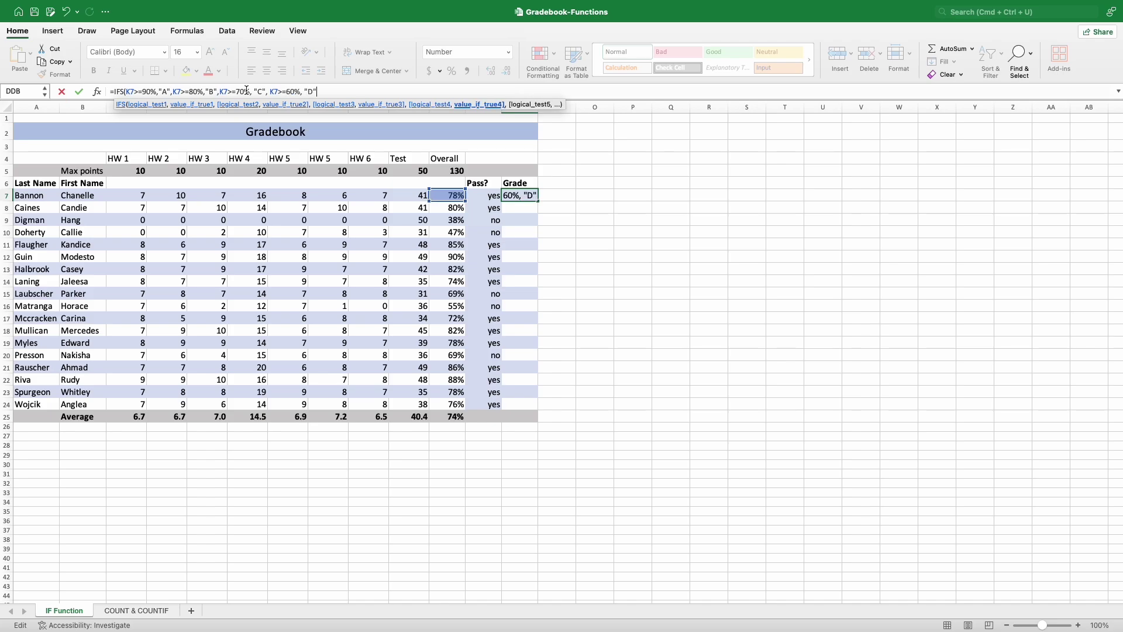
# - Complete the M7 IFS formula with a final condition that returns "F" when K7<60%, and enter it
pyautogui.write('K')
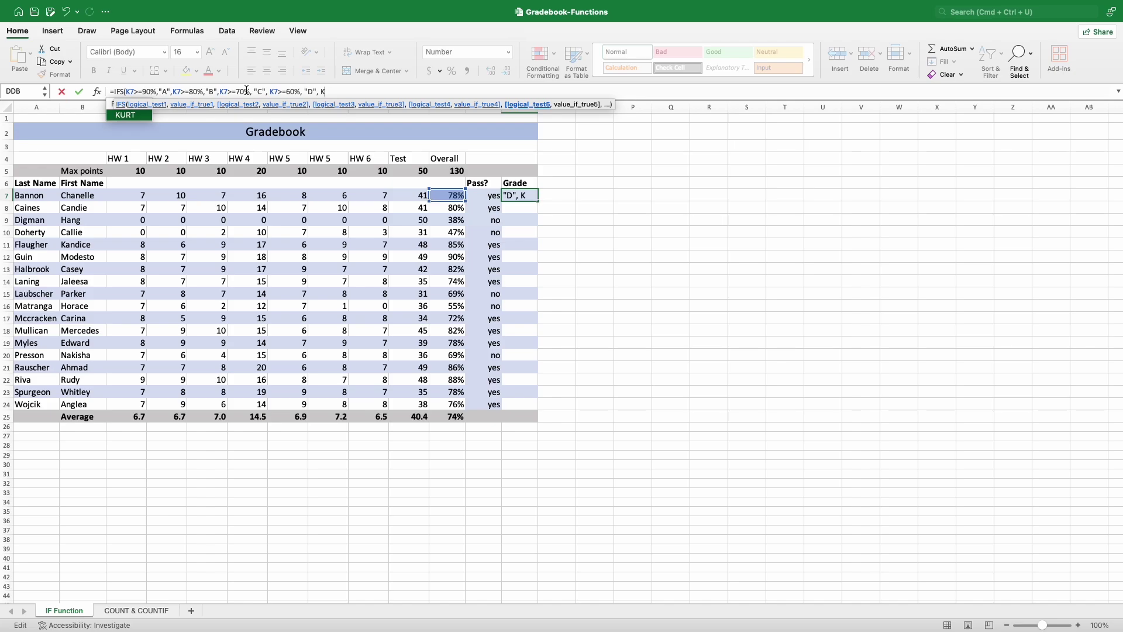
pyautogui.write('7<')
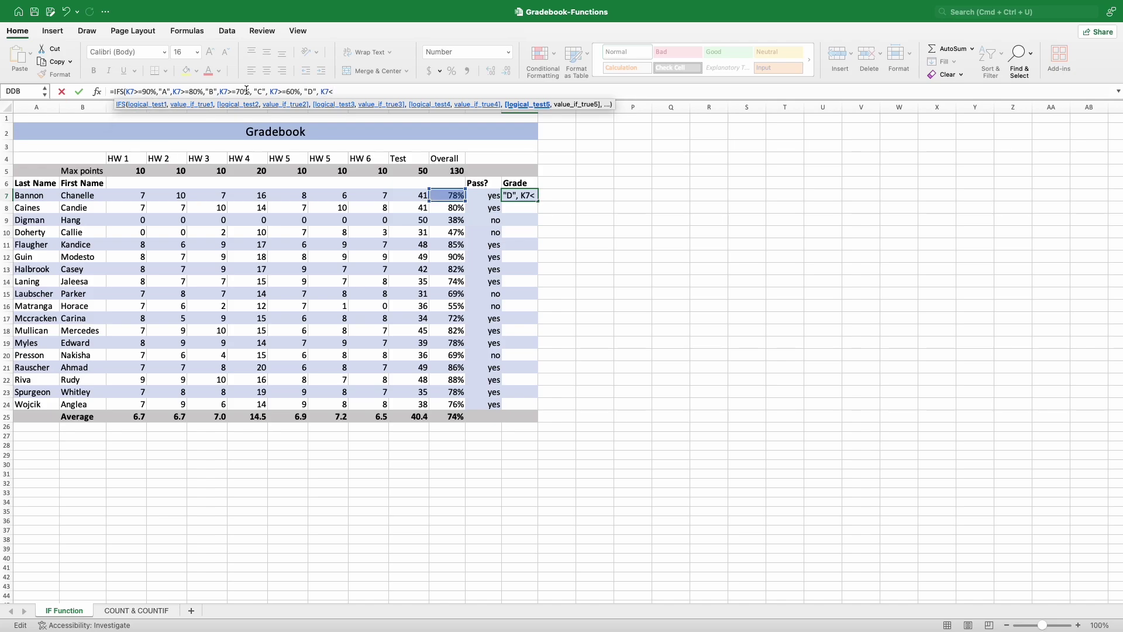
pyautogui.press('BackSpace')
pyautogui.write(',')
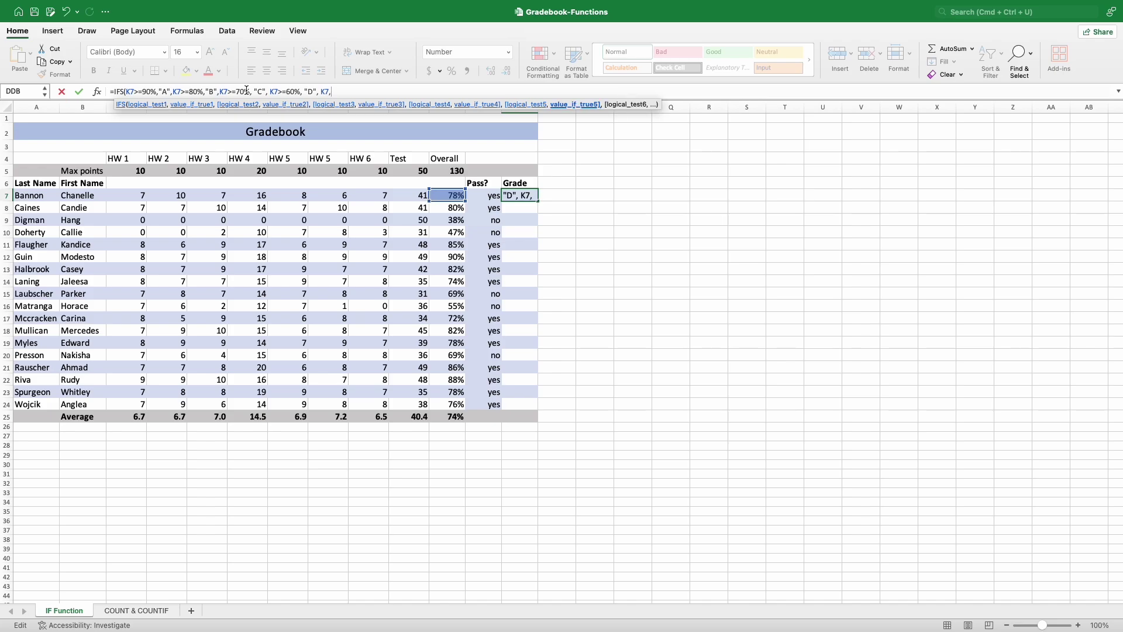
pyautogui.write('60%')
pyautogui.press('BackSpace')
pyautogui.press('BackSpace')
pyautogui.press('BackSpace')
pyautogui.press('BackSpace')
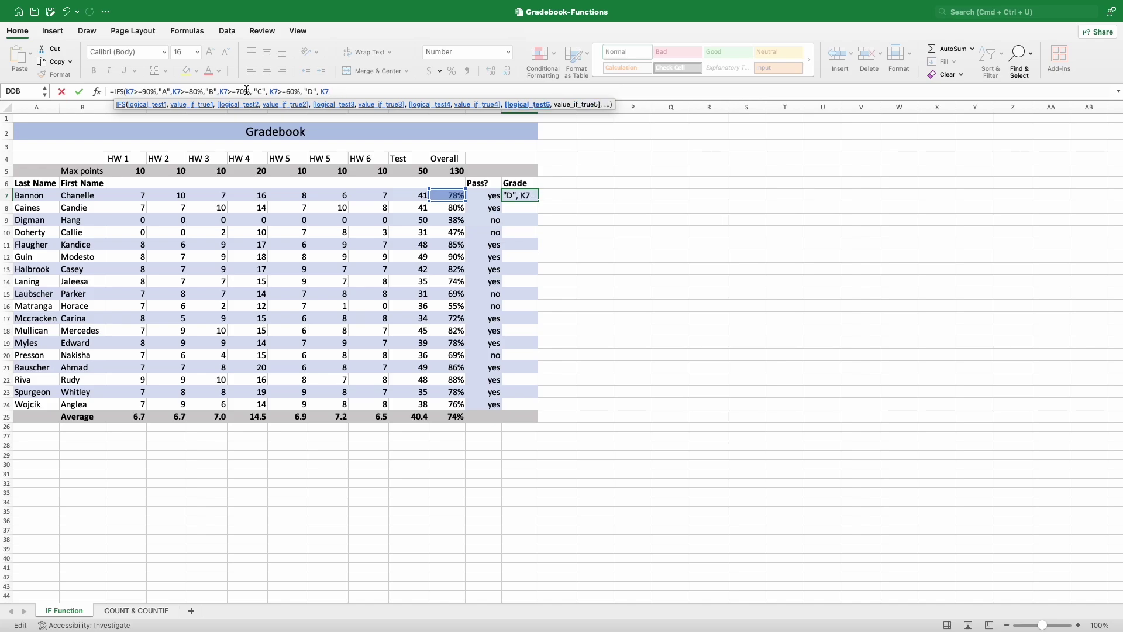
pyautogui.write('<60%, "F")')
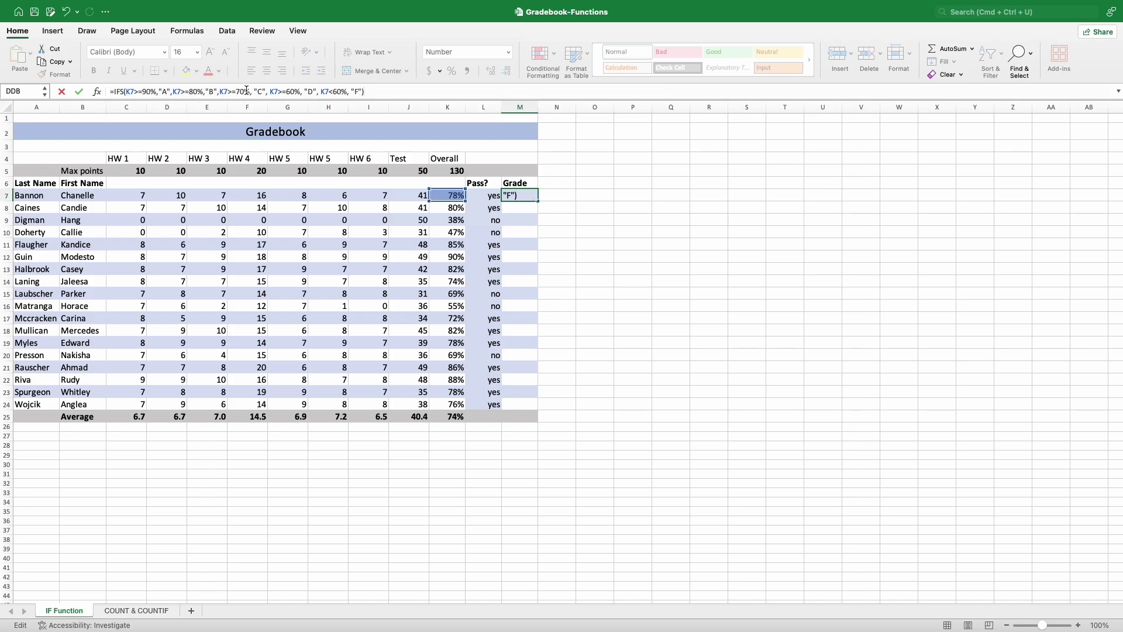
pyautogui.click(79, 92)
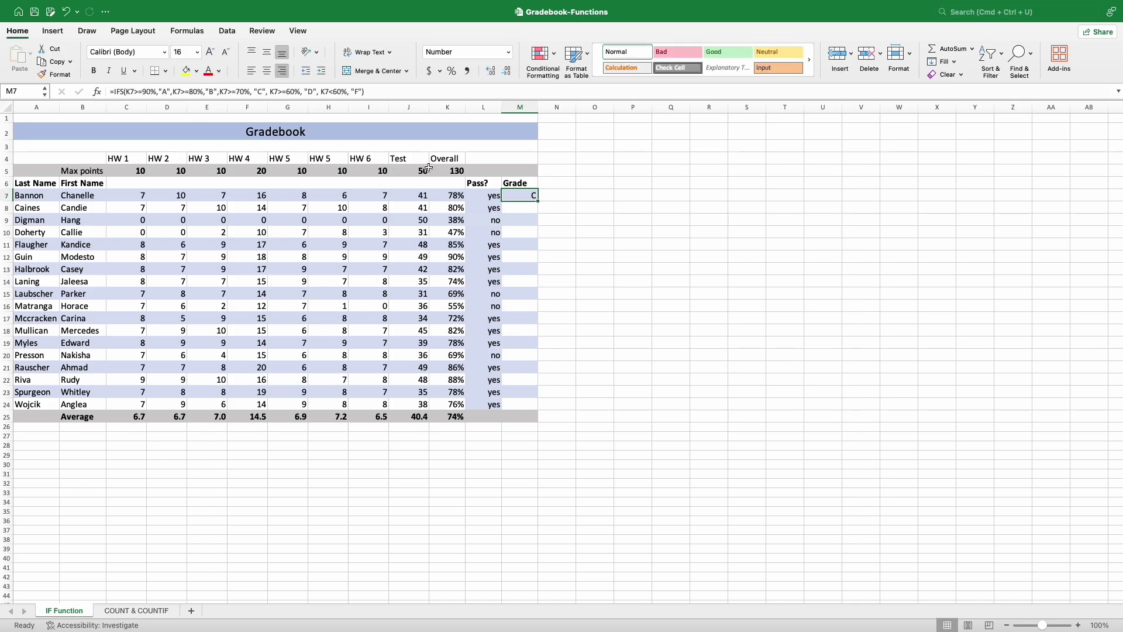
# - Fill the M7 IFS formula down the Grade column to M24 and look over the grades
pyautogui.moveTo(536, 203); pyautogui.dragTo(551, 406)
pyautogui.click(571, 331)
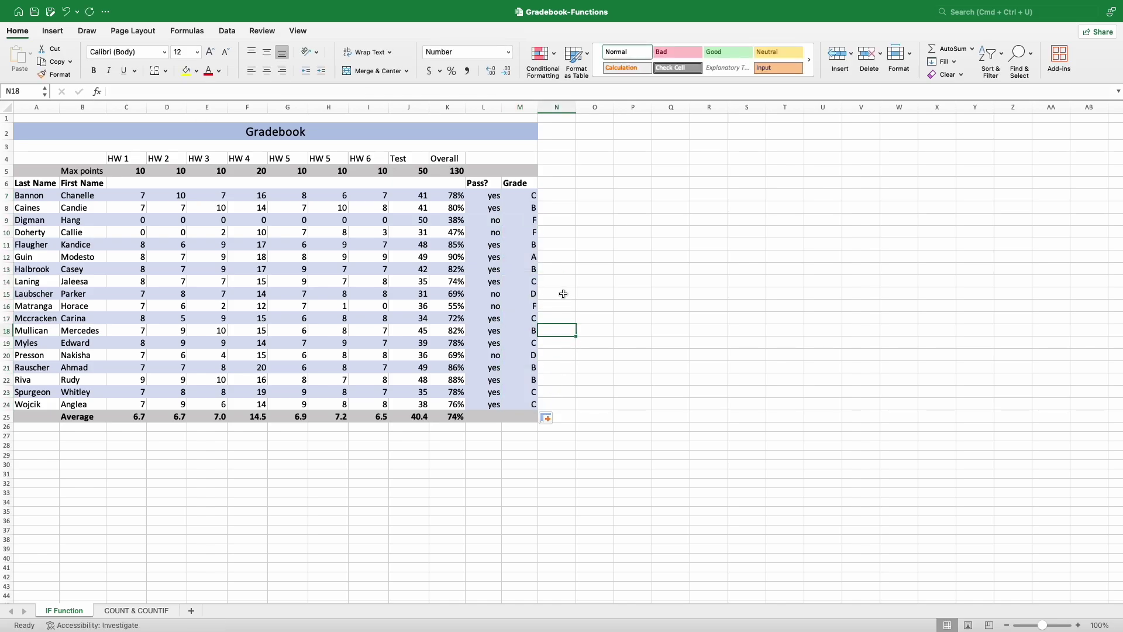
pyautogui.moveTo(536, 237); pyautogui.dragTo(550, 232)
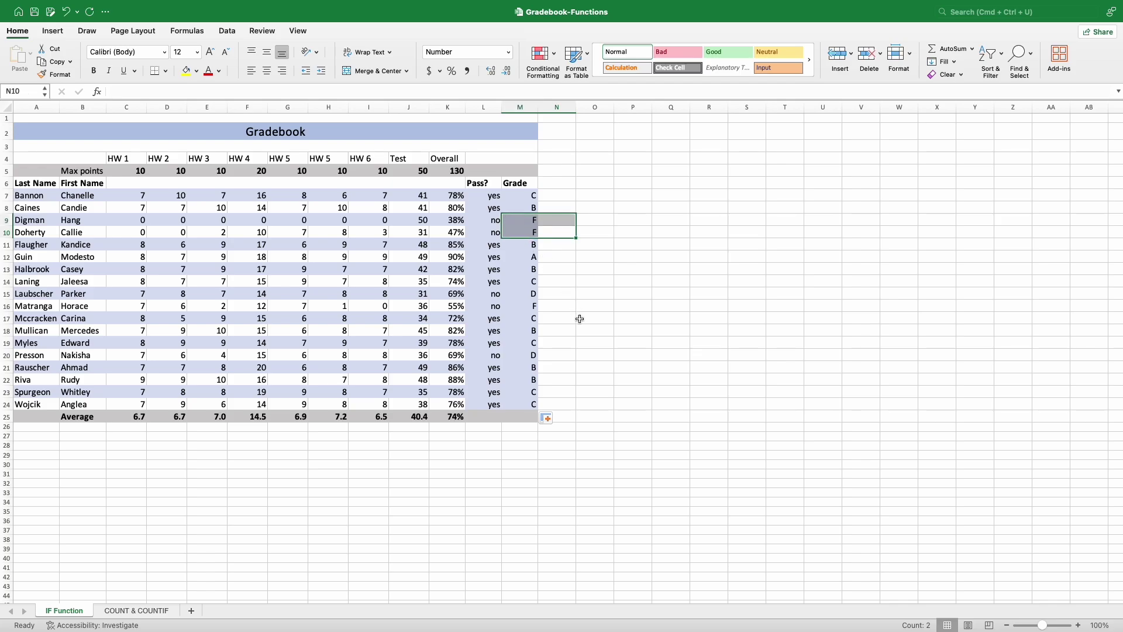
pyautogui.moveTo(558, 351); pyautogui.dragTo(541, 341)
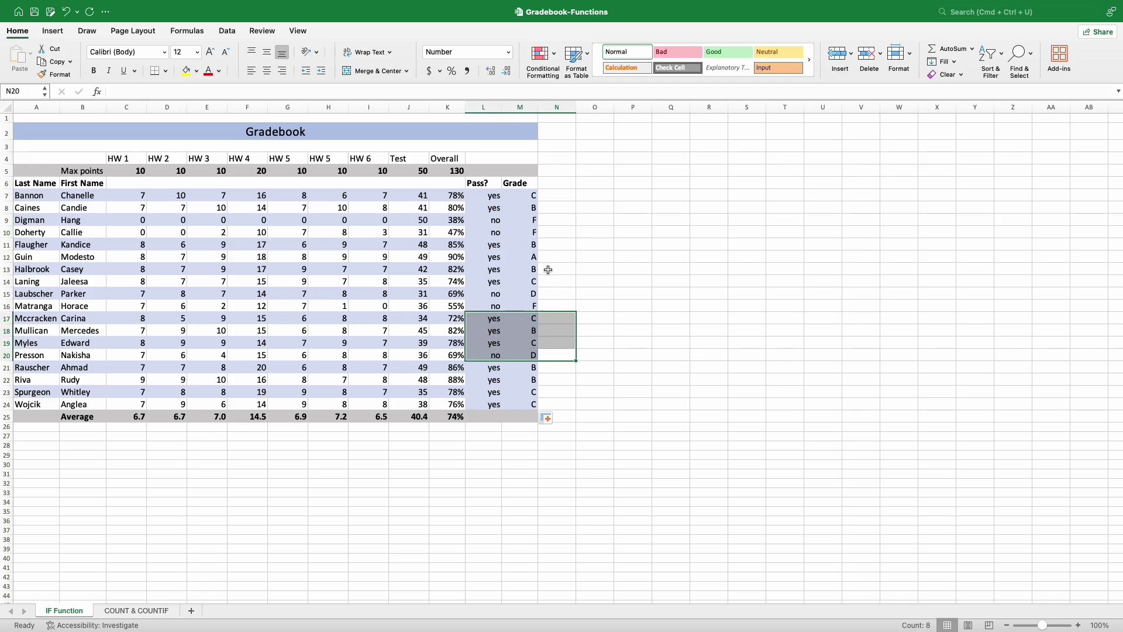
pyautogui.moveTo(548, 269); pyautogui.dragTo(520, 249)
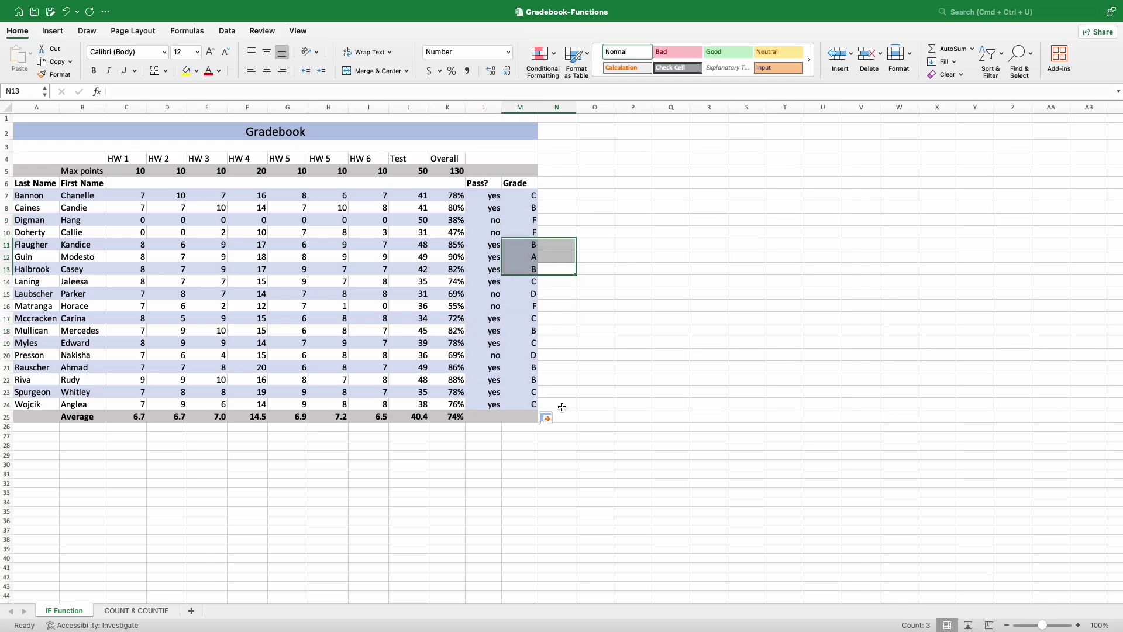
pyautogui.moveTo(551, 407); pyautogui.dragTo(512, 246)
pyautogui.click(606, 236)
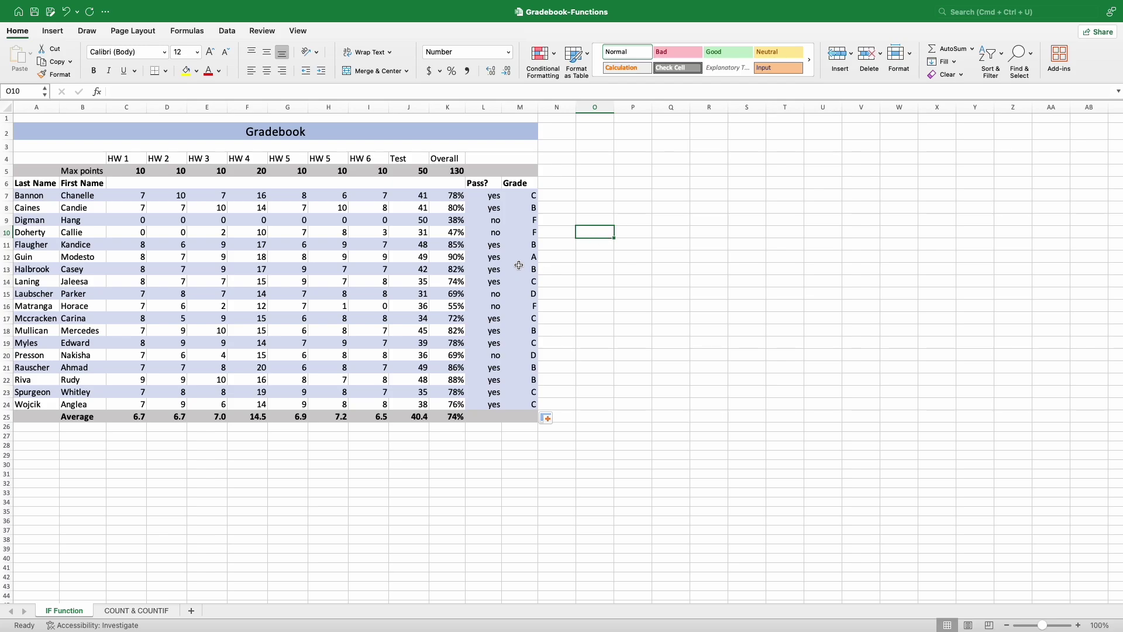
# - Open the COUNT & COUNTIF sheet and examine its Pass? and Grade columns and the Count summary table
pyautogui.click(144, 613)
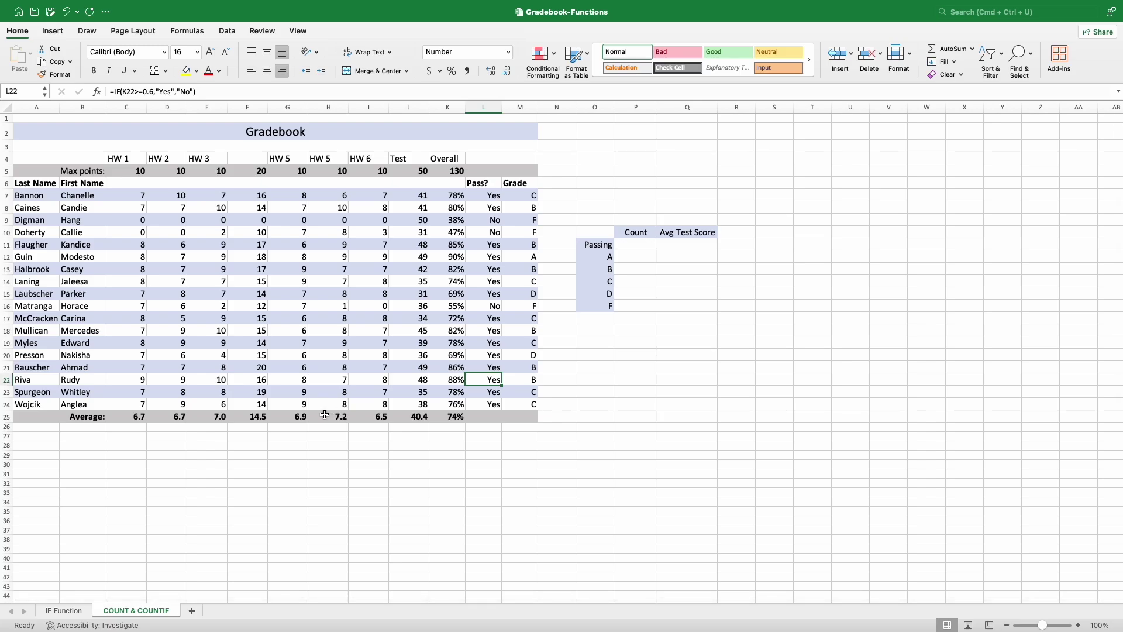
pyautogui.moveTo(552, 403); pyautogui.dragTo(485, 196)
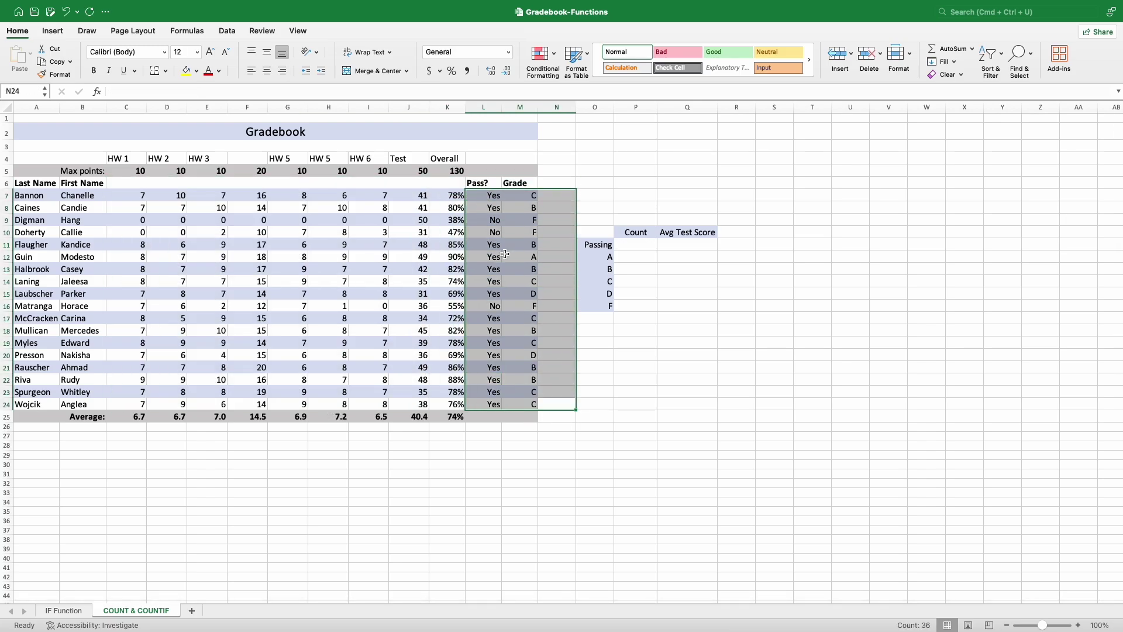
pyautogui.click(583, 401)
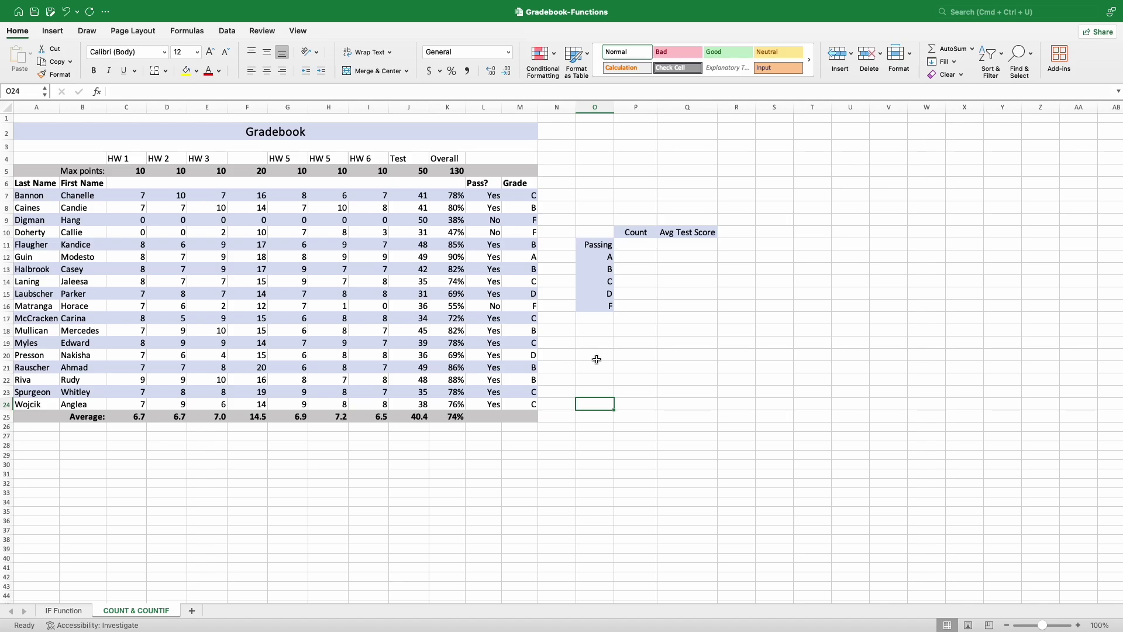
pyautogui.click(636, 246)
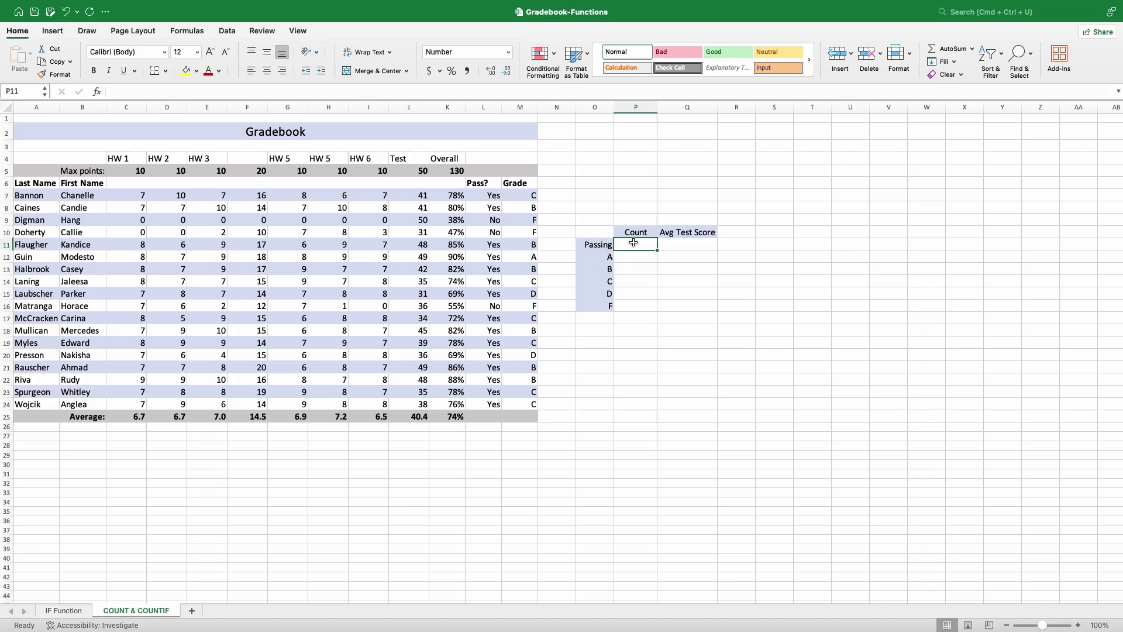
pyautogui.click(634, 234)
pyautogui.click(612, 246)
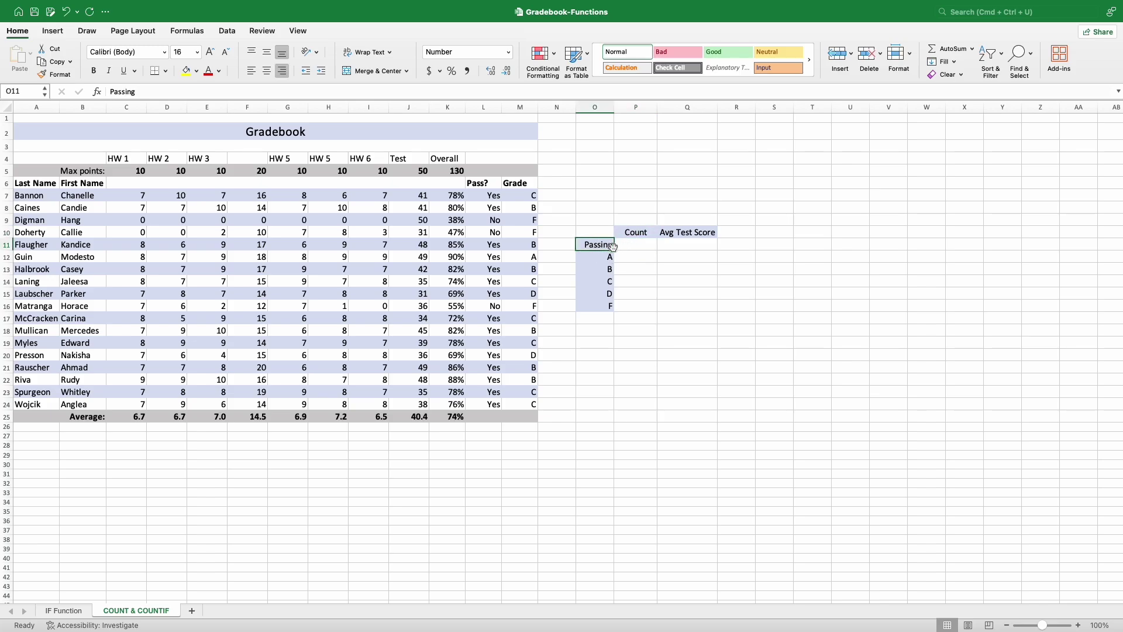
# - Enter a COUNTIF formula in P11 that counts the "Yes" entries in L7:L24 of the Pass? column
pyautogui.click(640, 243)
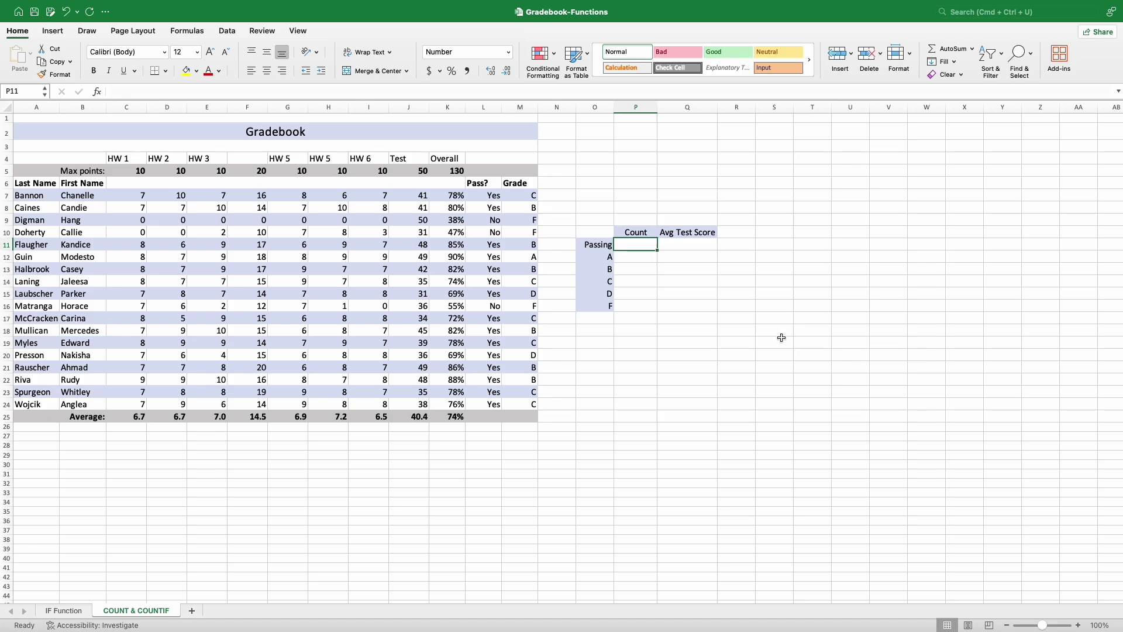
pyautogui.write('=')
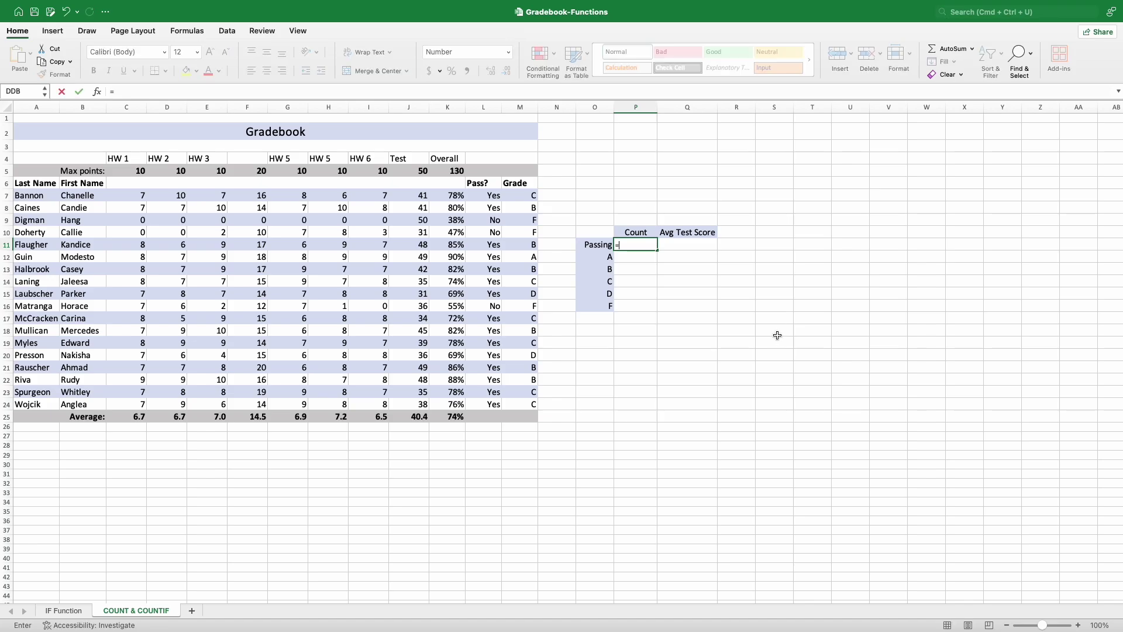
pyautogui.write('COUNTIF(')
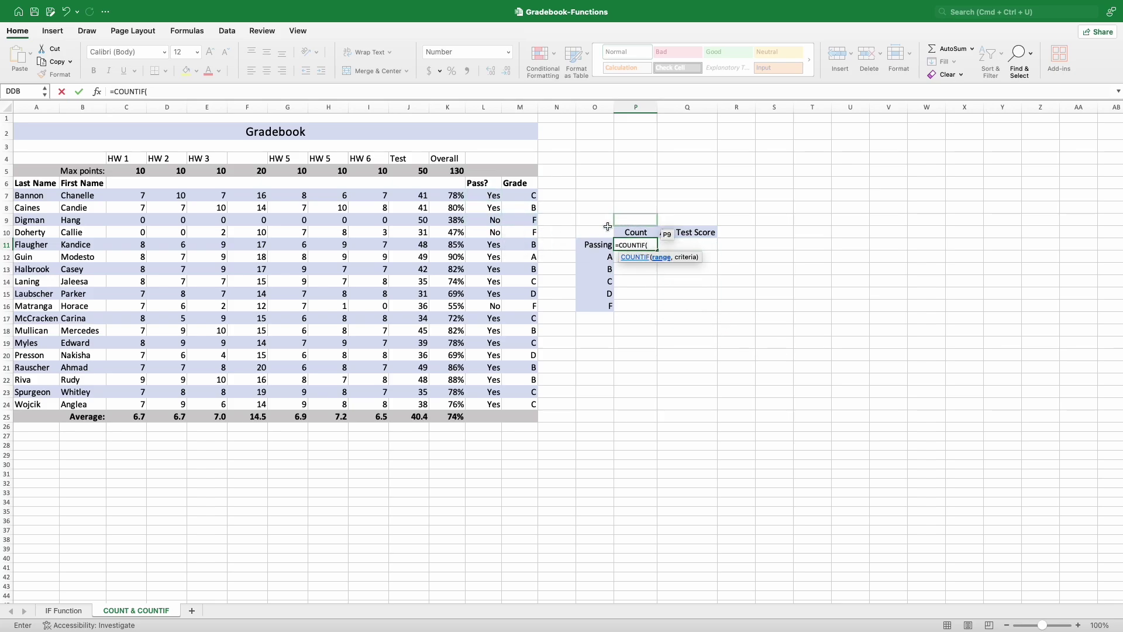
pyautogui.click(487, 197)
pyautogui.moveTo(486, 197); pyautogui.dragTo(491, 410)
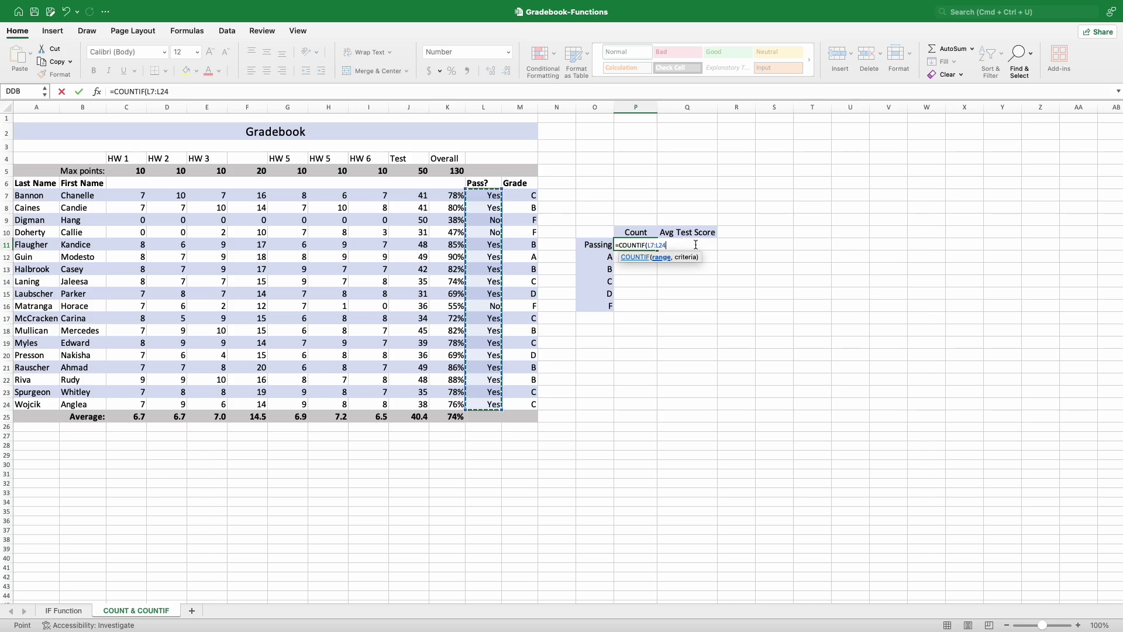
pyautogui.write(',')
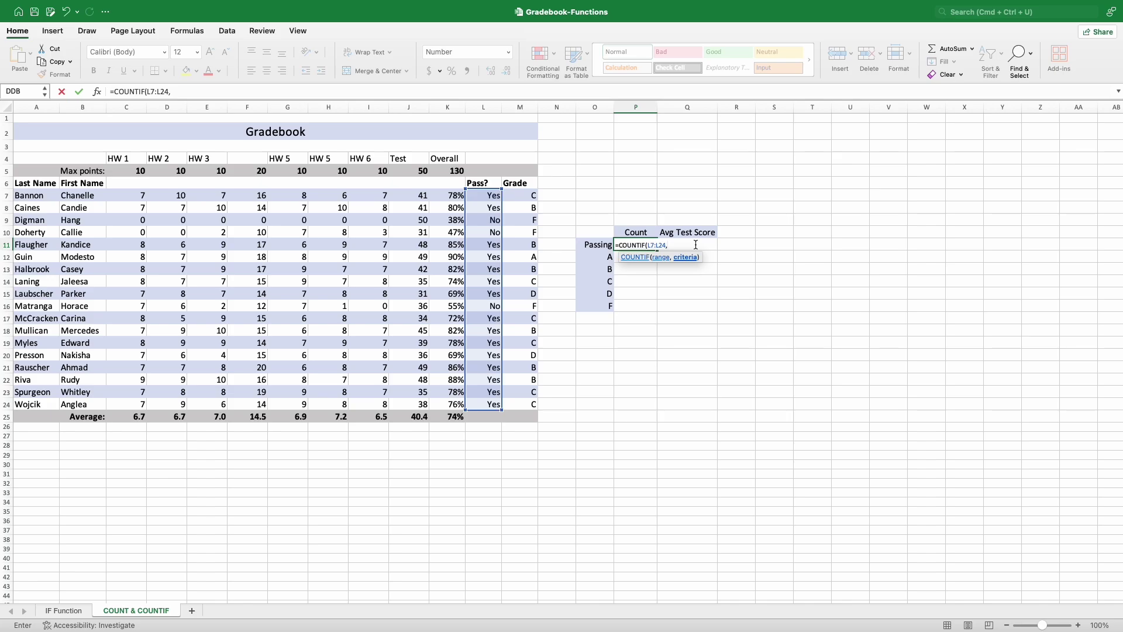
pyautogui.write('"Yes")')
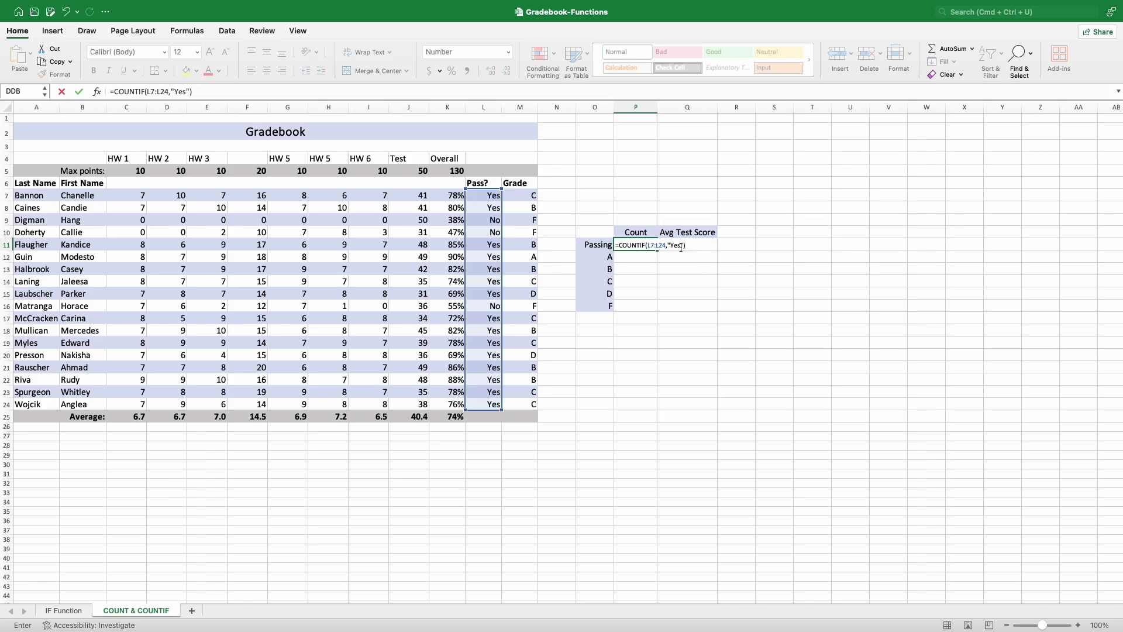
pyautogui.doubleClick(672, 246)
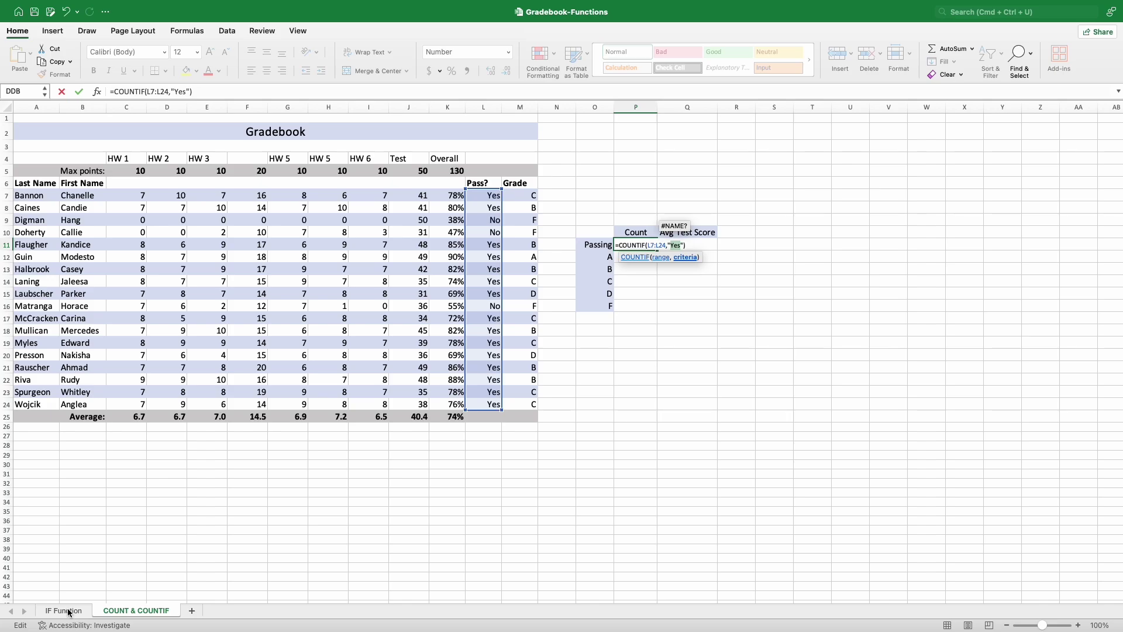
pyautogui.click(697, 246)
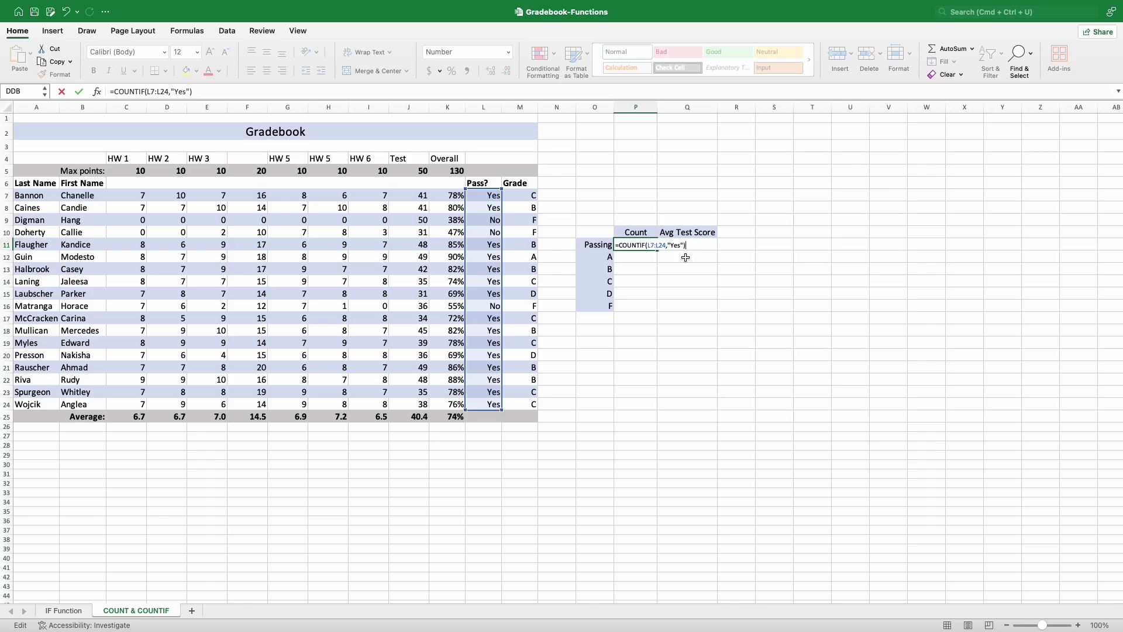
pyautogui.press('Return')
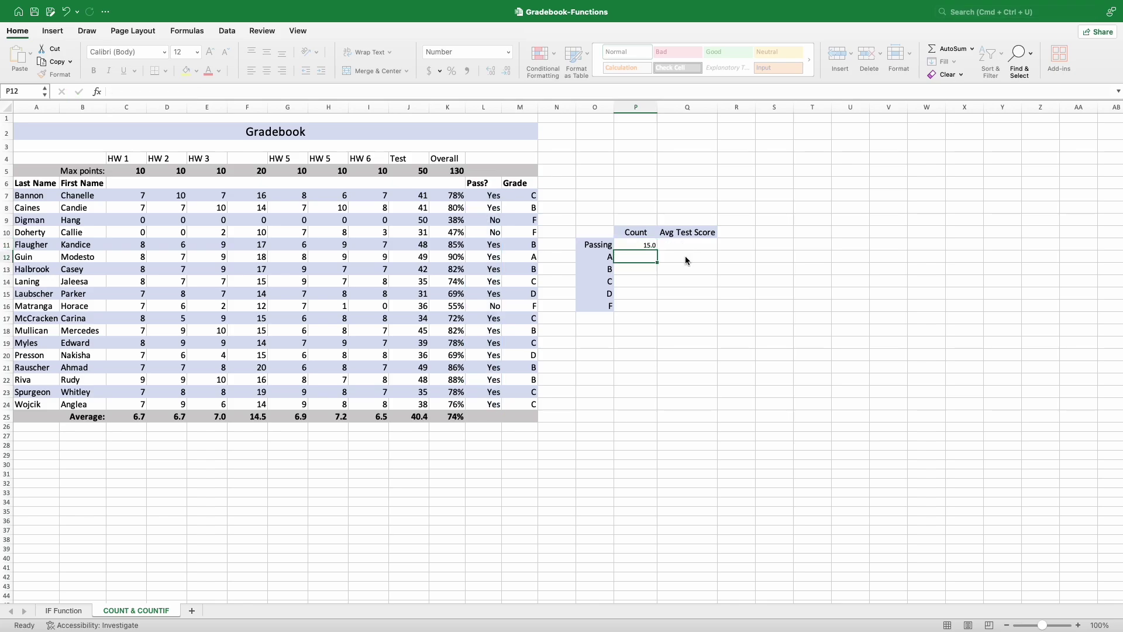
# - Format the passing count in P11 to show no decimal places
pyautogui.click(638, 245)
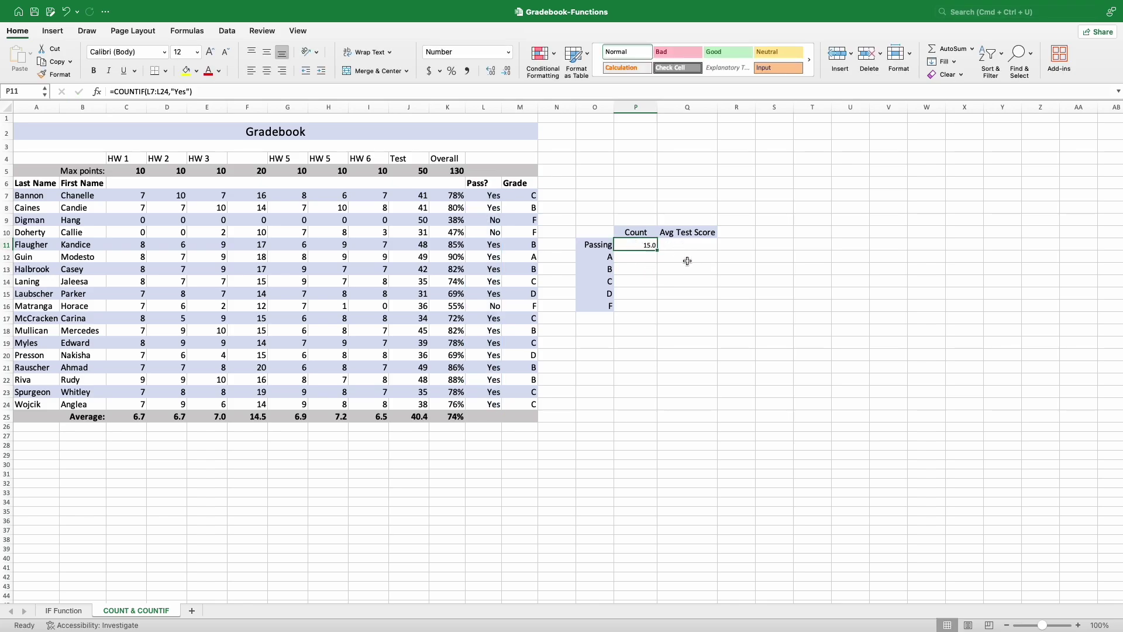
pyautogui.click(650, 260)
pyautogui.click(649, 245)
pyautogui.click(639, 260)
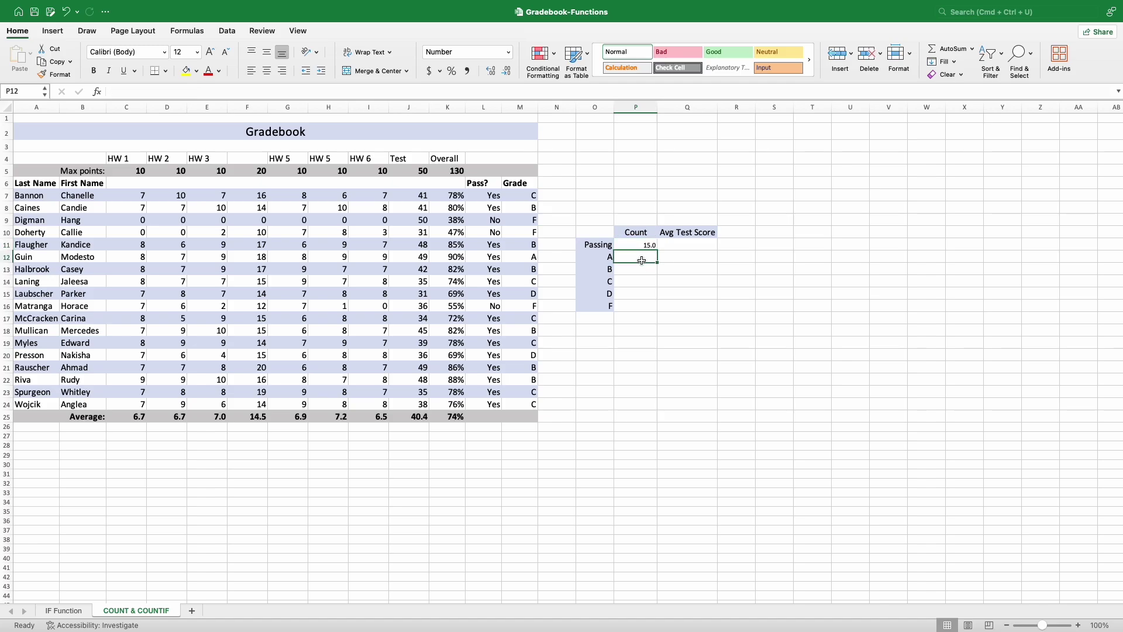
pyautogui.click(642, 248)
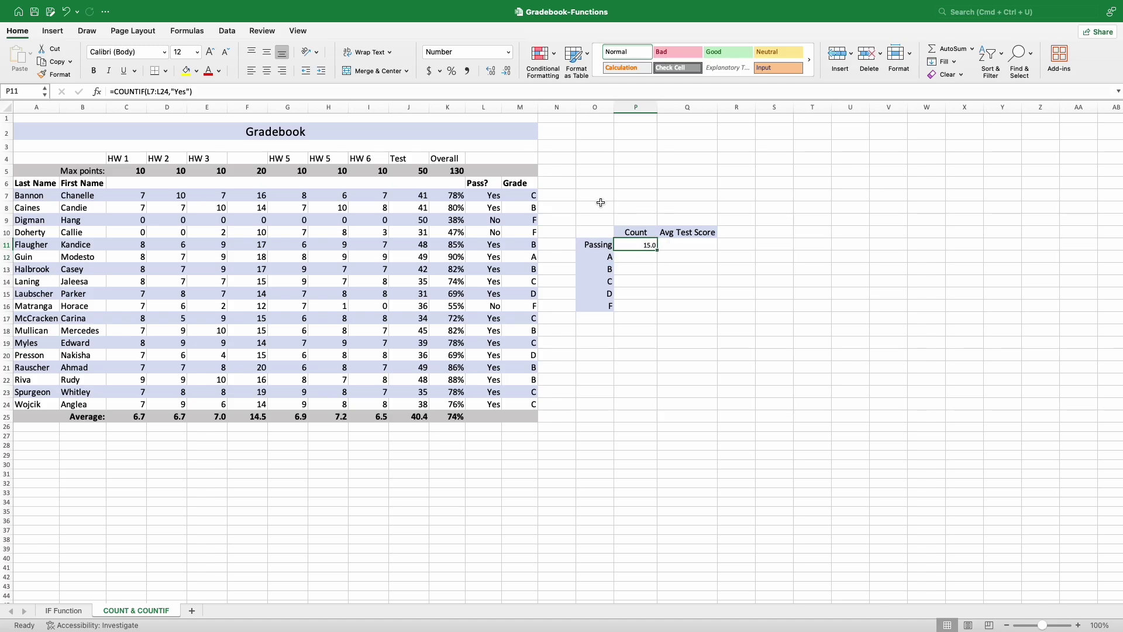
pyautogui.click(507, 72)
pyautogui.click(675, 246)
pyautogui.click(640, 259)
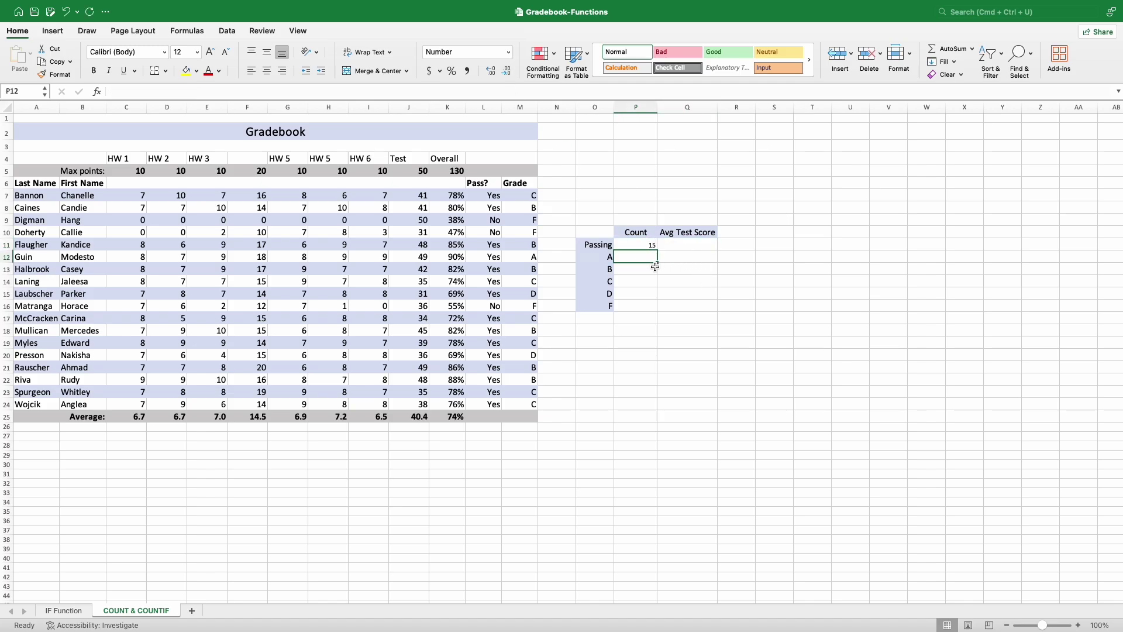
pyautogui.click(606, 258)
pyautogui.click(605, 269)
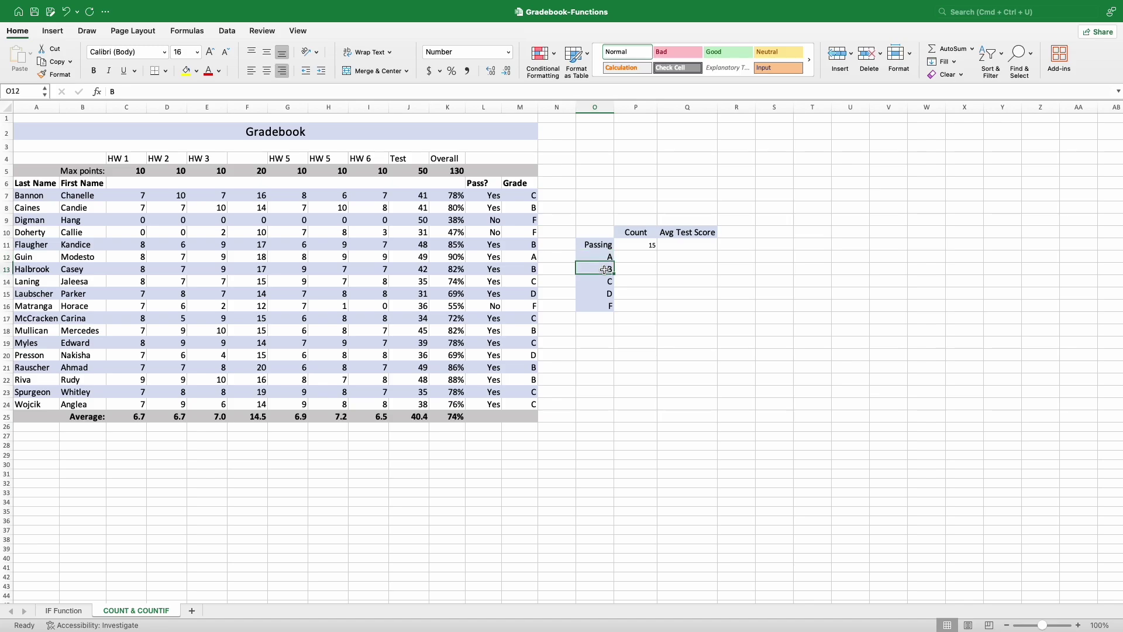
pyautogui.click(605, 282)
pyautogui.click(604, 294)
pyautogui.click(604, 305)
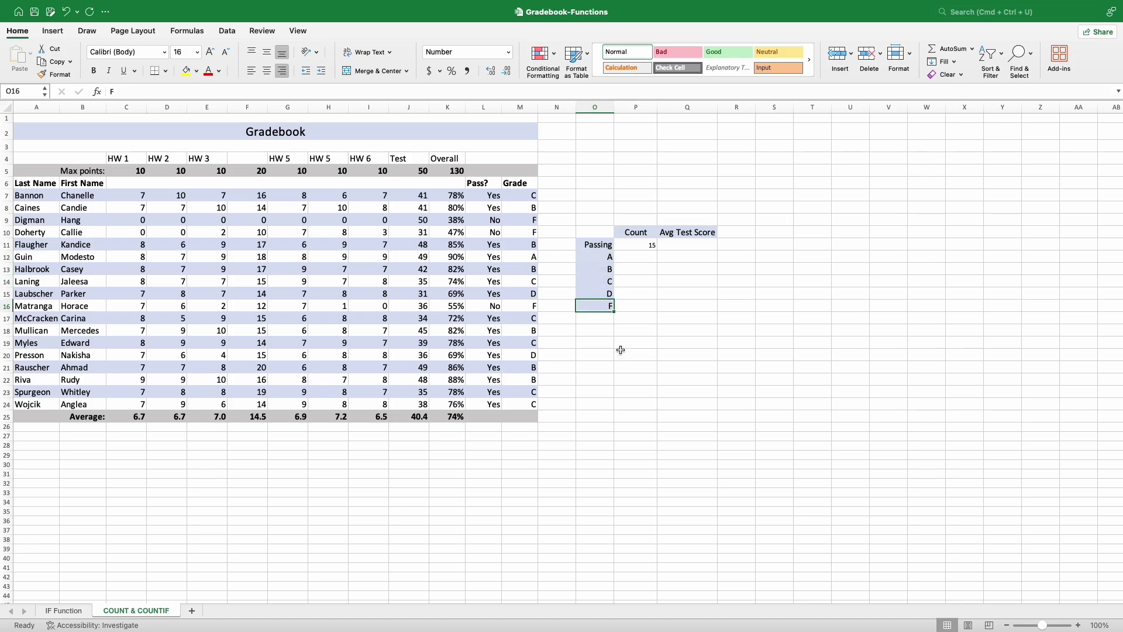
# - Enter a COUNTIF formula in P12 that counts the entries in M7:M24 of the Grade column matching the grade in O12
pyautogui.click(644, 258)
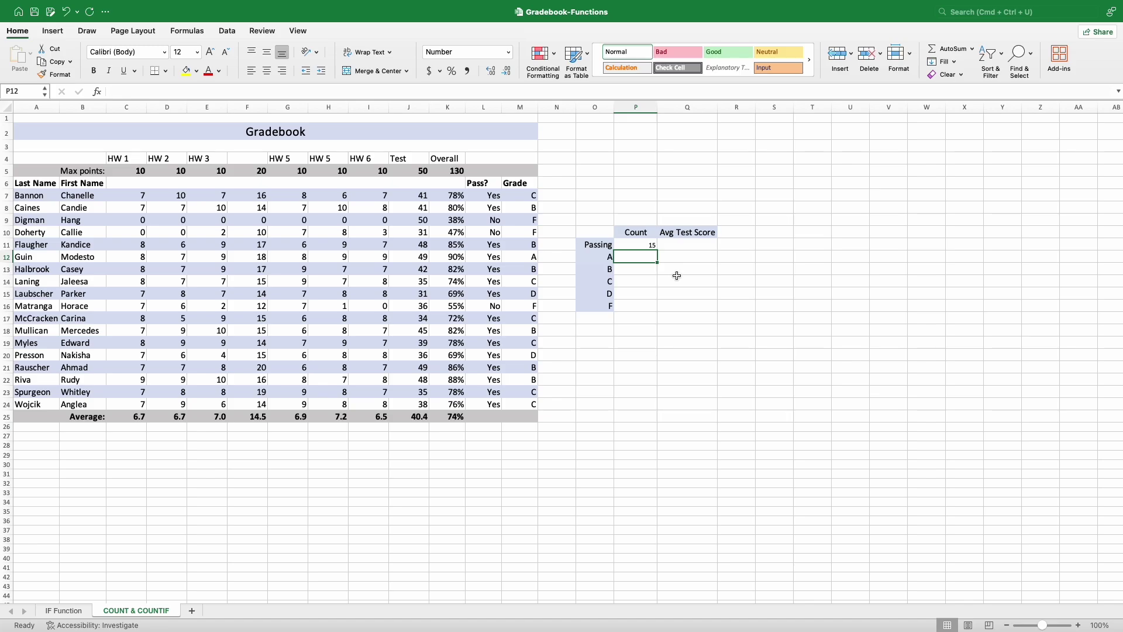
pyautogui.write('=COUNTI')
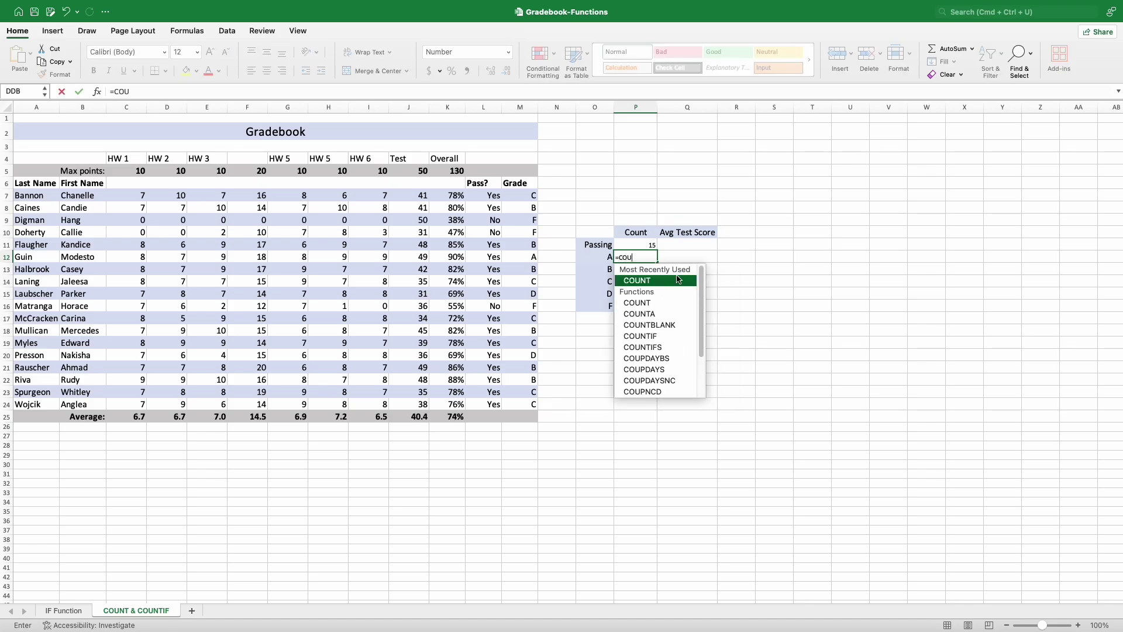
pyautogui.press('Tab')
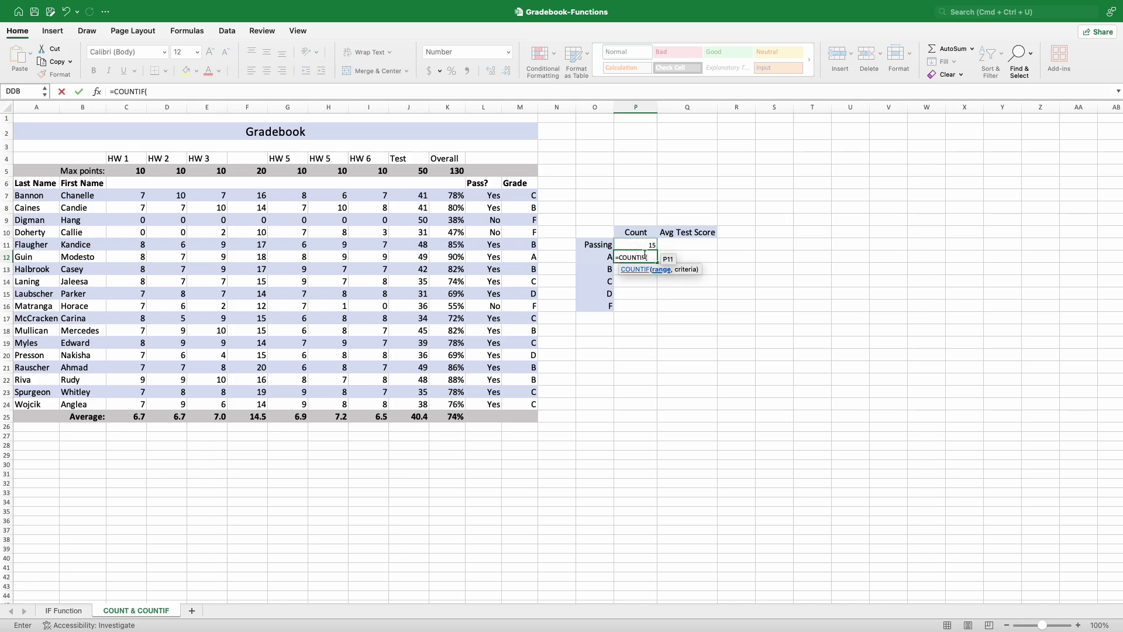
pyautogui.moveTo(533, 195); pyautogui.dragTo(534, 403)
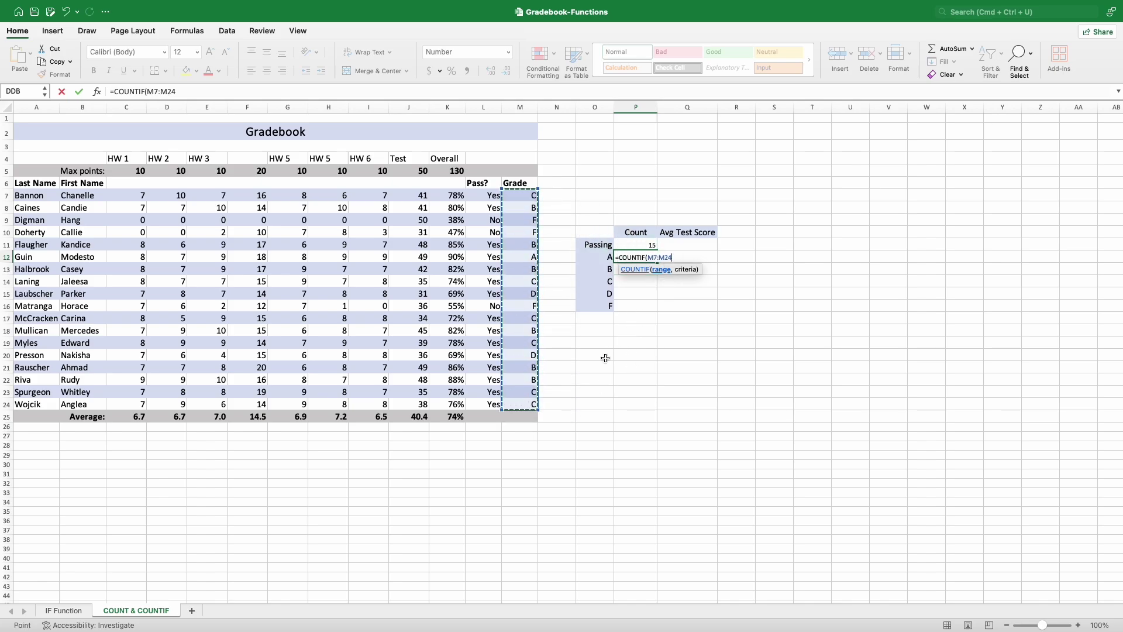
pyautogui.write(',')
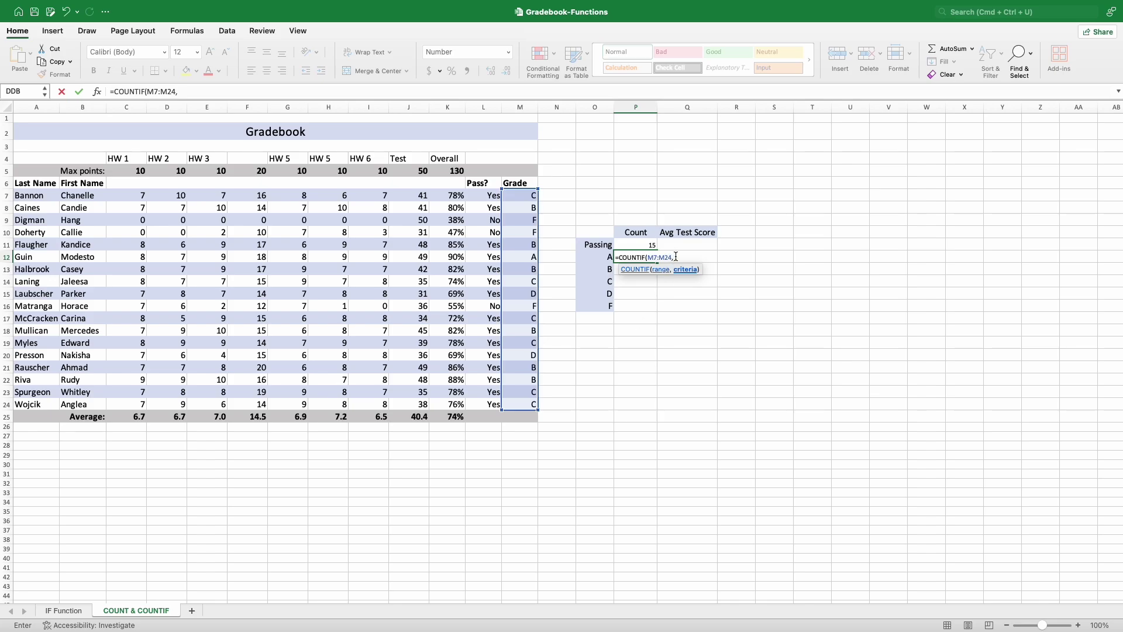
pyautogui.click(607, 258)
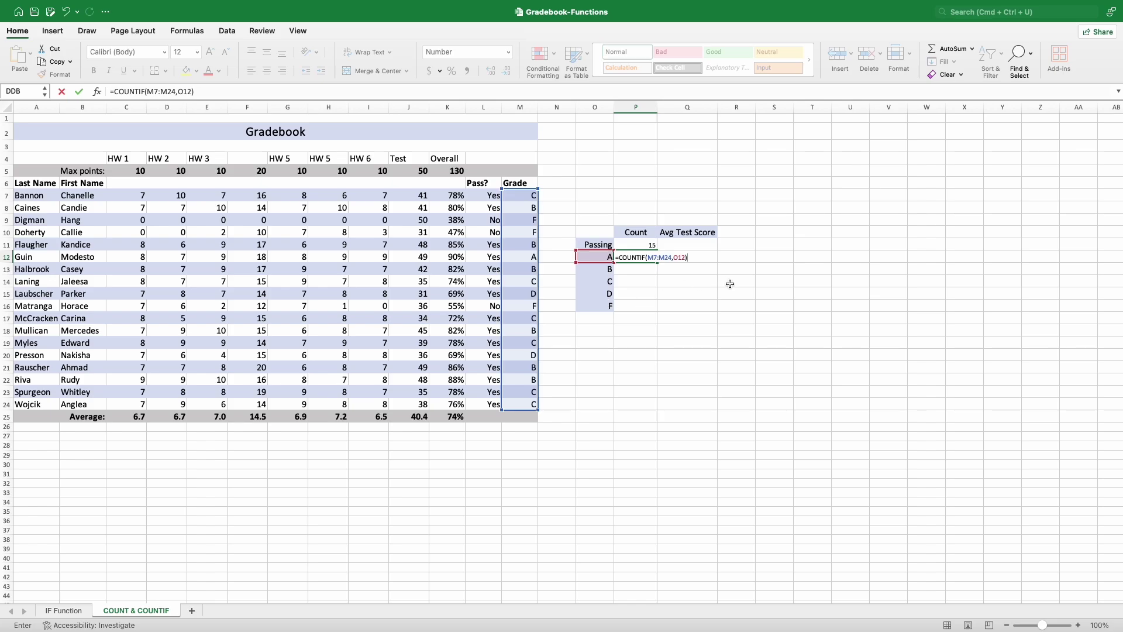
pyautogui.write(')')
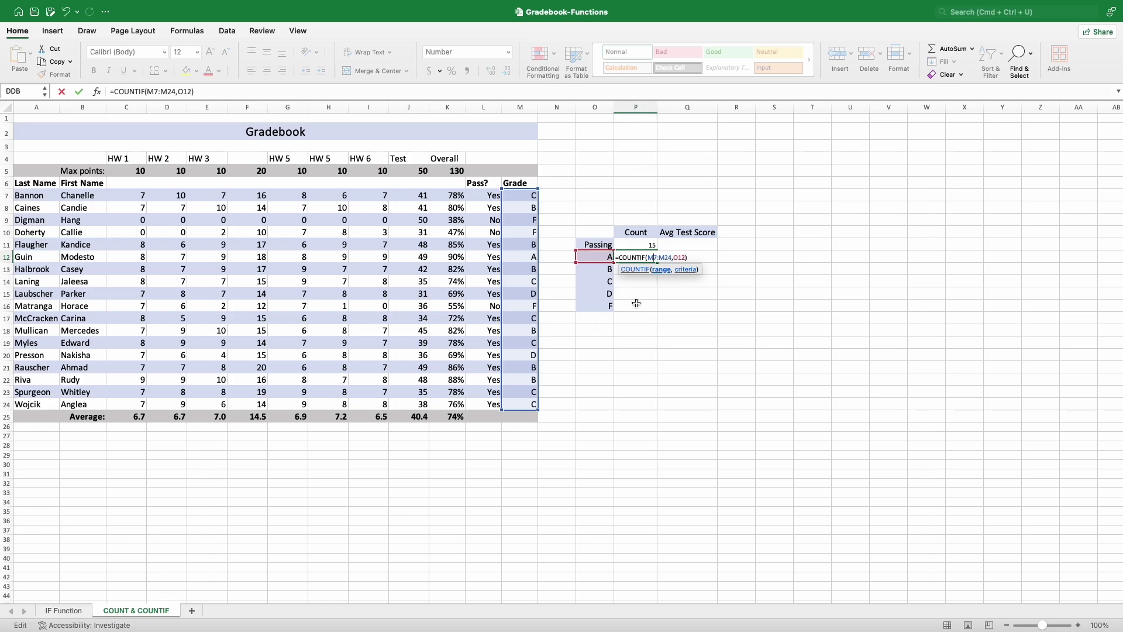
# - Make the range in the P12 COUNTIF formula absolute as $M$7:$M$24, keeping O12 relative, and commit the formula
pyautogui.press('F4')
pyautogui.doubleClick(675, 257)
pyautogui.press('F4')
pyautogui.press('Right')
pyautogui.press('Right')
pyautogui.press('Right')
pyautogui.press('Right')
pyautogui.press('Right')
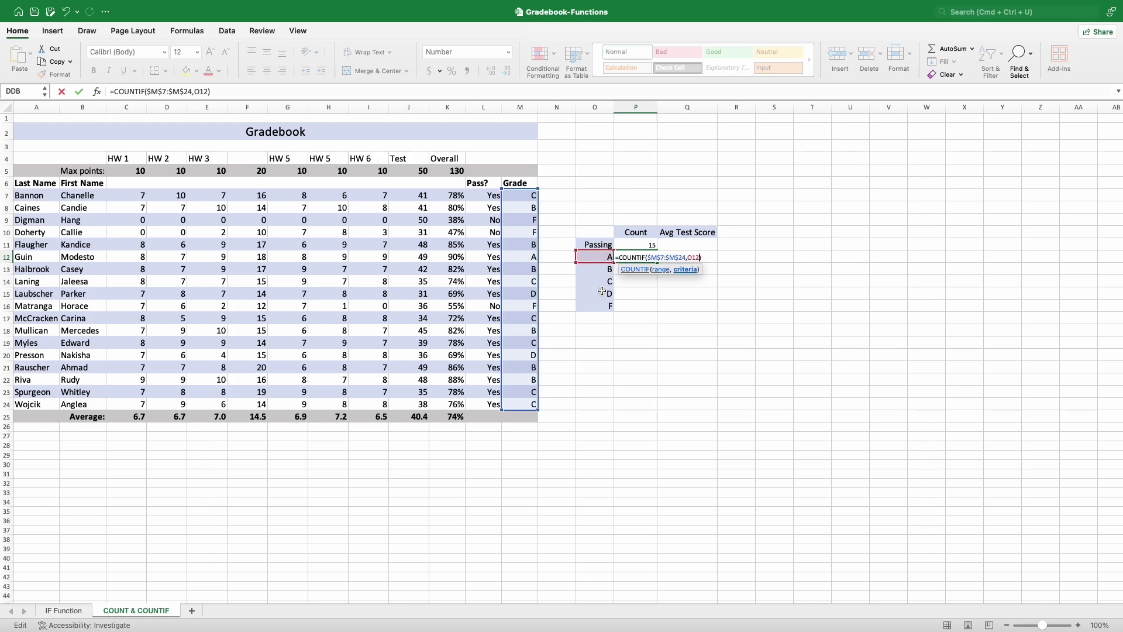
pyautogui.click(704, 257)
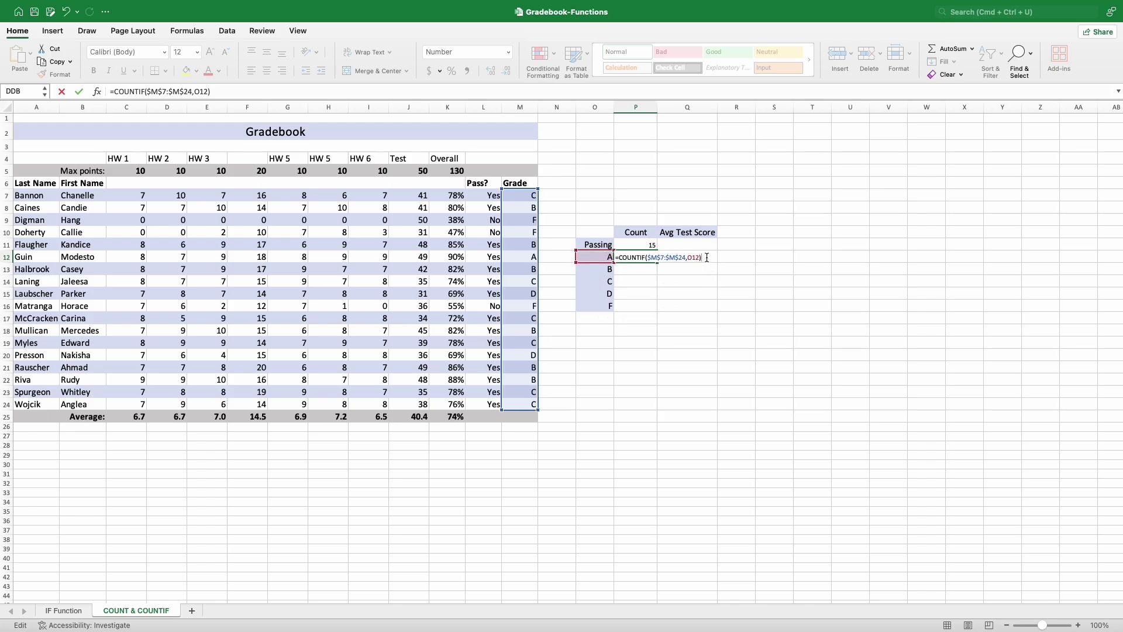
pyautogui.click(79, 92)
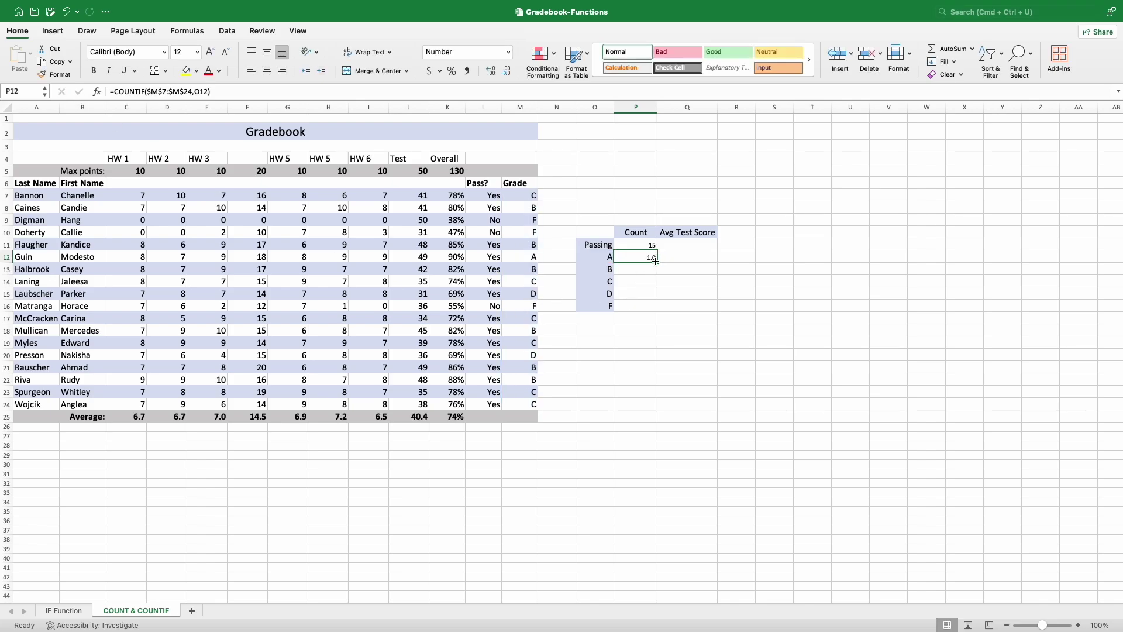
# - Fill the P12 formula down to P16 and format the grade counts in P12:P16 to show no decimal places
pyautogui.moveTo(655, 261); pyautogui.dragTo(656, 309)
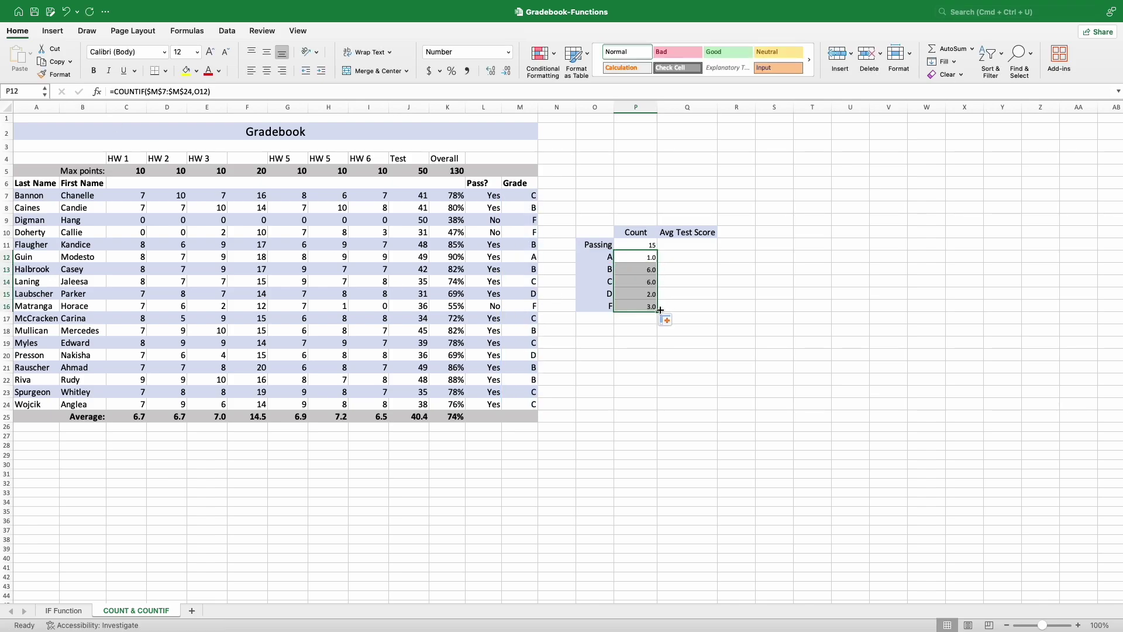
pyautogui.click(674, 279)
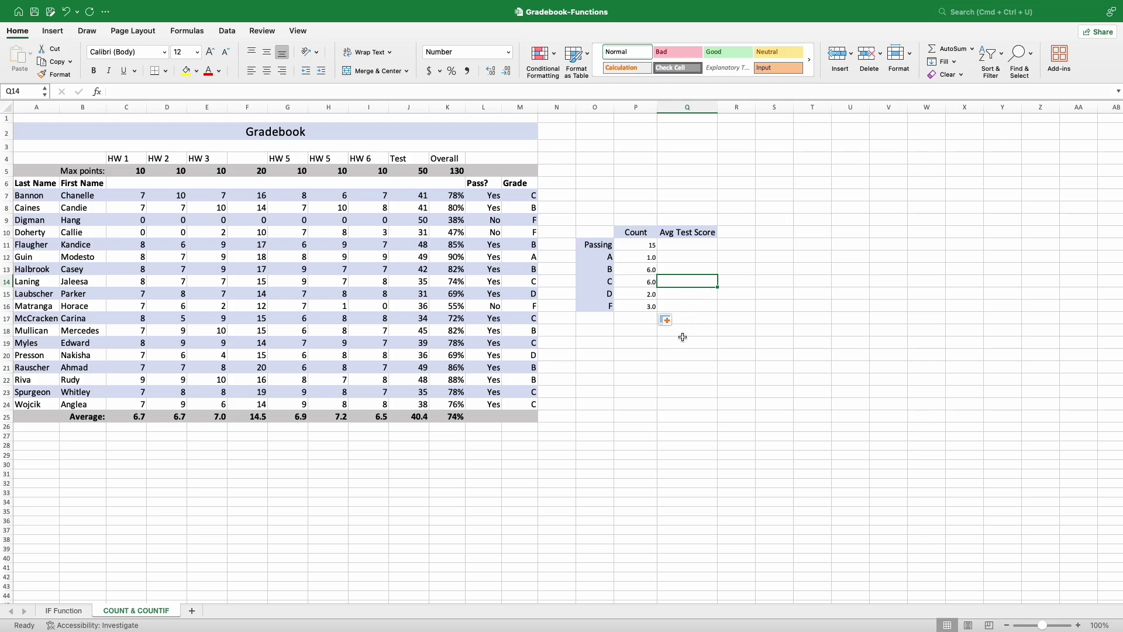
pyautogui.moveTo(644, 306); pyautogui.dragTo(648, 259)
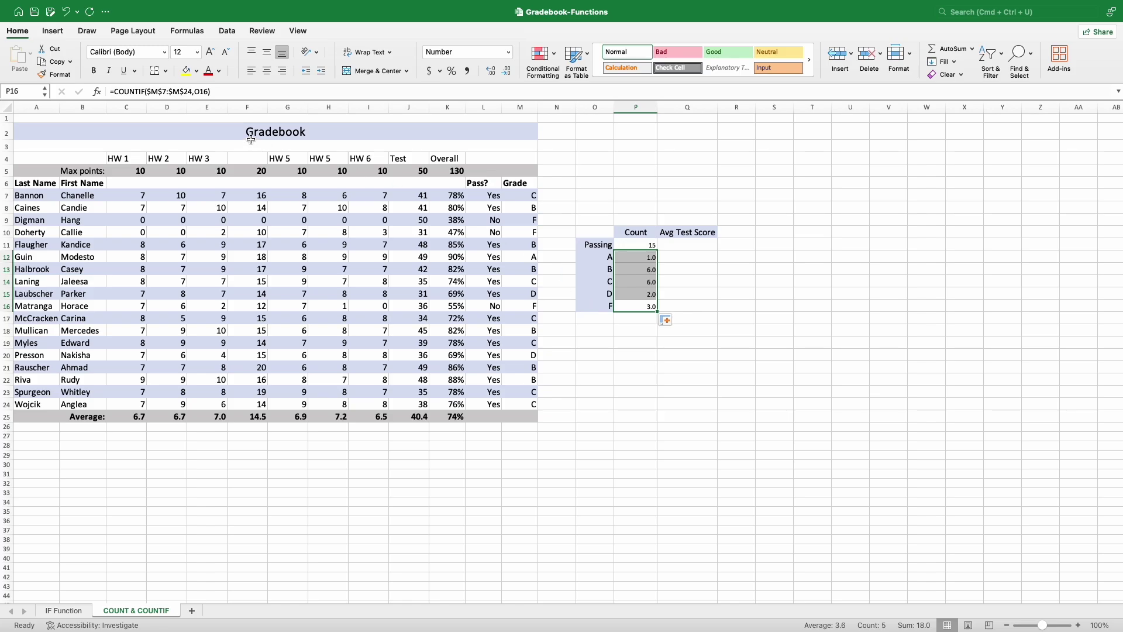
pyautogui.click(506, 70)
pyautogui.click(687, 294)
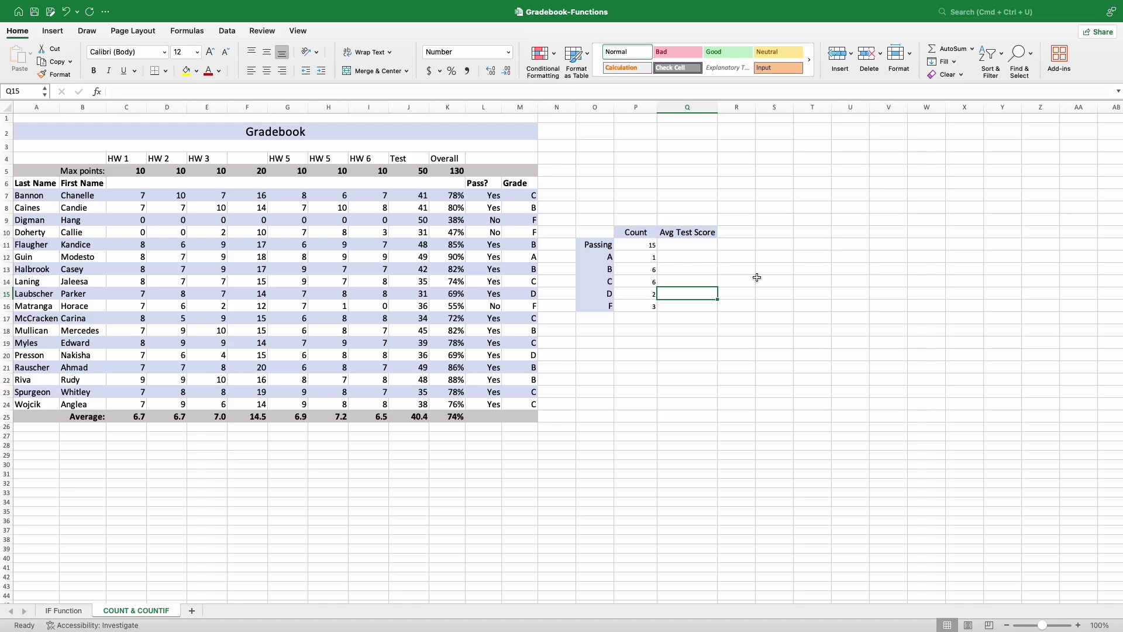
# - Examine the counts in the summary table and the Test and Pass? columns needed for the average test score
pyautogui.moveTo(638, 256); pyautogui.dragTo(603, 258)
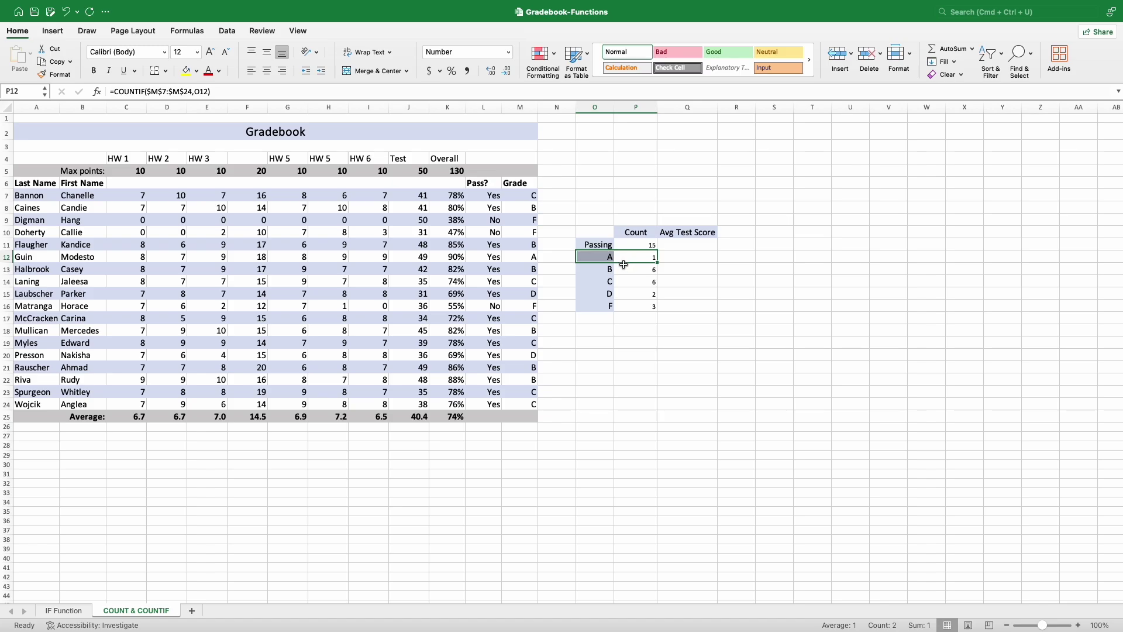
pyautogui.click(696, 246)
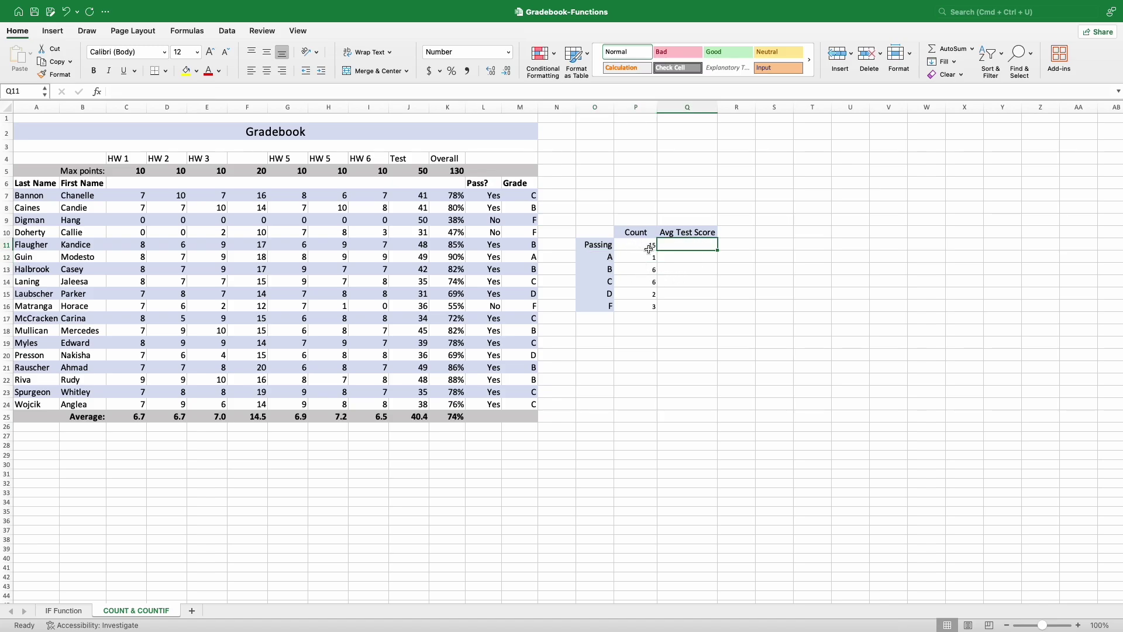
pyautogui.moveTo(650, 249); pyautogui.dragTo(595, 233)
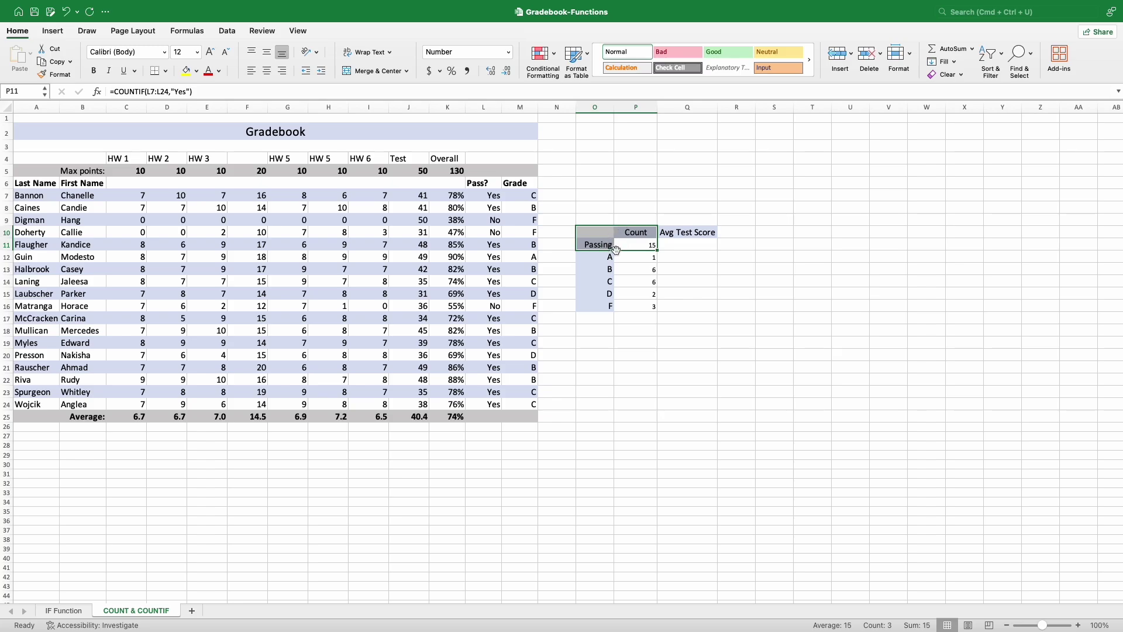
pyautogui.moveTo(636, 258); pyautogui.dragTo(589, 307)
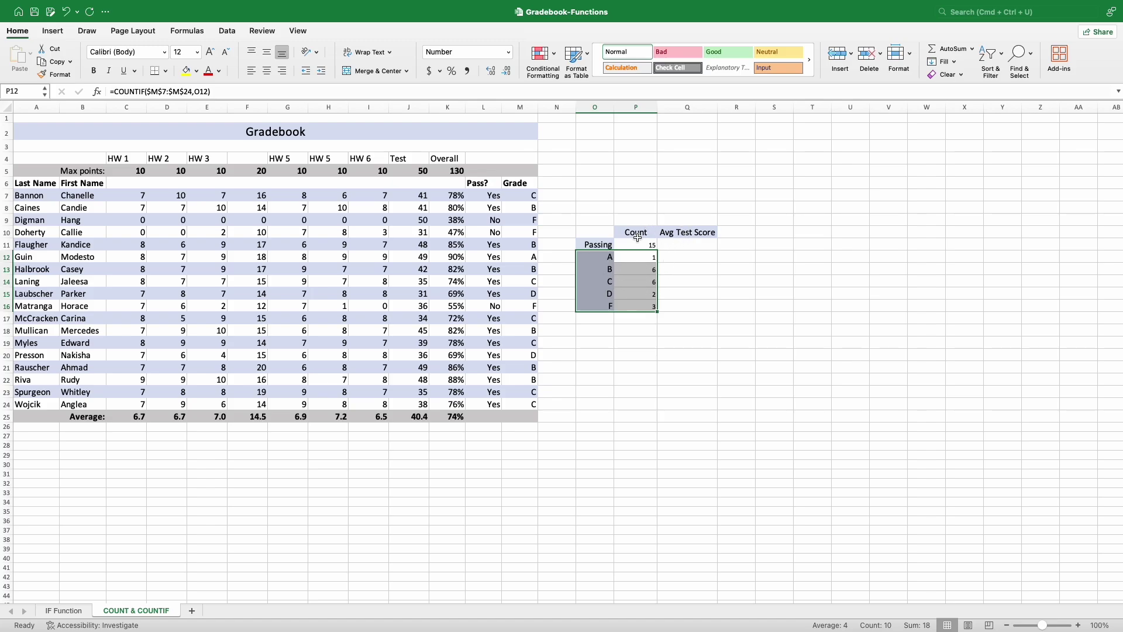
pyautogui.click(678, 251)
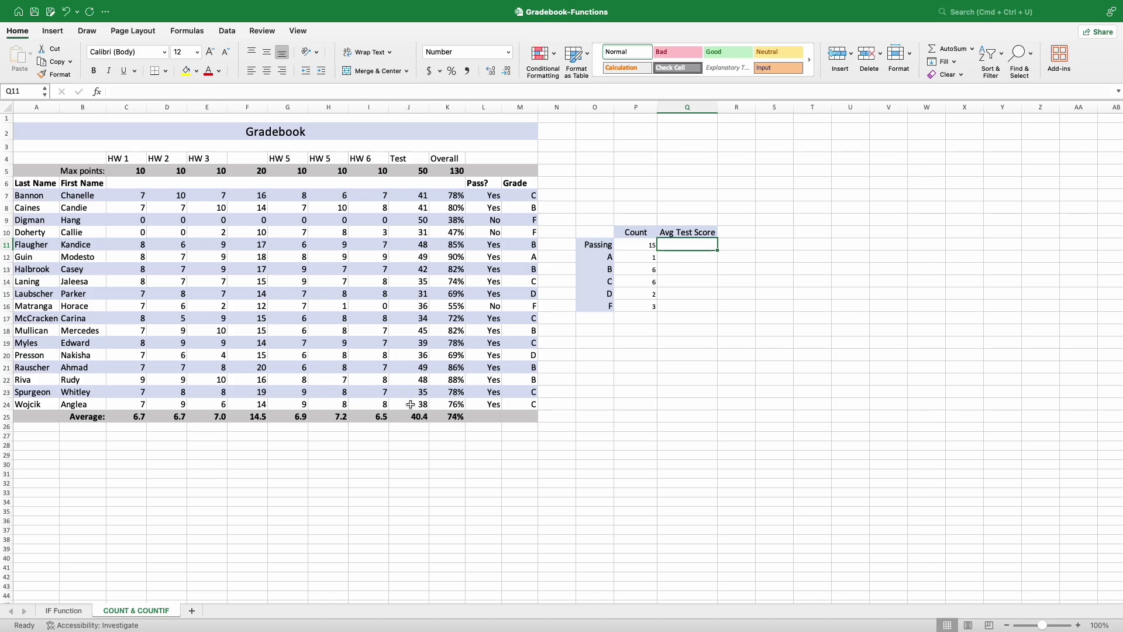
pyautogui.moveTo(410, 403); pyautogui.dragTo(414, 196)
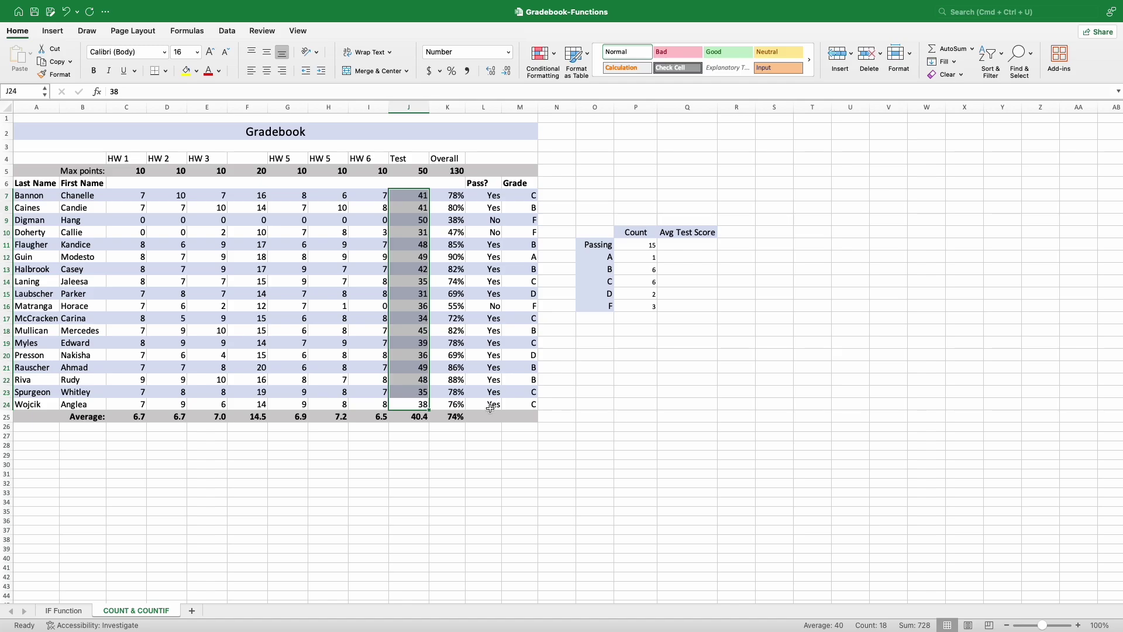
pyautogui.moveTo(490, 415); pyautogui.dragTo(485, 186)
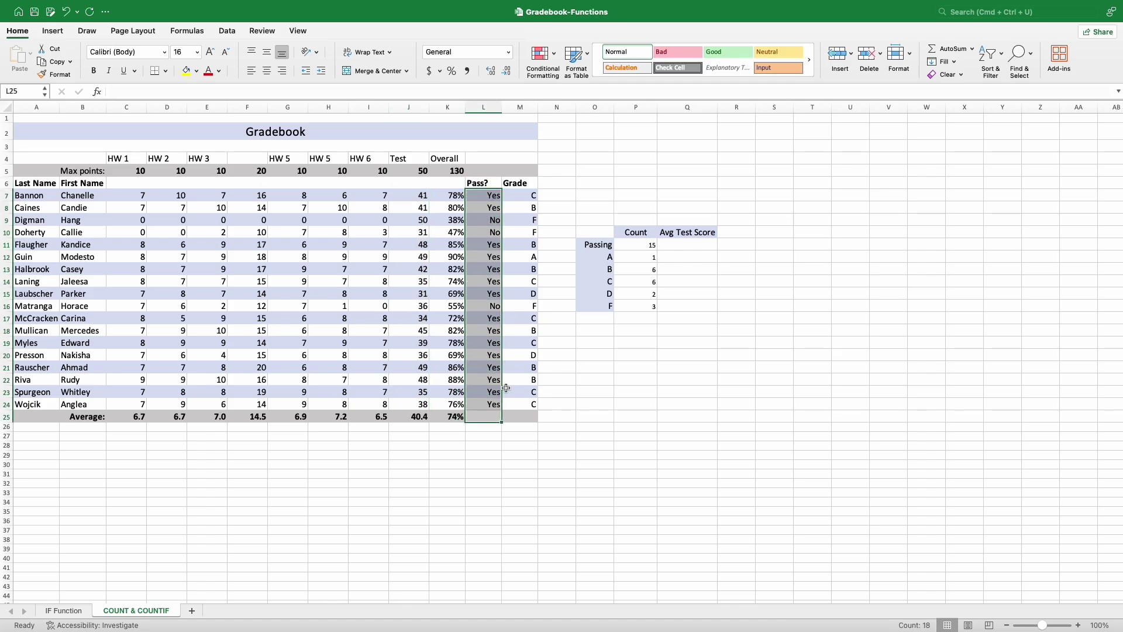
pyautogui.click(496, 405)
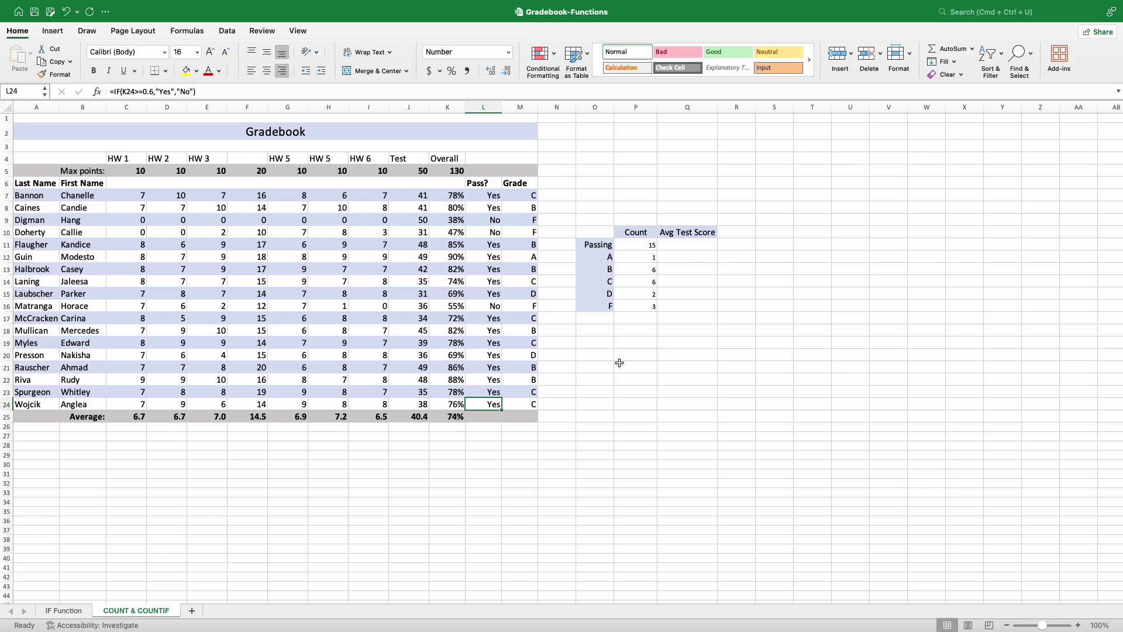
# - Begin an AVERAGEIF formula in Q11 with L7:L24 of the Pass? column as the range and "Yes" as the criterion
pyautogui.click(695, 241)
pyautogui.write('=A')
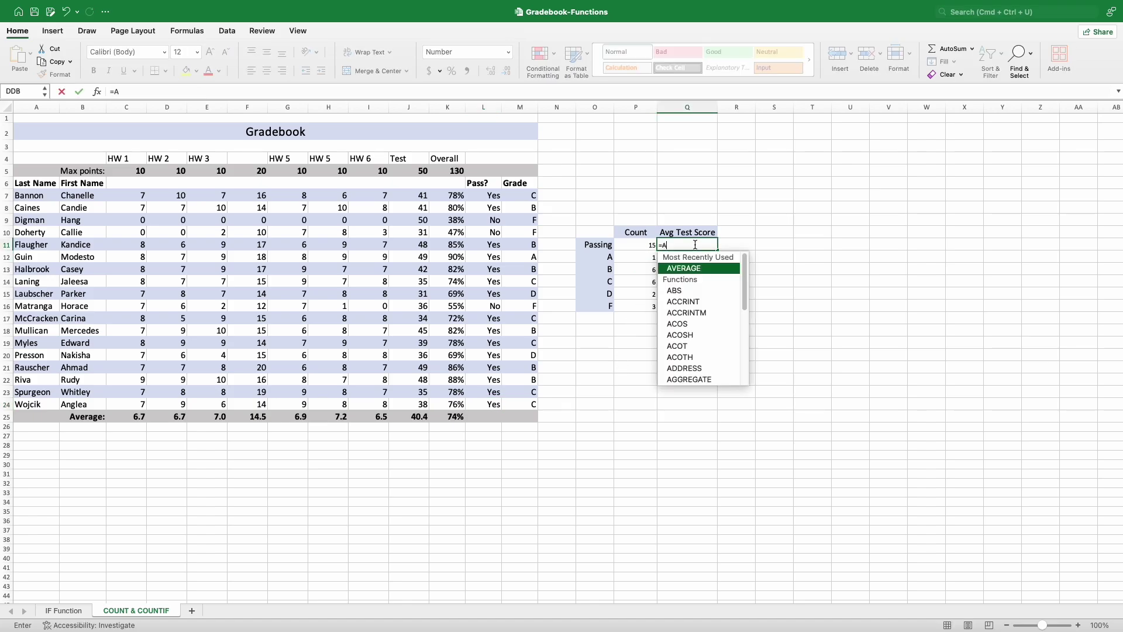
pyautogui.write('VERAGEIF')
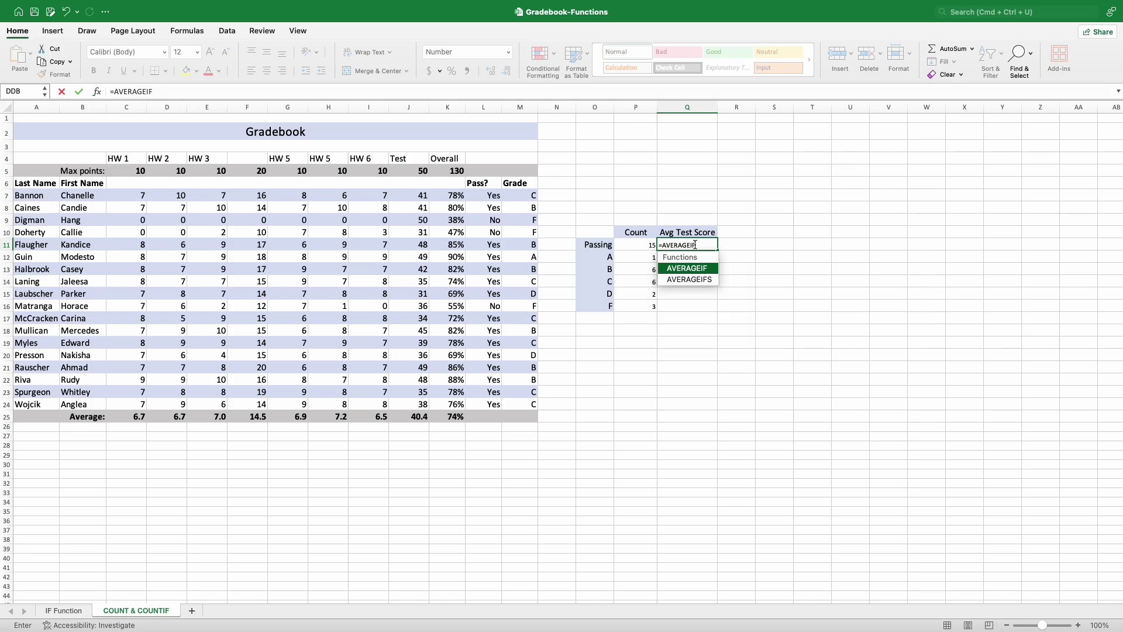
pyautogui.write('(')
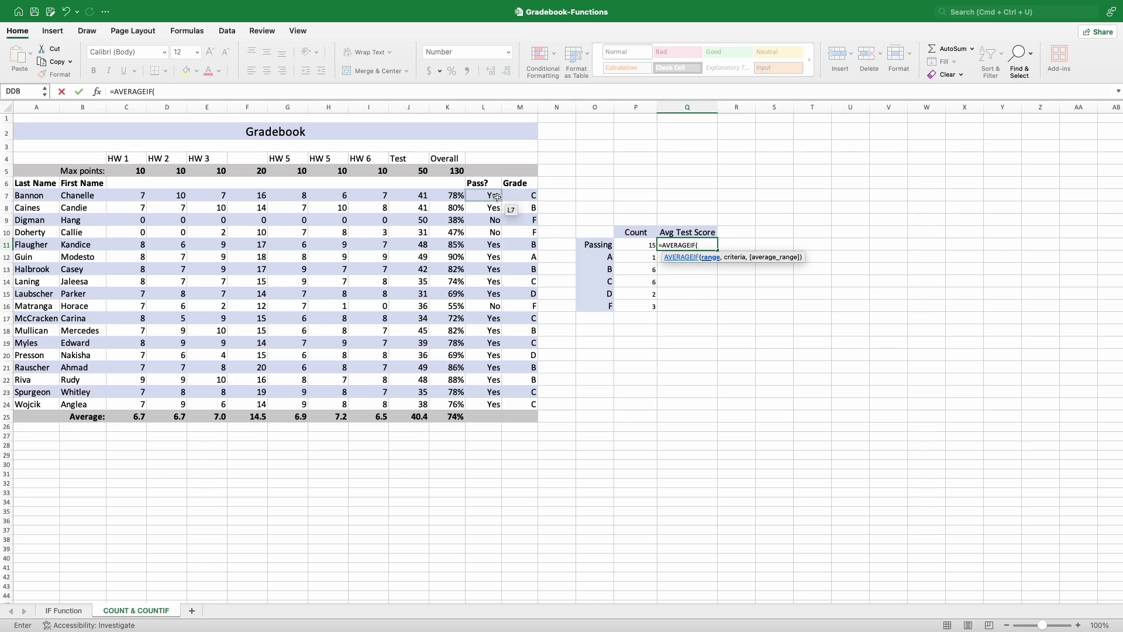
pyautogui.moveTo(497, 196); pyautogui.dragTo(495, 406)
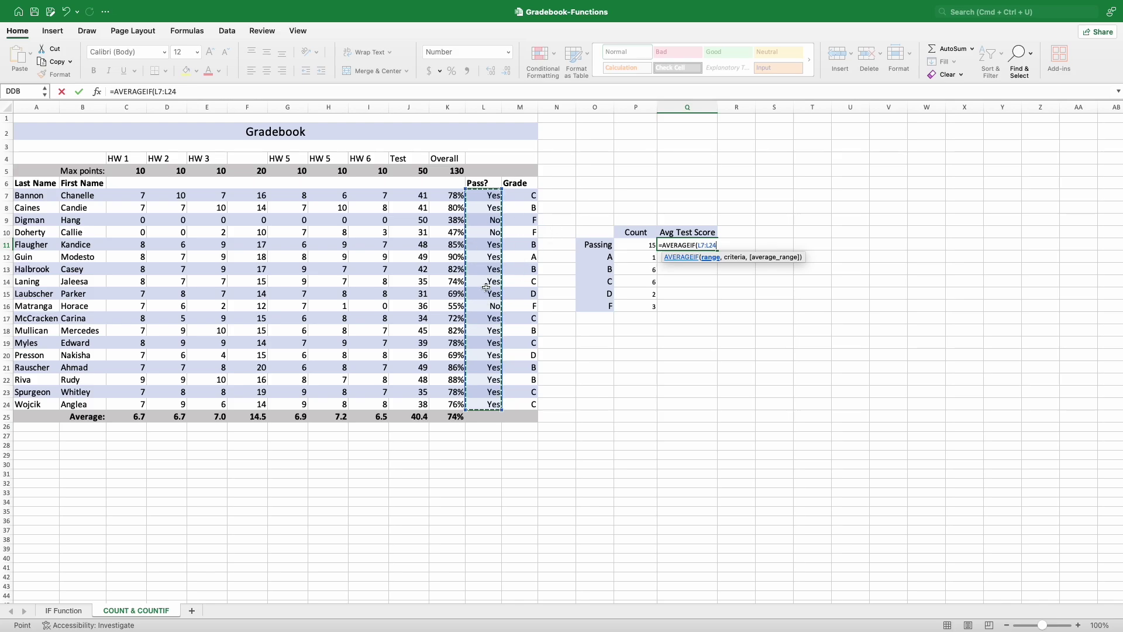
pyautogui.write(',"Yes')
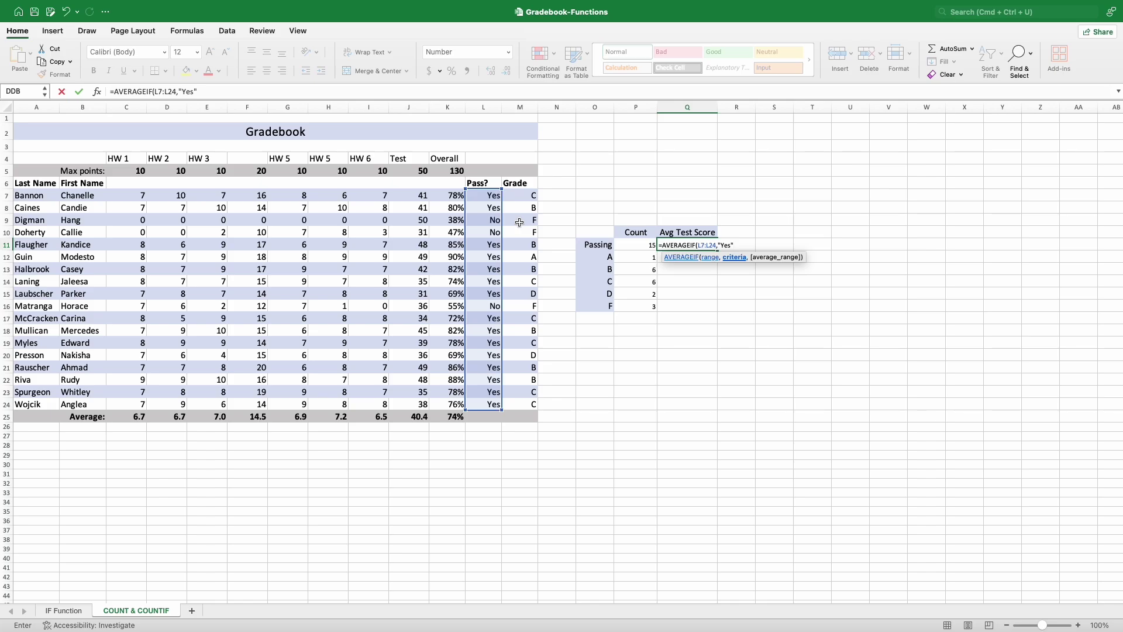
# - Complete the Q11 AVERAGEIF formula with the test scores in J7:J24 as the average range, check its arguments and commit it
pyautogui.write(')')
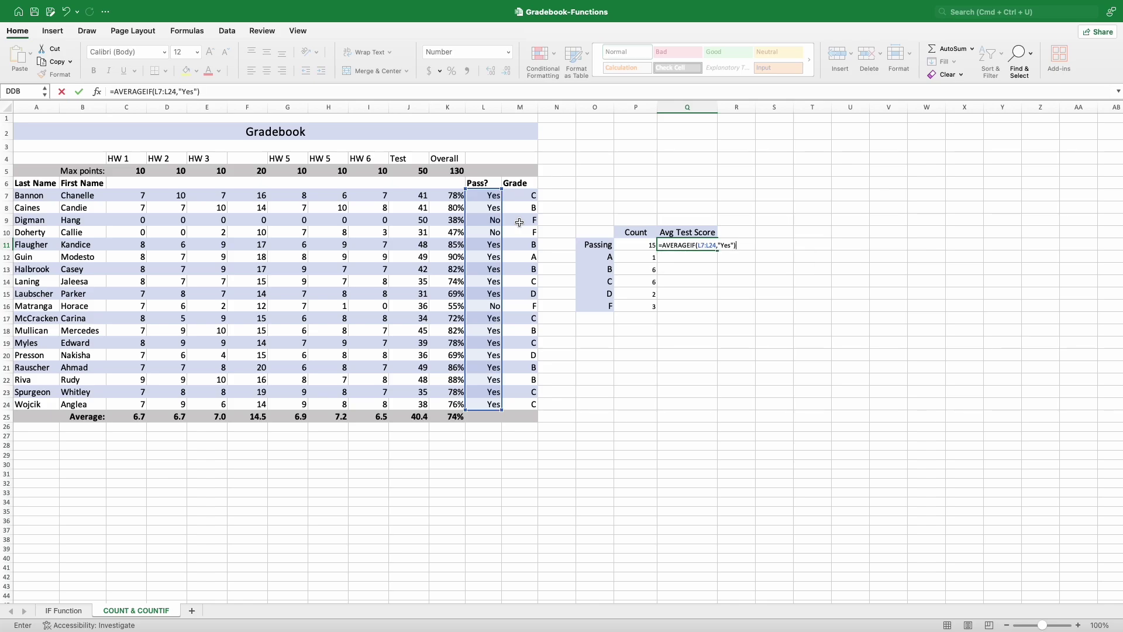
pyautogui.press('BackSpace')
pyautogui.write(',')
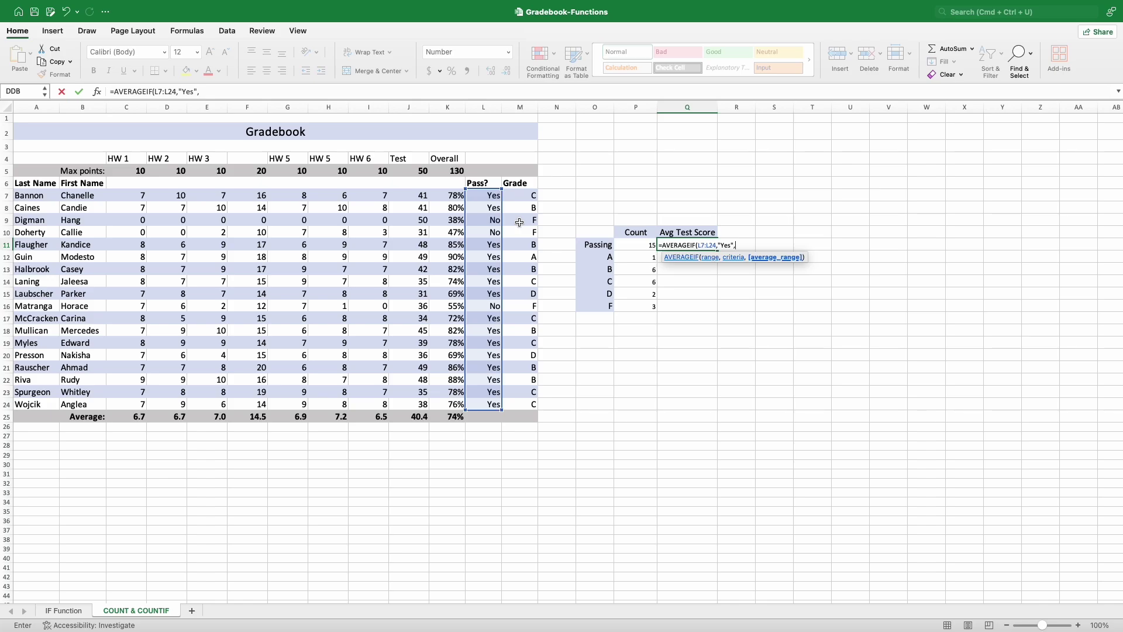
pyautogui.click(420, 196)
pyautogui.moveTo(420, 196); pyautogui.dragTo(419, 404)
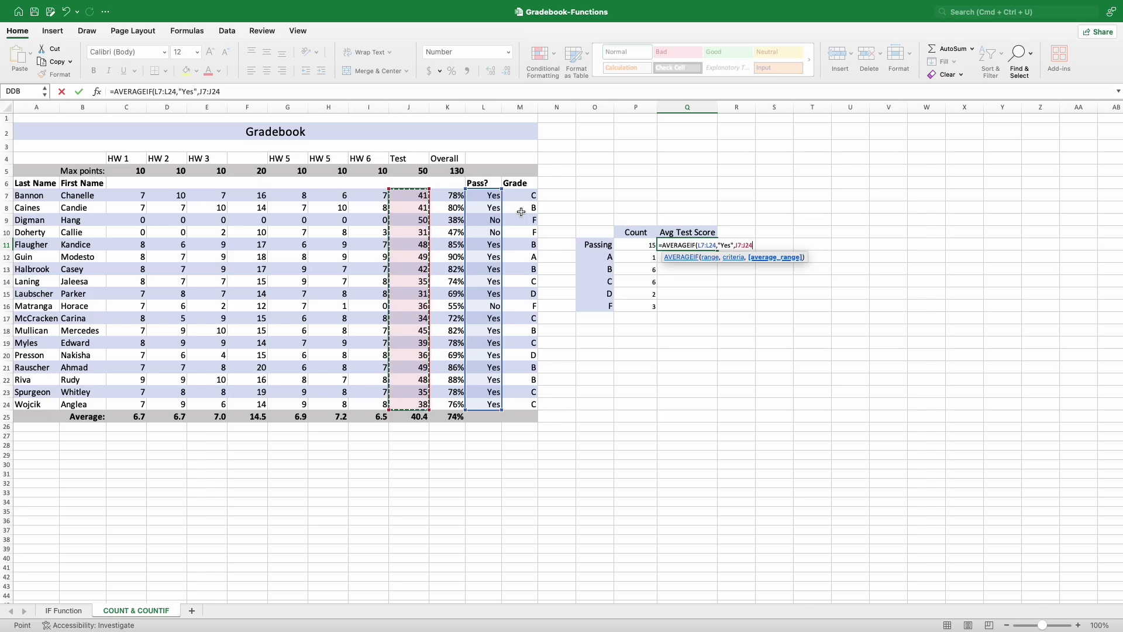
pyautogui.write(')')
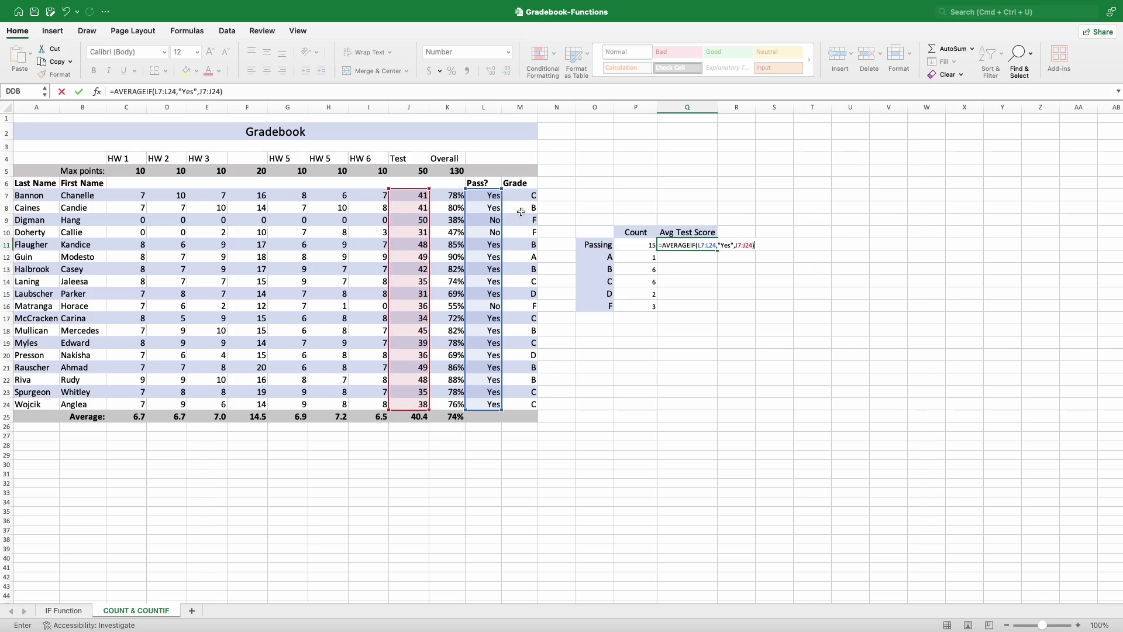
pyautogui.click(707, 245)
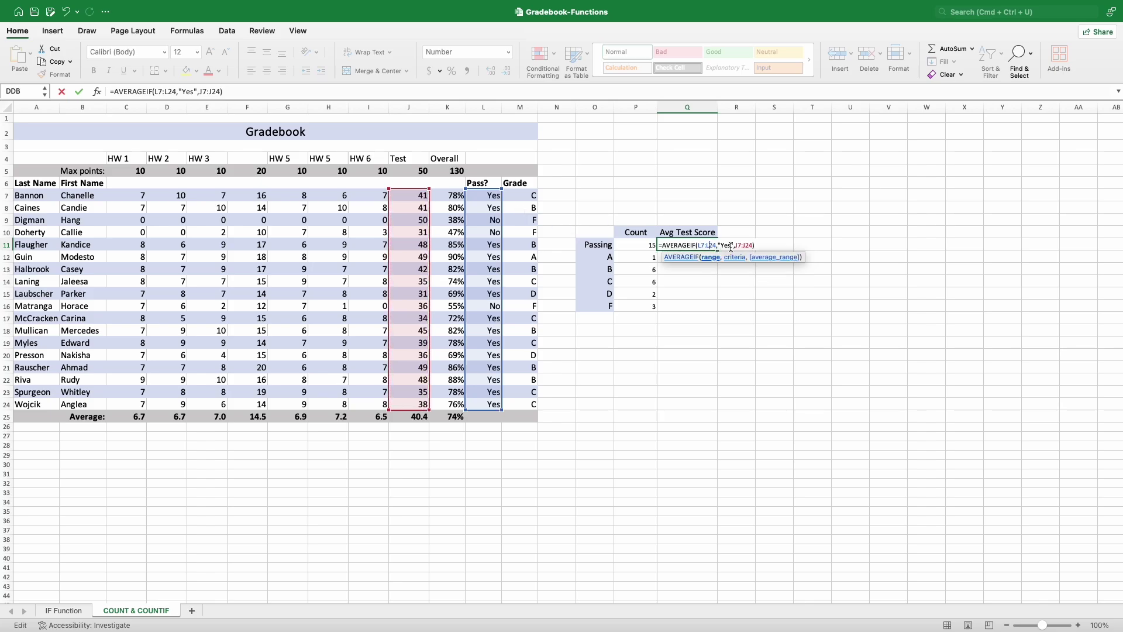
pyautogui.click(729, 245)
pyautogui.click(746, 245)
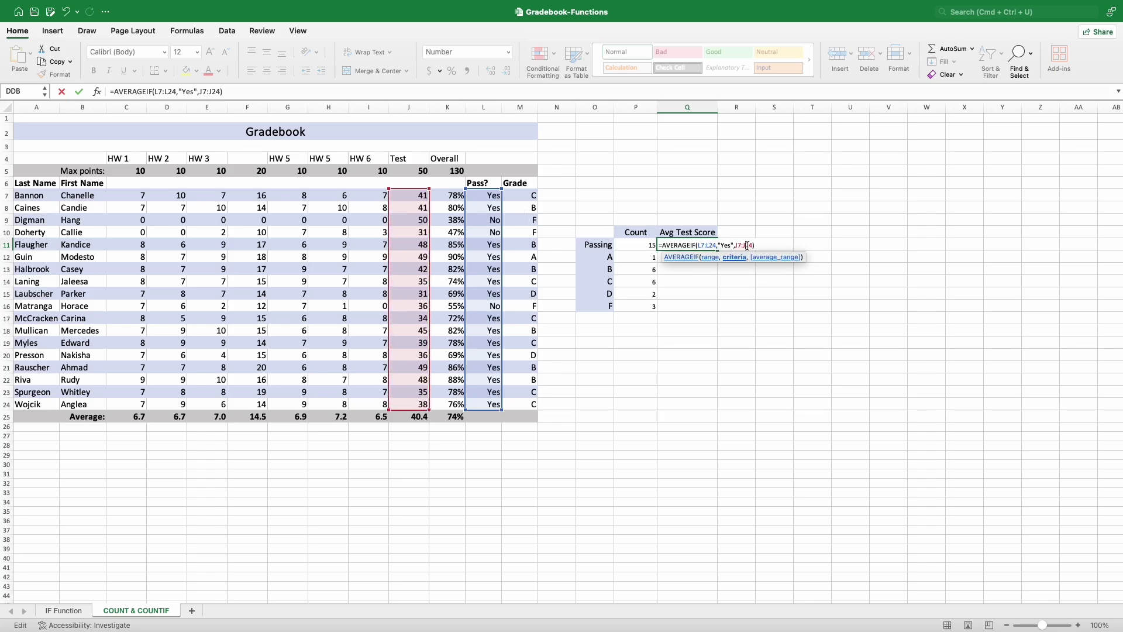
pyautogui.click(79, 91)
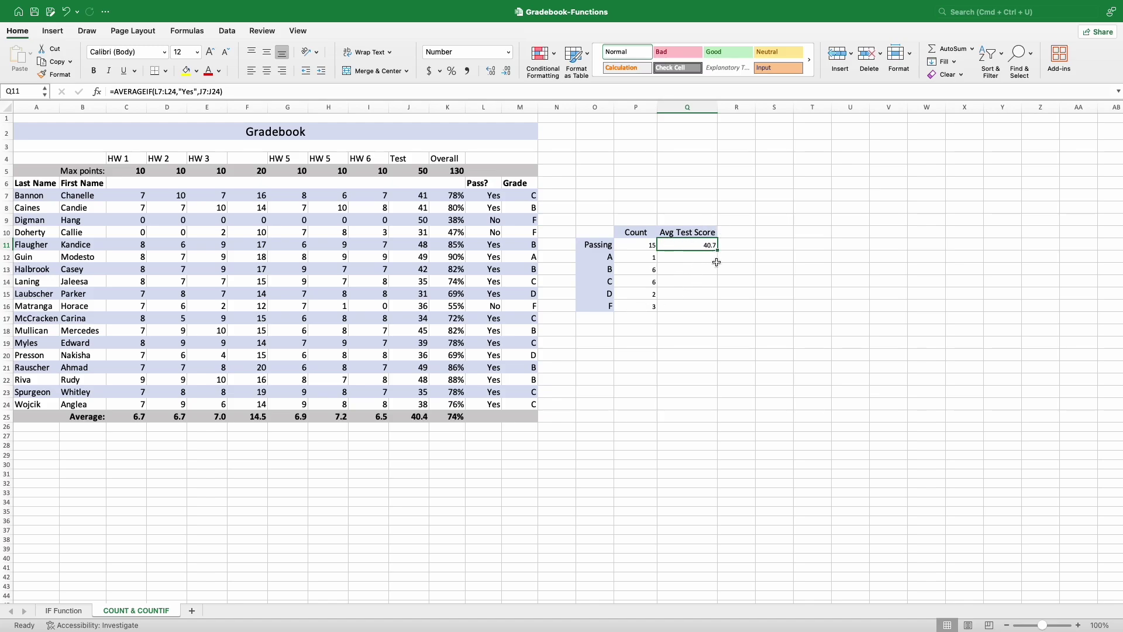
# - Review the grade rows of the summary table and the criterion and average range of the AVERAGEIF formula in Q11
pyautogui.click(693, 255)
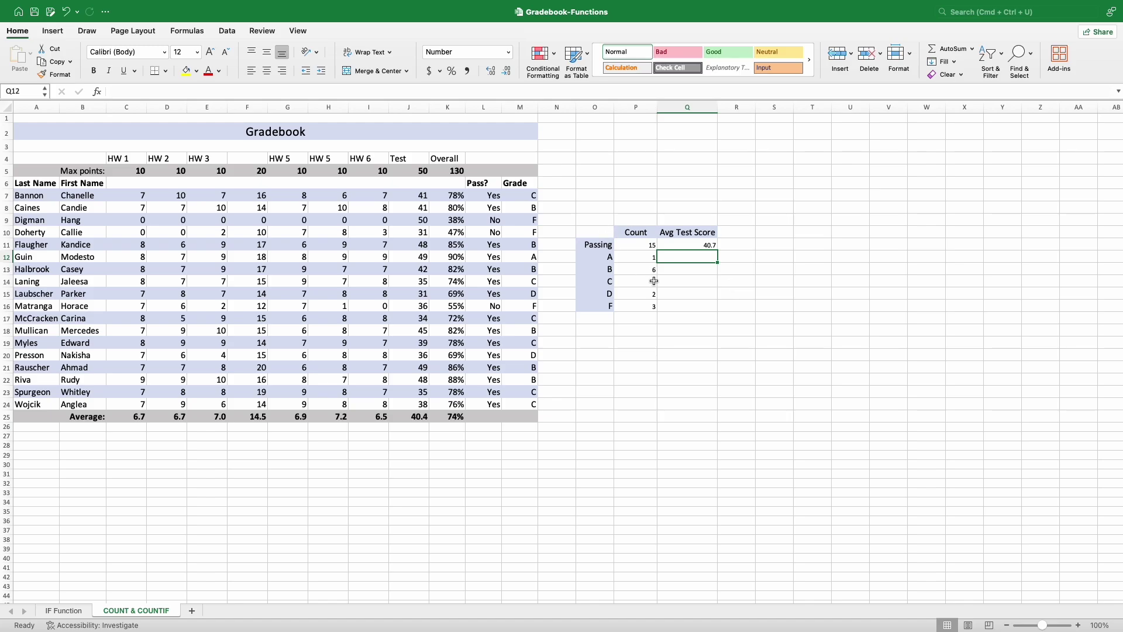
pyautogui.click(643, 256)
pyautogui.click(654, 272)
pyautogui.click(645, 281)
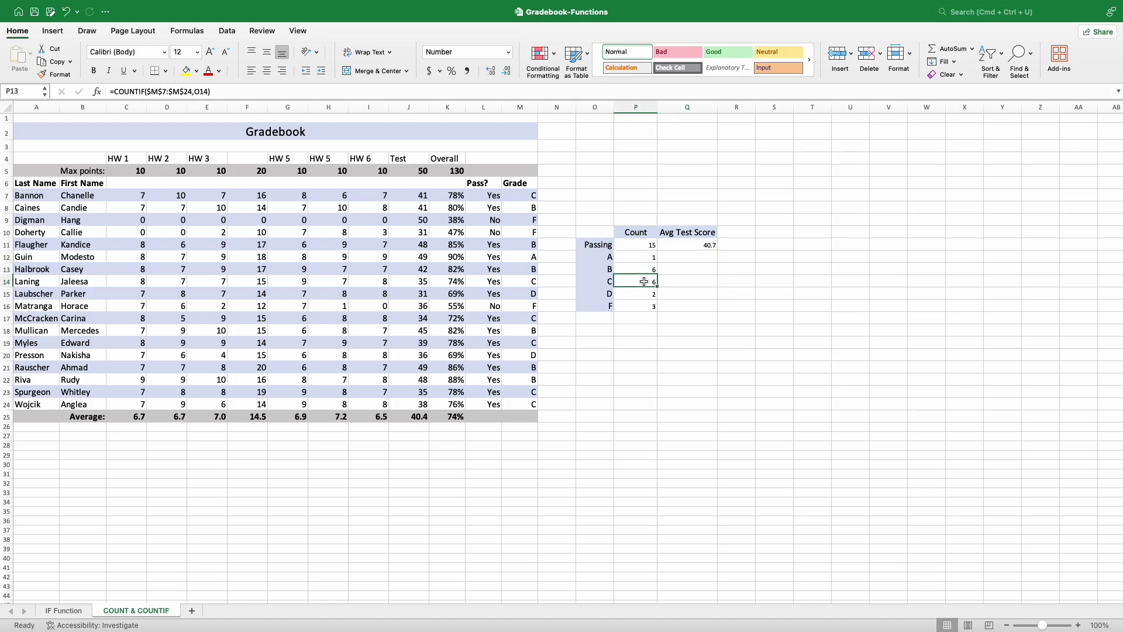
pyautogui.click(700, 261)
pyautogui.click(702, 270)
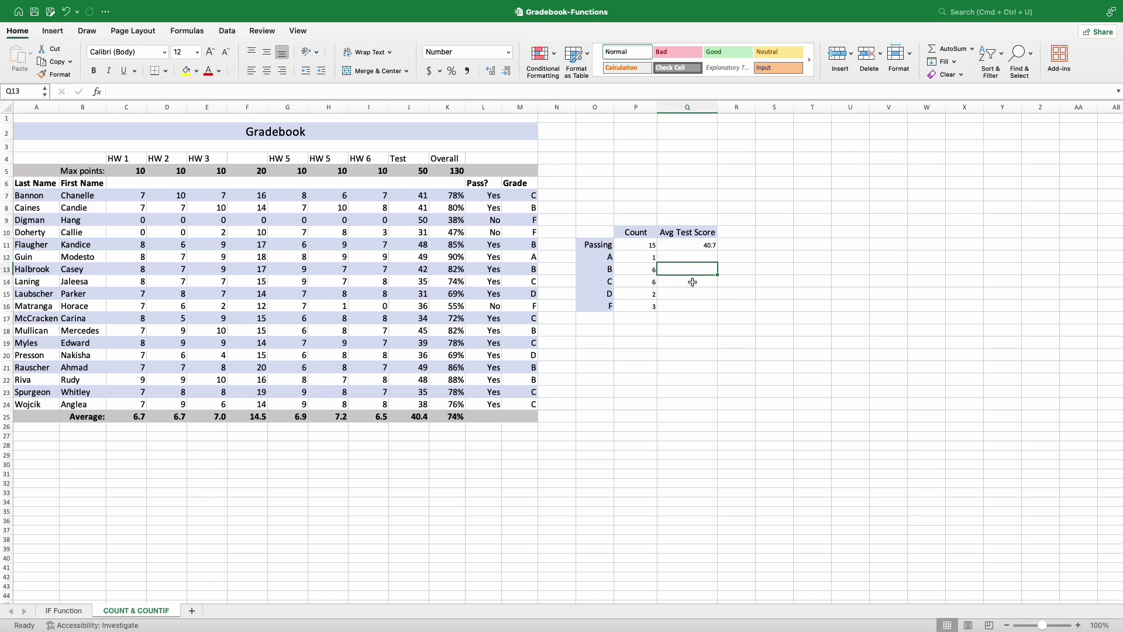
pyautogui.click(696, 245)
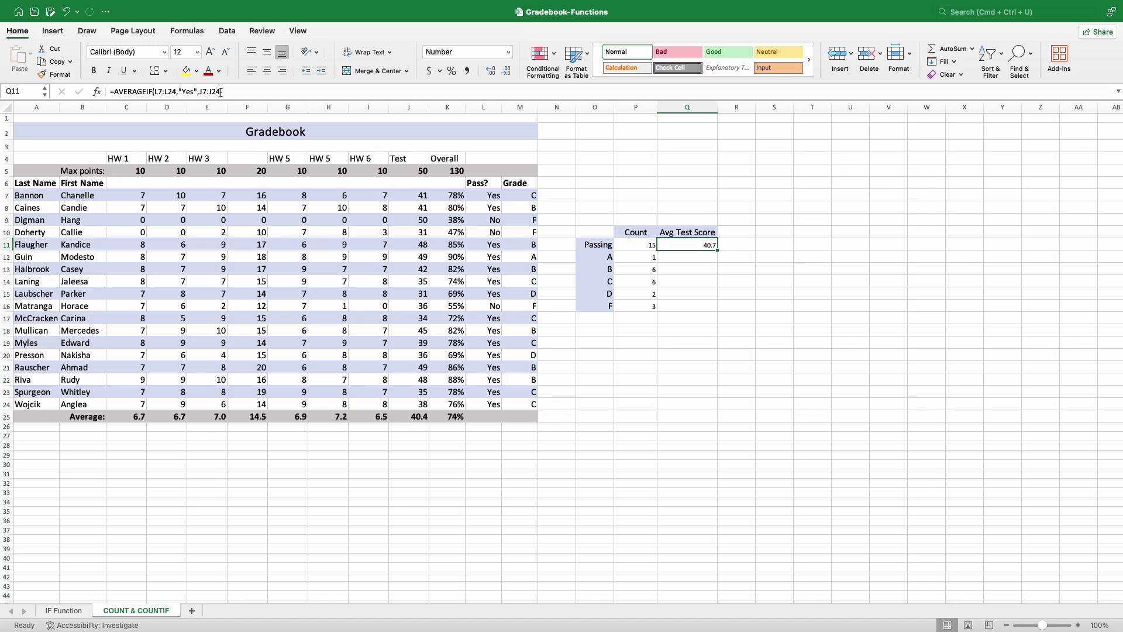
pyautogui.moveTo(222, 92); pyautogui.dragTo(194, 91)
pyautogui.click(77, 91)
# - Begin a COUNTIF formula in Q12 with the absolute Grade range $M$7:$M$24 and the grade in O12 as the criterion
pyautogui.click(664, 259)
pyautogui.write('=')
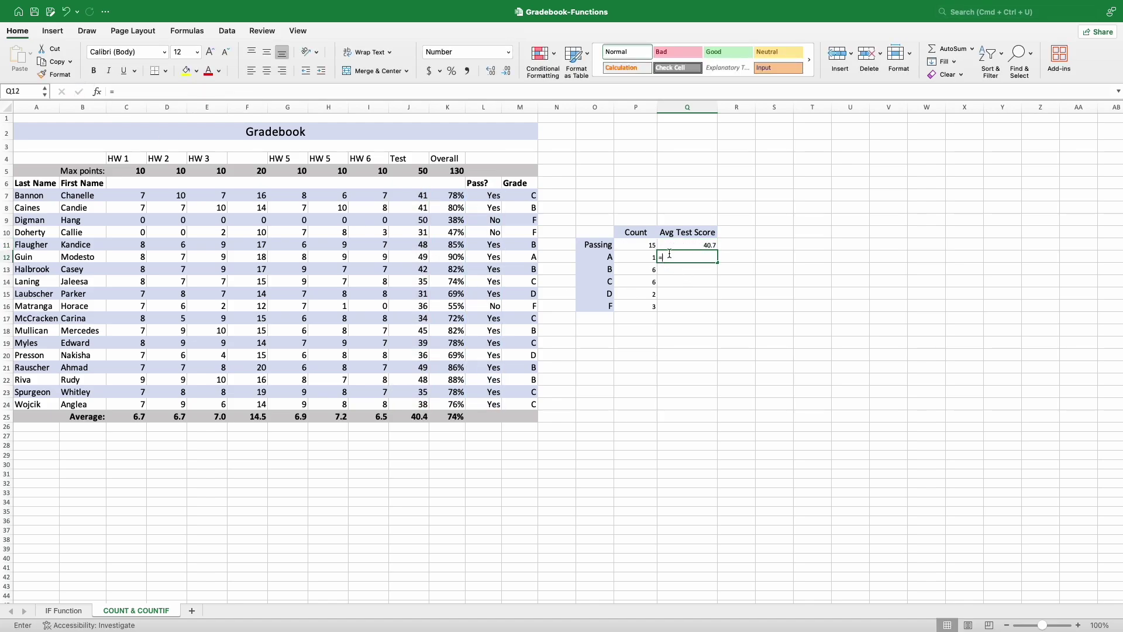
pyautogui.write('COUNTIF(')
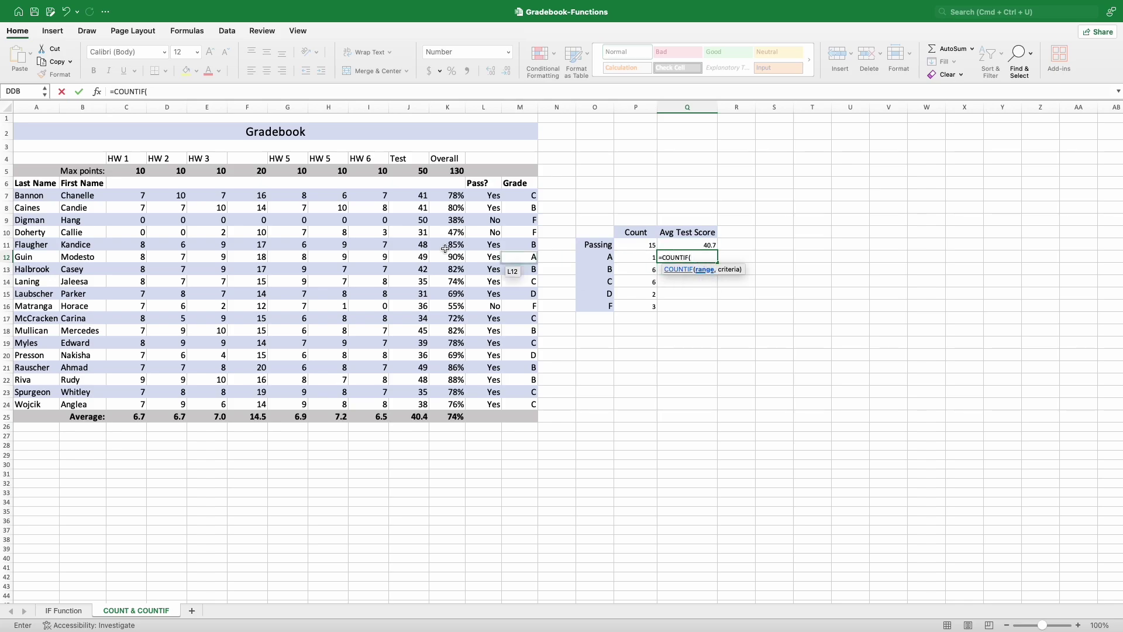
pyautogui.moveTo(520, 195); pyautogui.dragTo(526, 405)
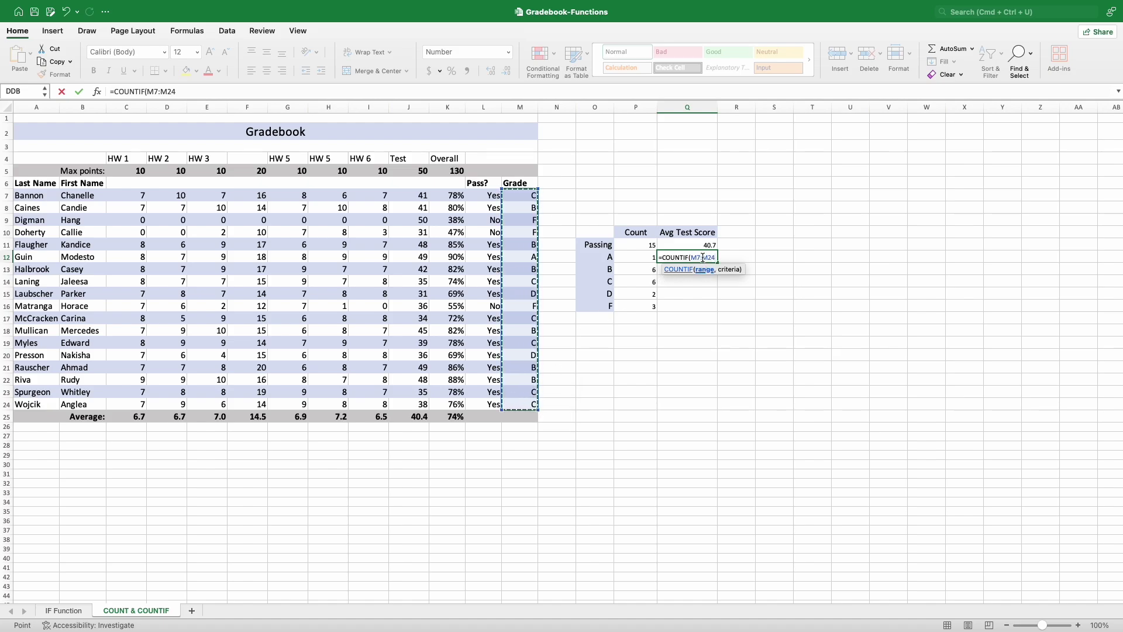
pyautogui.press('super+t')
pyautogui.write(',')
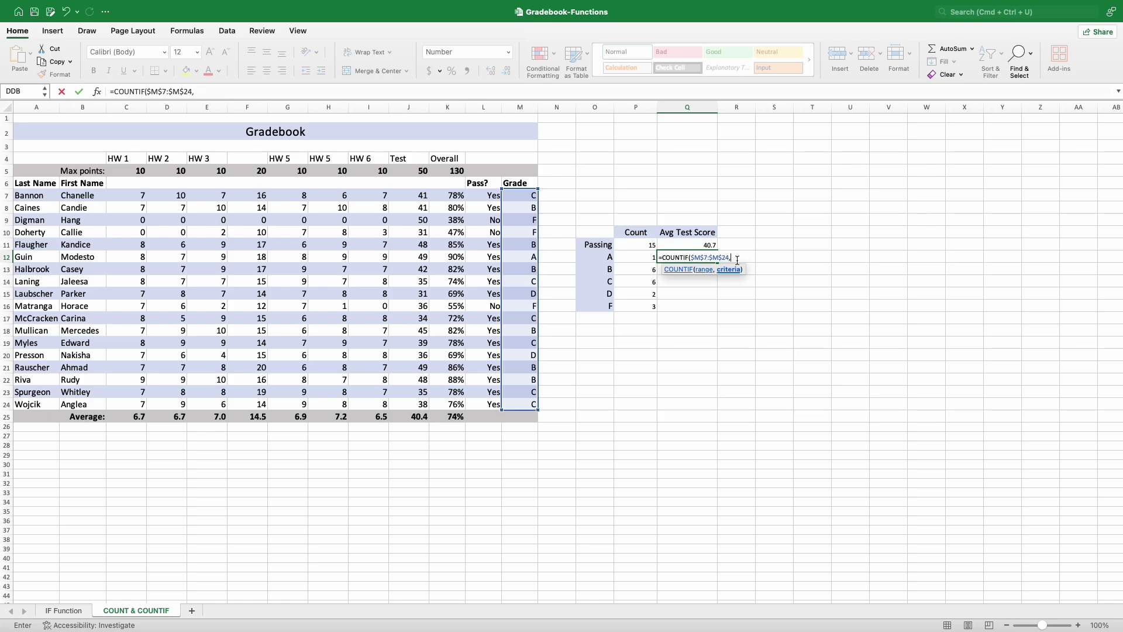
pyautogui.click(611, 258)
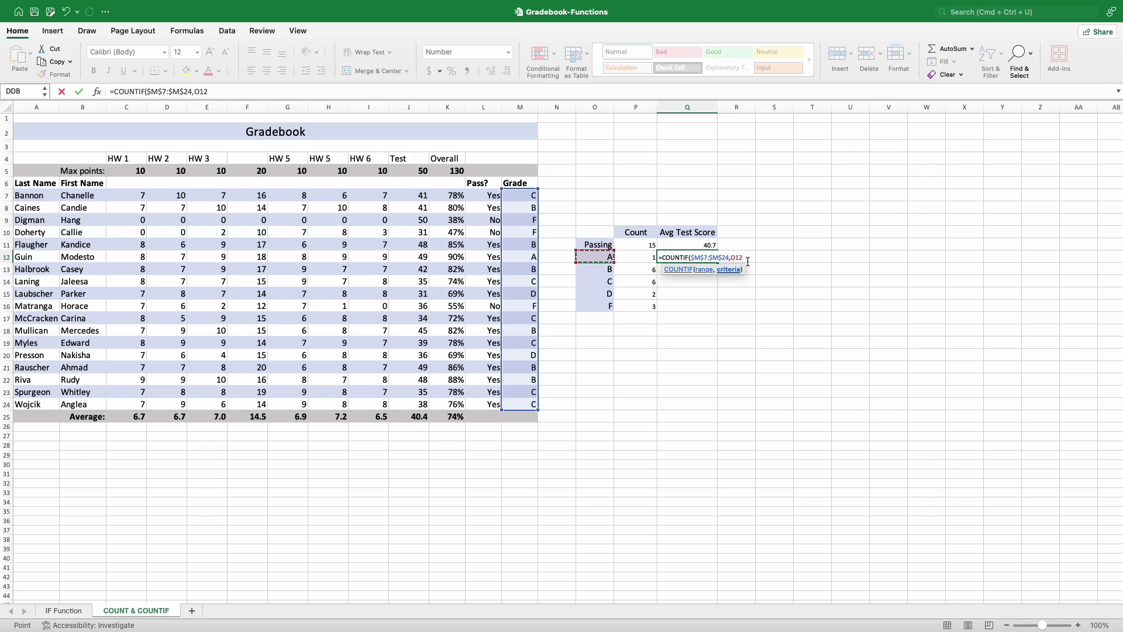
pyautogui.write(',')
# - Replace the COUNTIF function name in the Q12 formula with AVERAGEIF, declining the proposed formula correction
pyautogui.click(683, 258)
pyautogui.press('BackSpace')
pyautogui.press('BackSpace')
pyautogui.press('BackSpace')
pyautogui.press('BackSpace')
pyautogui.press('BackSpace')
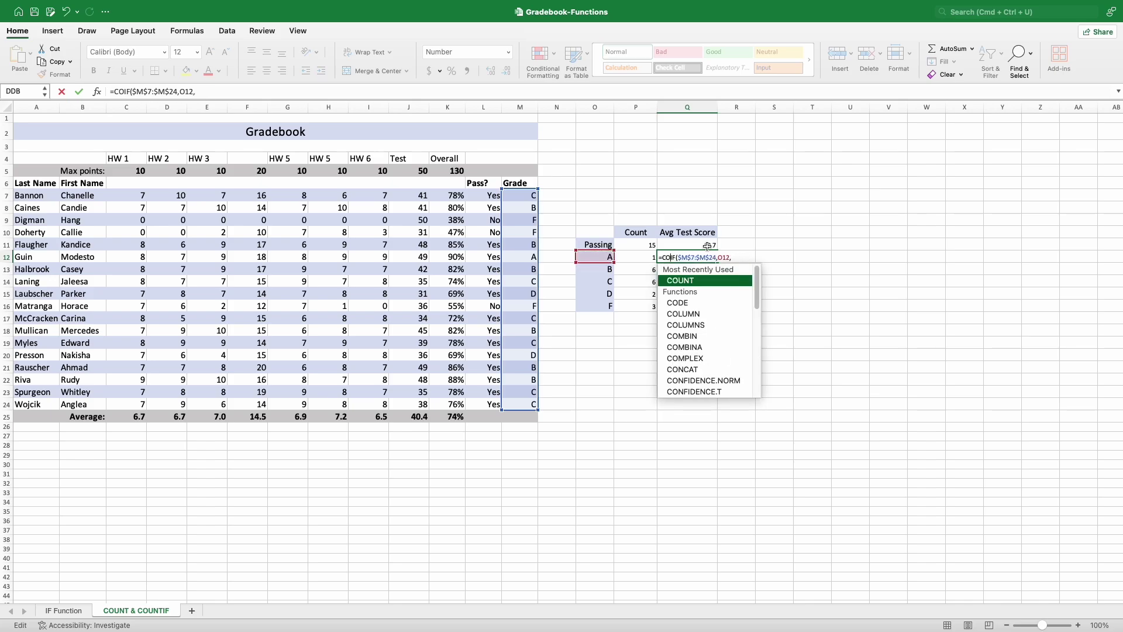
pyautogui.write('AVERG')
pyautogui.press('BackSpace')
pyautogui.write('AGE')
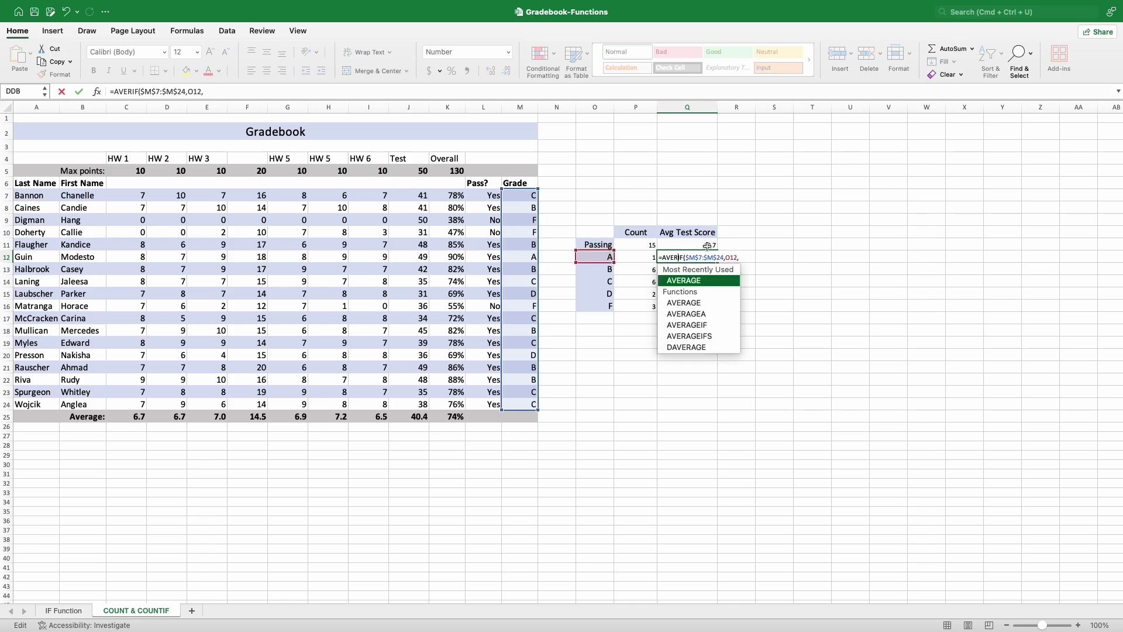
pyautogui.press('Return')
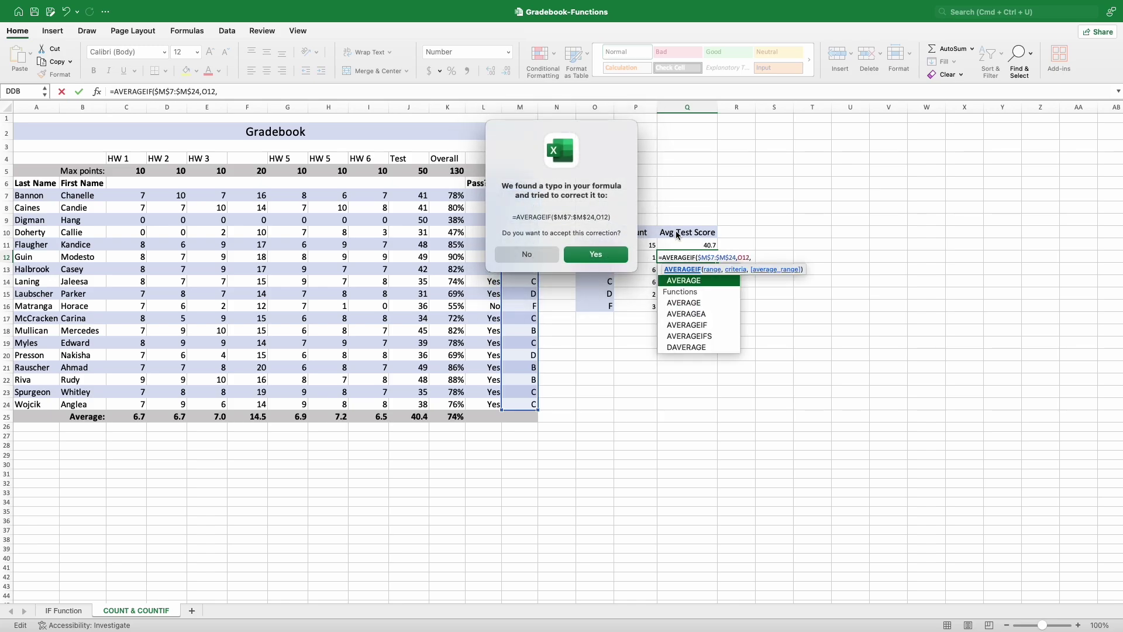
pyautogui.click(542, 255)
pyautogui.click(599, 296)
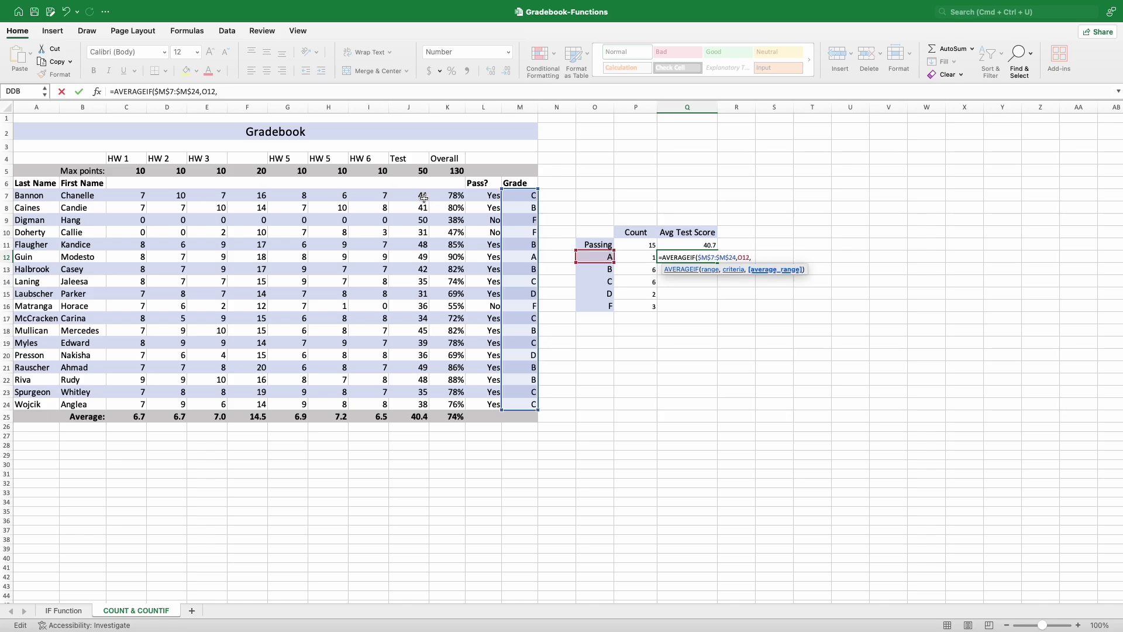
# - Complete the Q12 AVERAGEIF formula with the absolute test score range $J$7:$J$24 and fill it down to Q16
pyautogui.moveTo(422, 197); pyautogui.dragTo(410, 408)
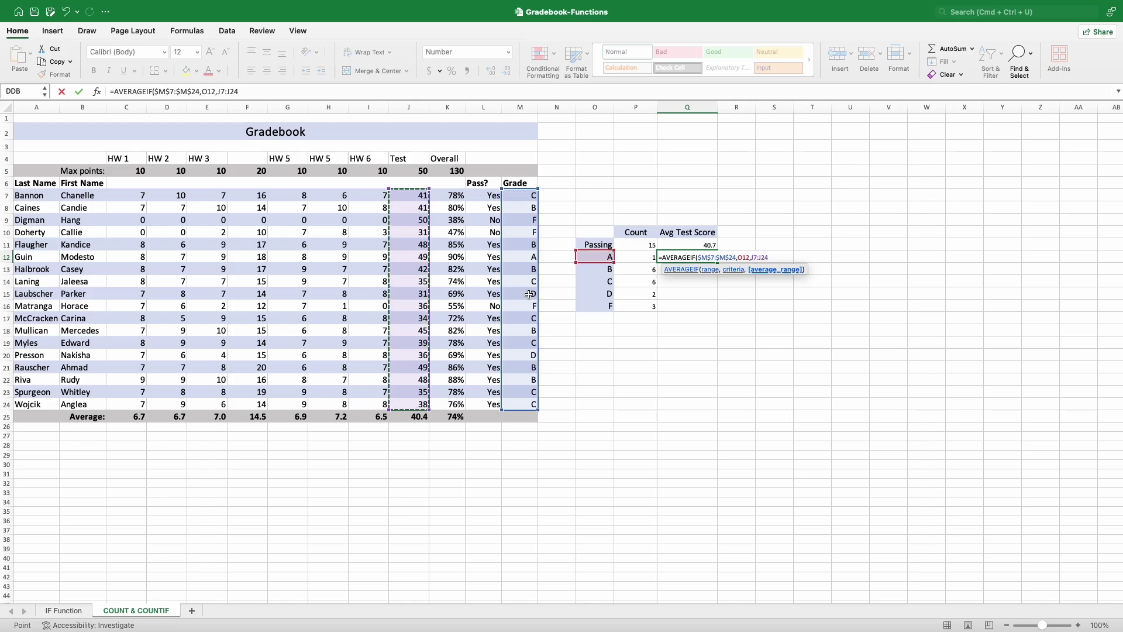
pyautogui.press('F4')
pyautogui.write(')')
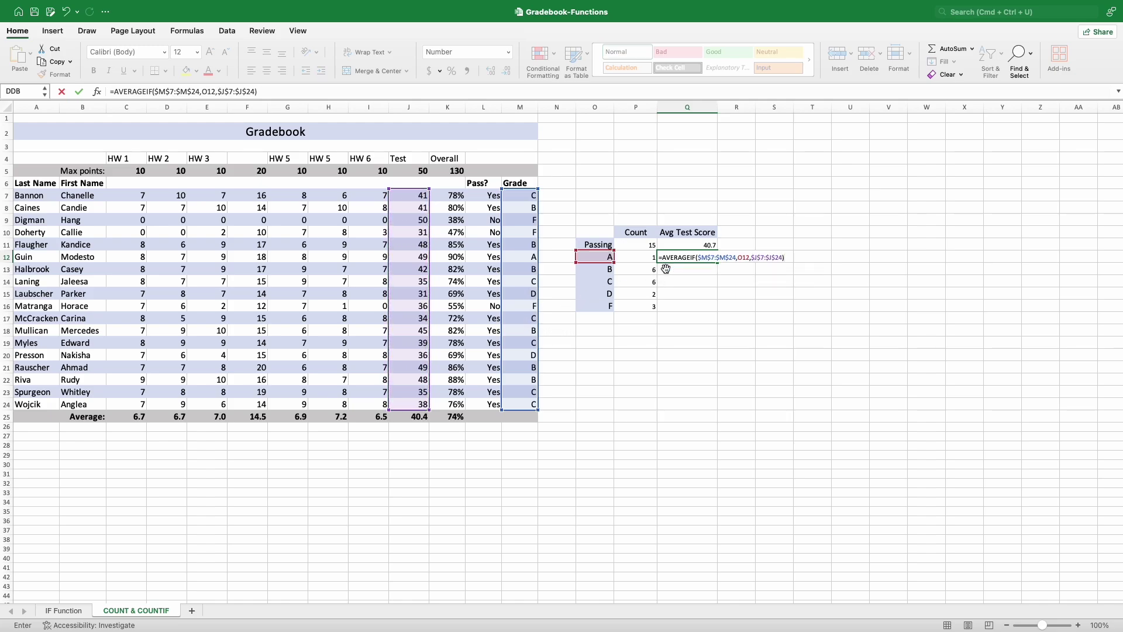
pyautogui.click(79, 91)
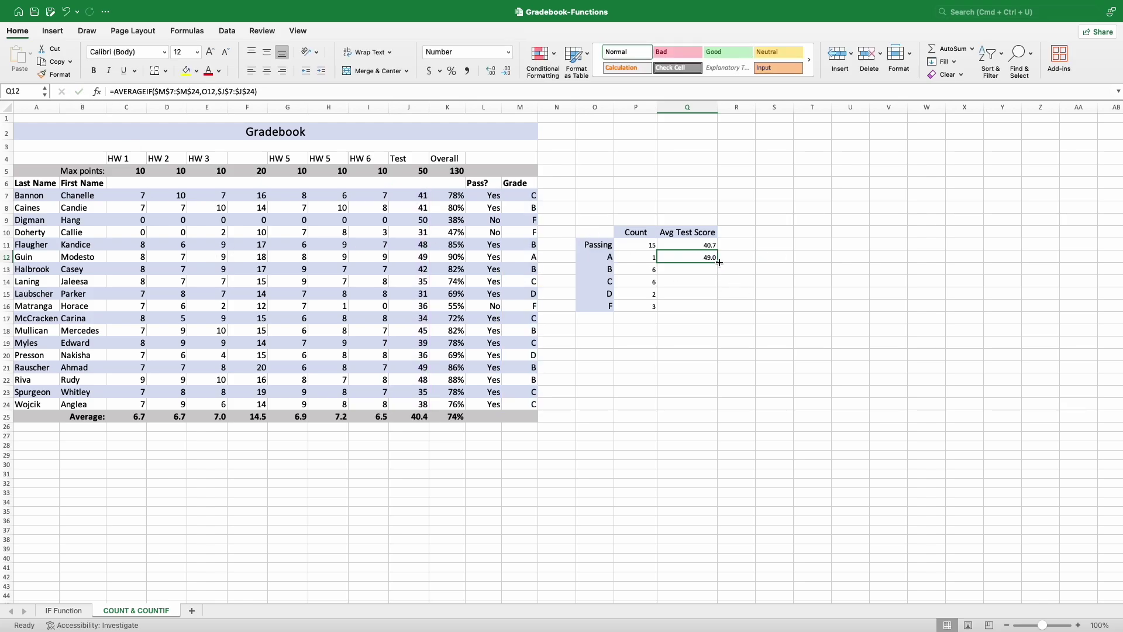
pyautogui.moveTo(717, 262); pyautogui.dragTo(719, 309)
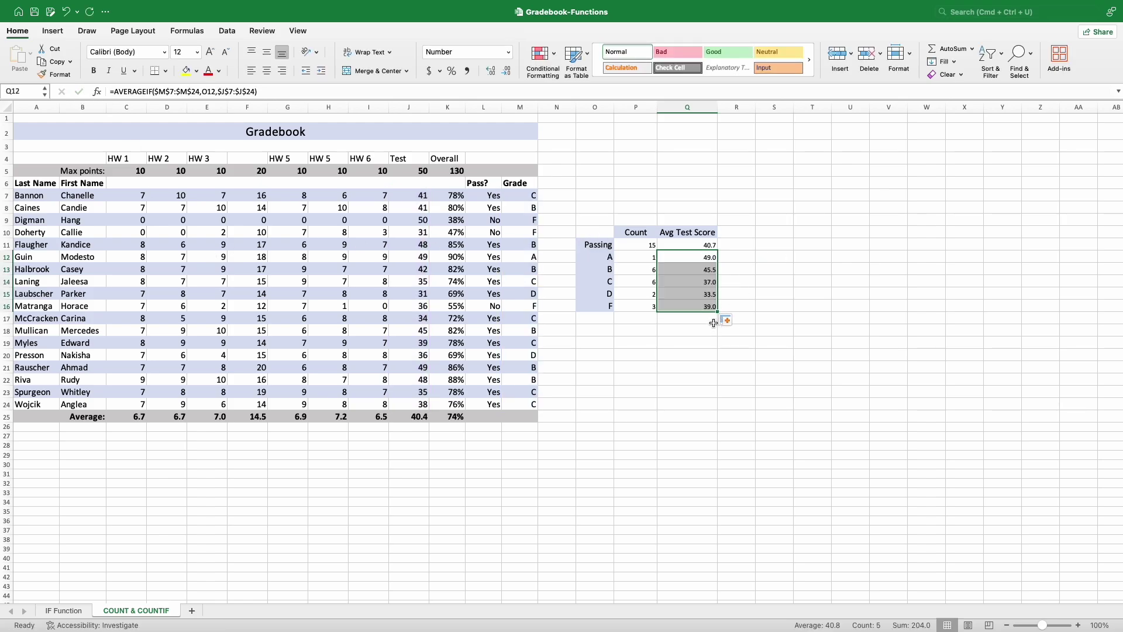
pyautogui.click(710, 319)
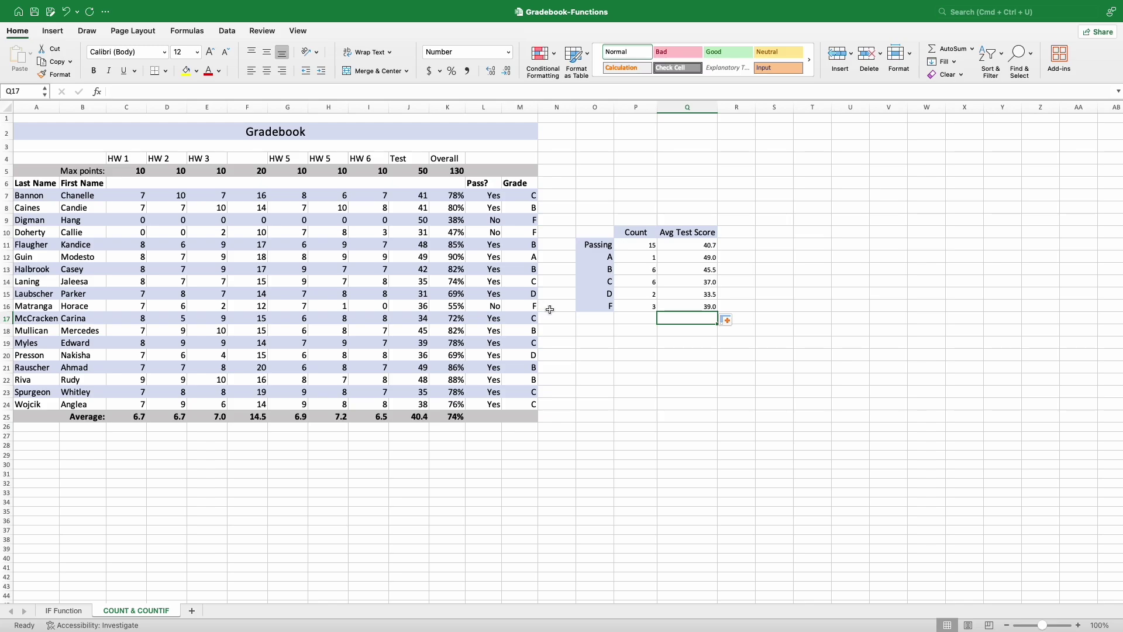
# - Compare the D and F average test scores with the test and homework scores of individual students in rows 15, 16 and 20
pyautogui.moveTo(725, 307)
pyautogui.mouseDown()
pyautogui.moveTo(687, 288)
pyautogui.moveTo(606, 293)
pyautogui.moveTo(724, 297)
pyautogui.mouseUp()
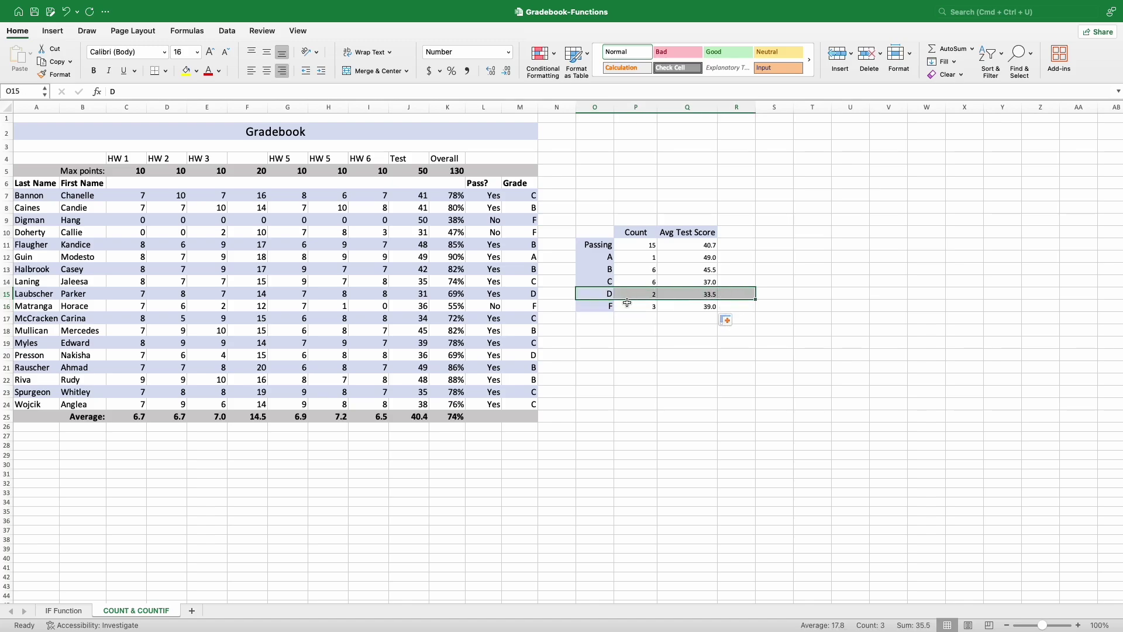
pyautogui.moveTo(610, 305); pyautogui.dragTo(582, 304)
pyautogui.click(704, 313)
pyautogui.moveTo(725, 295); pyautogui.dragTo(597, 295)
pyautogui.click(738, 282)
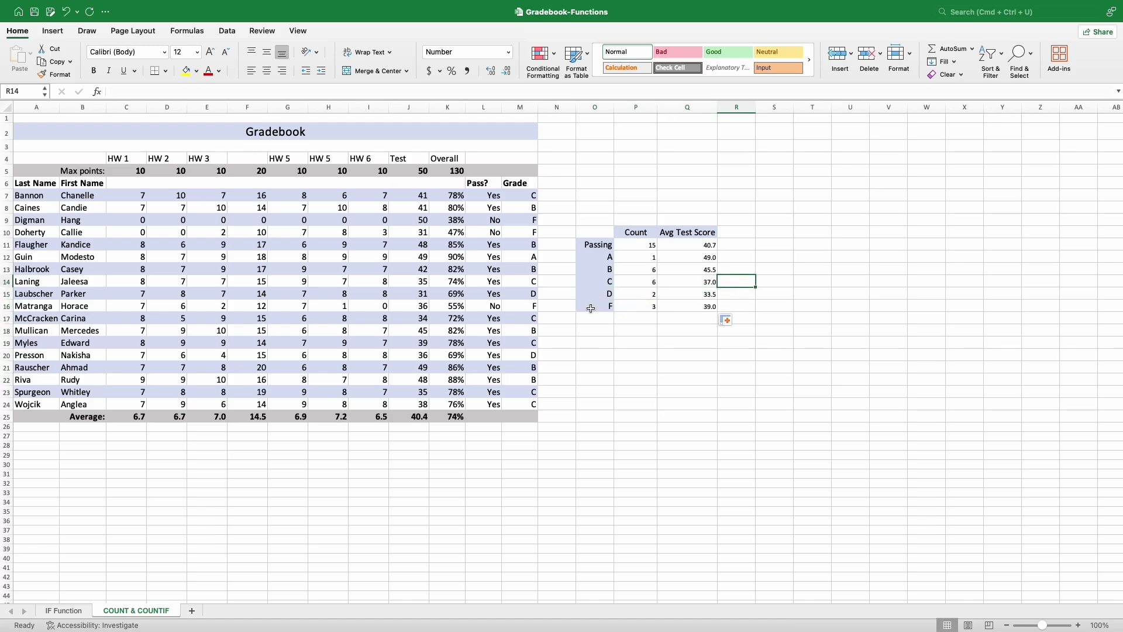
pyautogui.moveTo(529, 356); pyautogui.dragTo(421, 357)
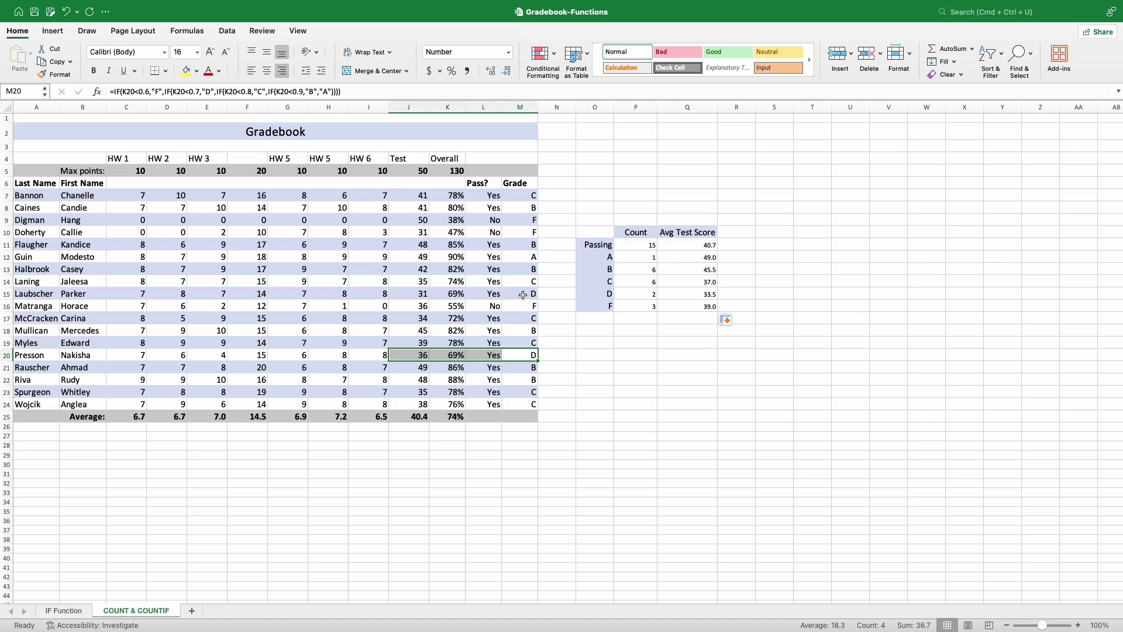
pyautogui.moveTo(522, 295); pyautogui.dragTo(417, 298)
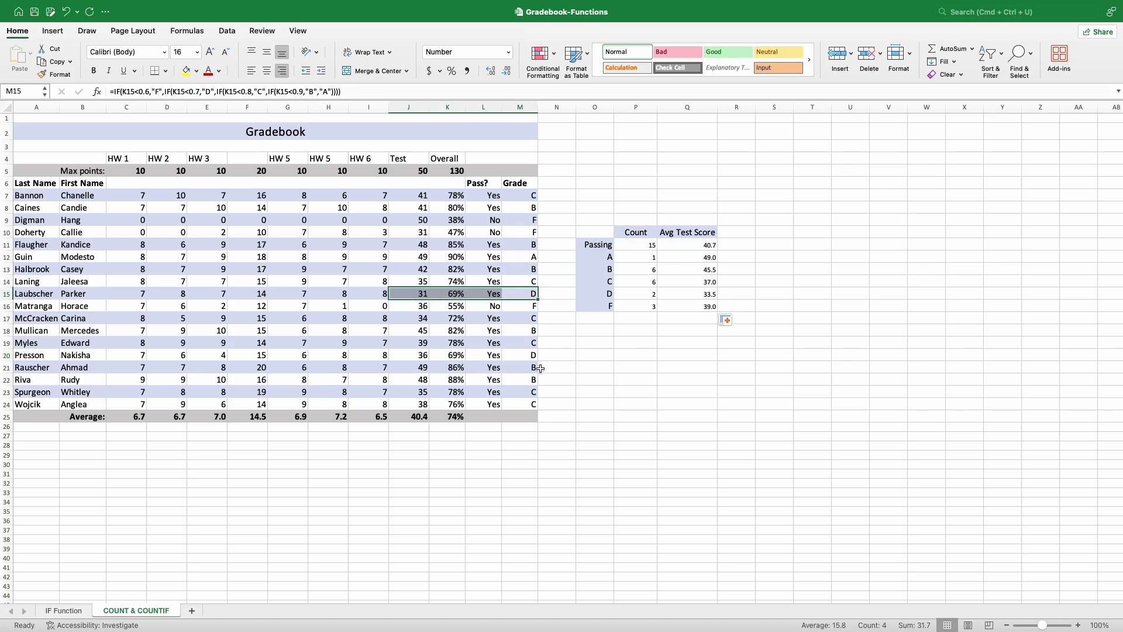
pyautogui.moveTo(367, 297); pyautogui.dragTo(140, 296)
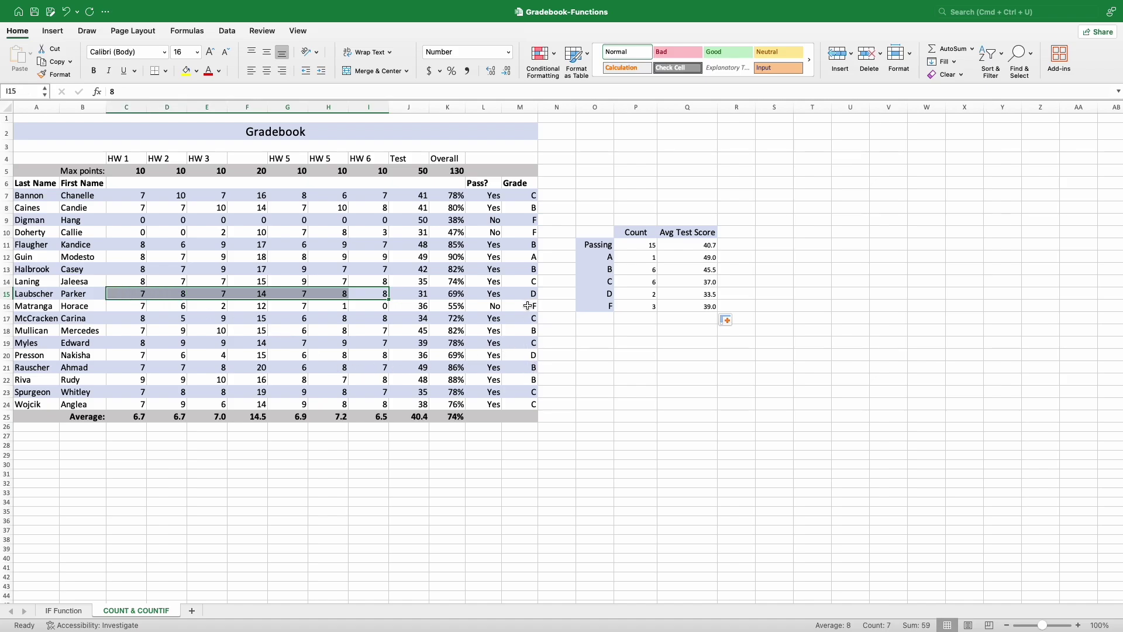
pyautogui.moveTo(529, 306); pyautogui.dragTo(344, 308)
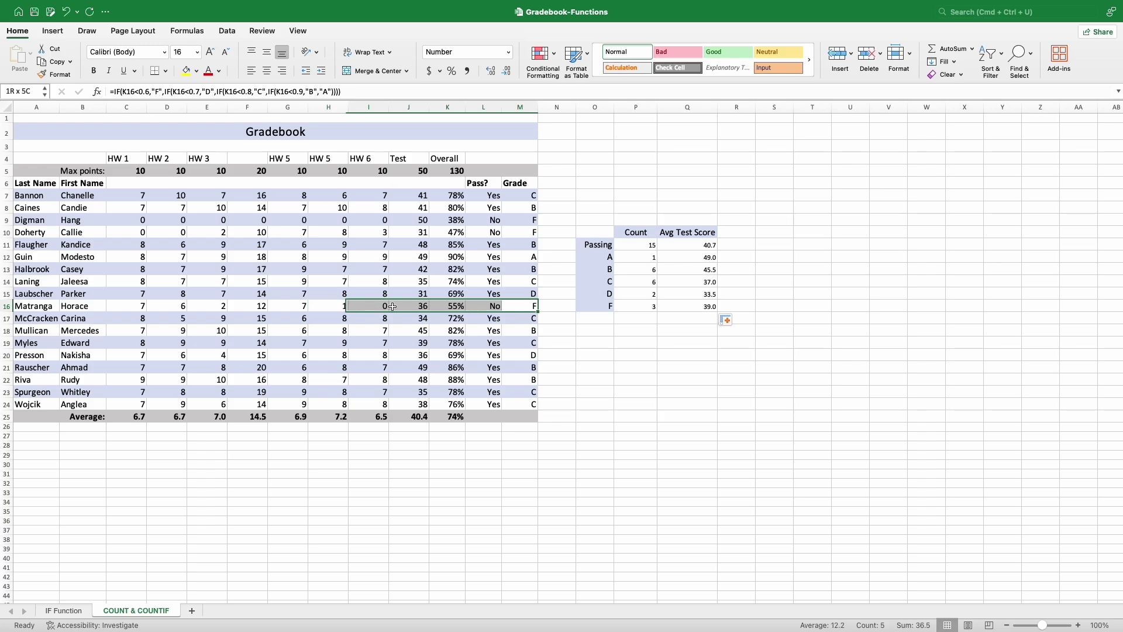
pyautogui.click(635, 379)
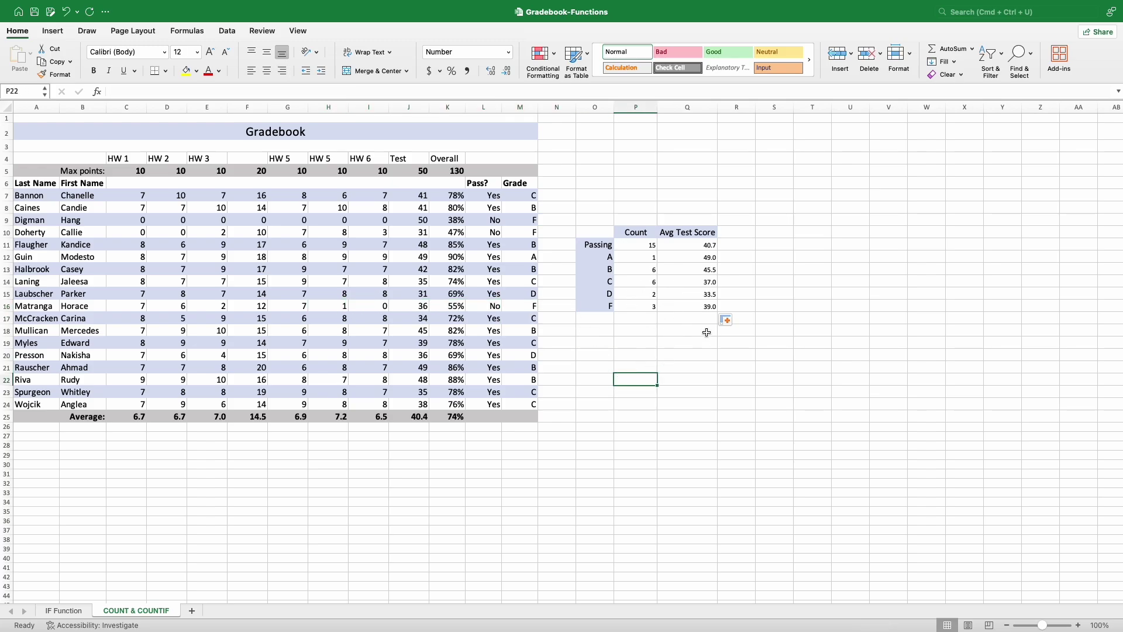
pyautogui.moveTo(705, 331); pyautogui.dragTo(562, 219)
pyautogui.click(692, 359)
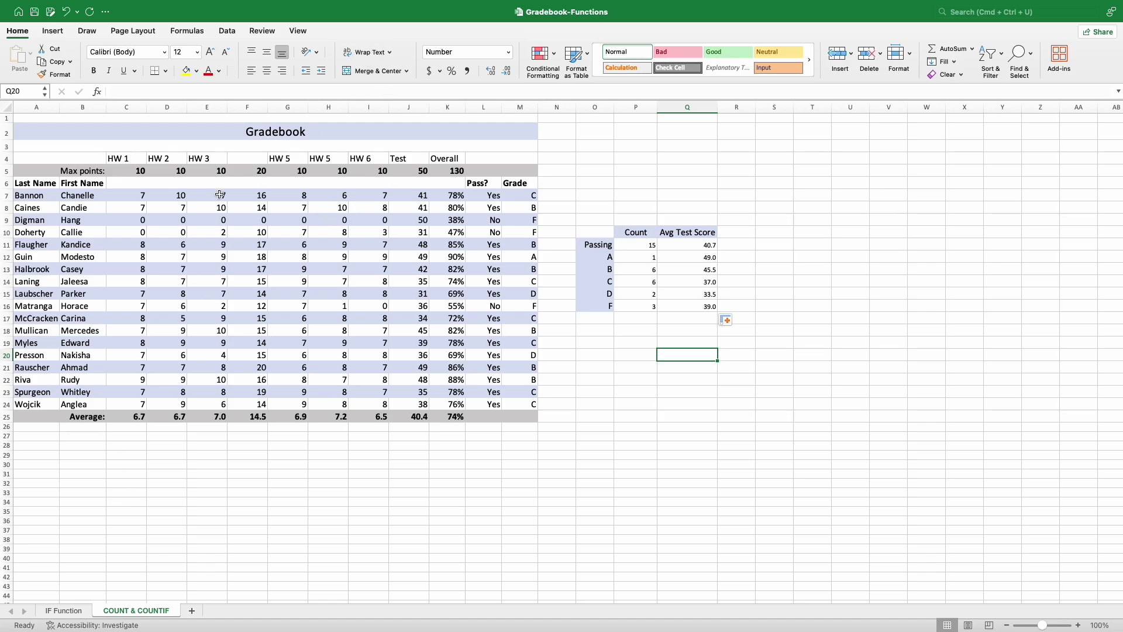
# - Open the Timesheet- Functions.xlsx workbook from the Excel Day 3 folder
pyautogui.click(94, 6)
pyautogui.moveTo(73, 7)
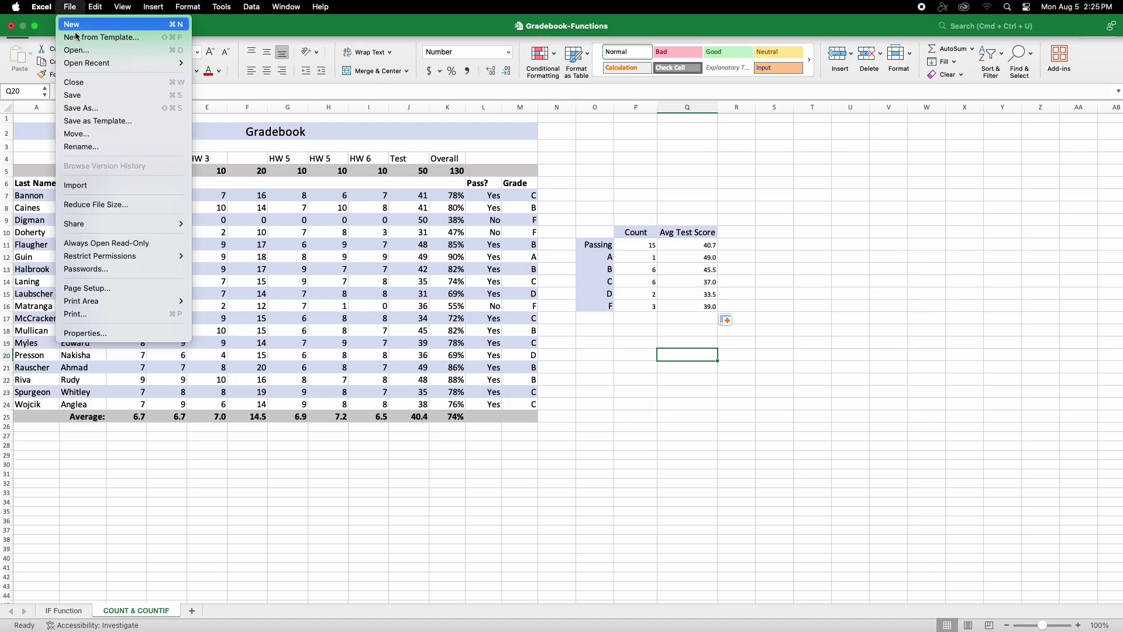
pyautogui.click(76, 49)
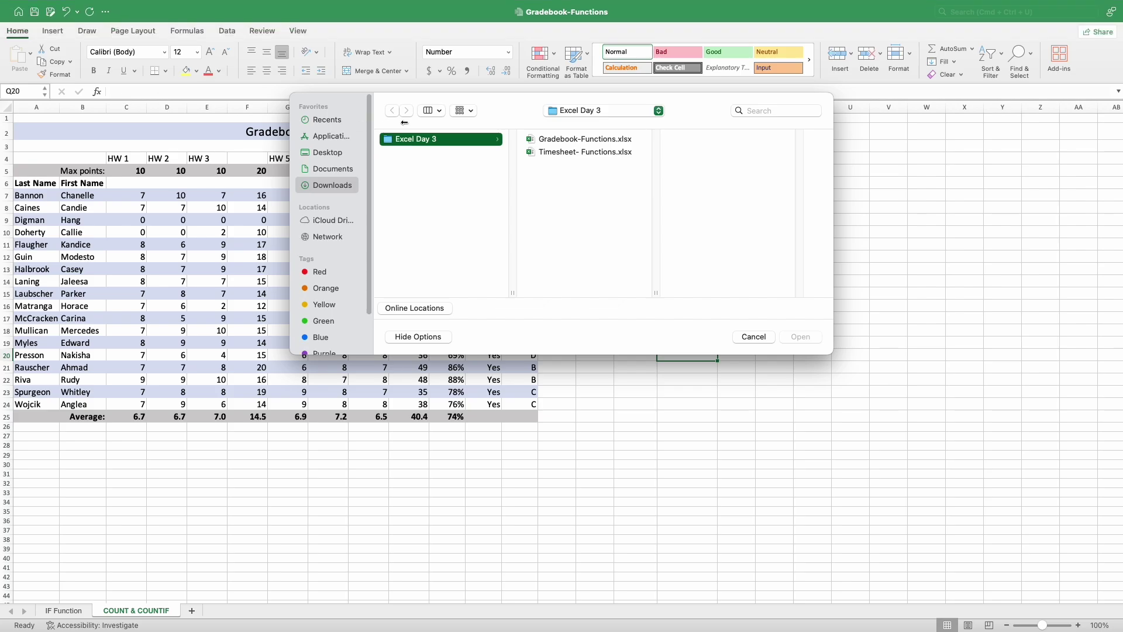
pyautogui.click(583, 152)
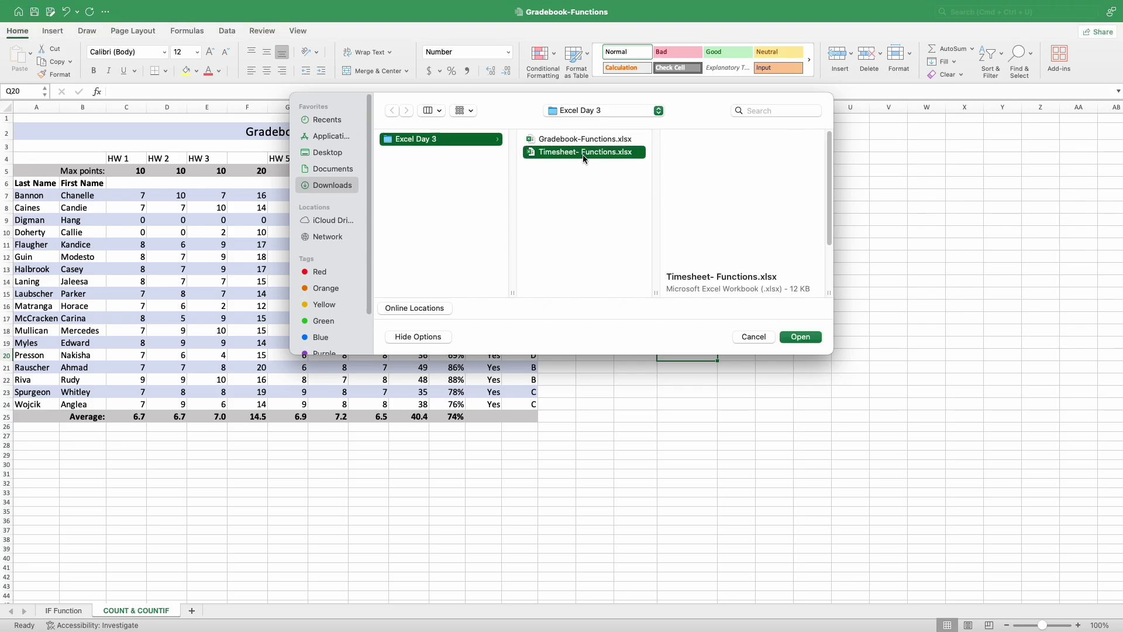
pyautogui.click(816, 341)
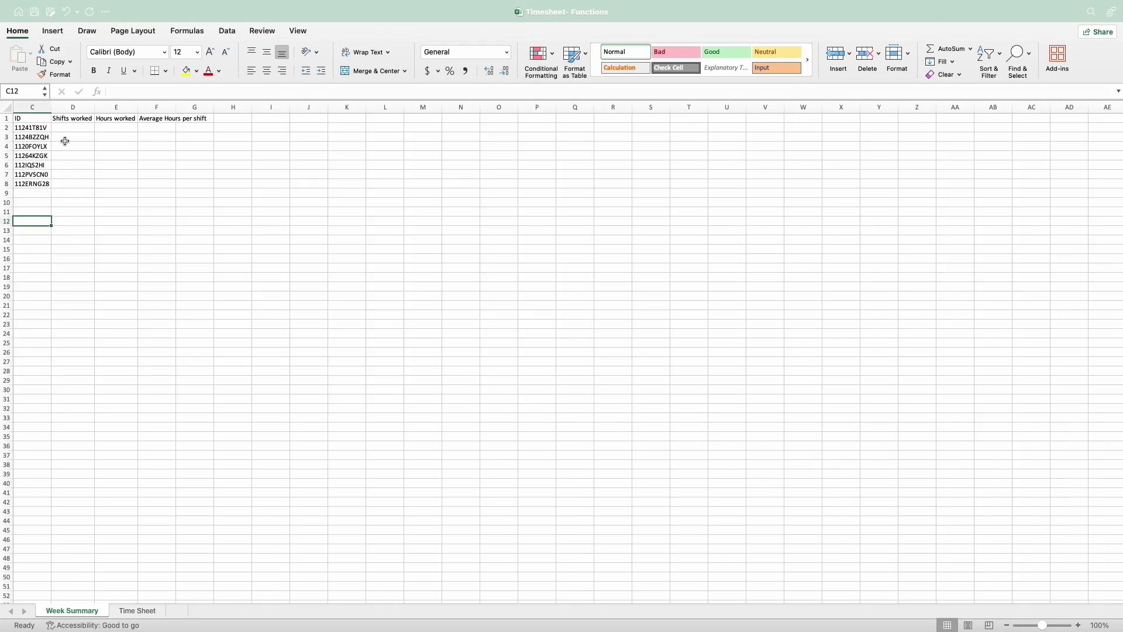
# - Compare the Time Sheet and Week Summary sheets and review the Shifts worked, Hours worked and Average Hours per shift columns
pyautogui.click(130, 611)
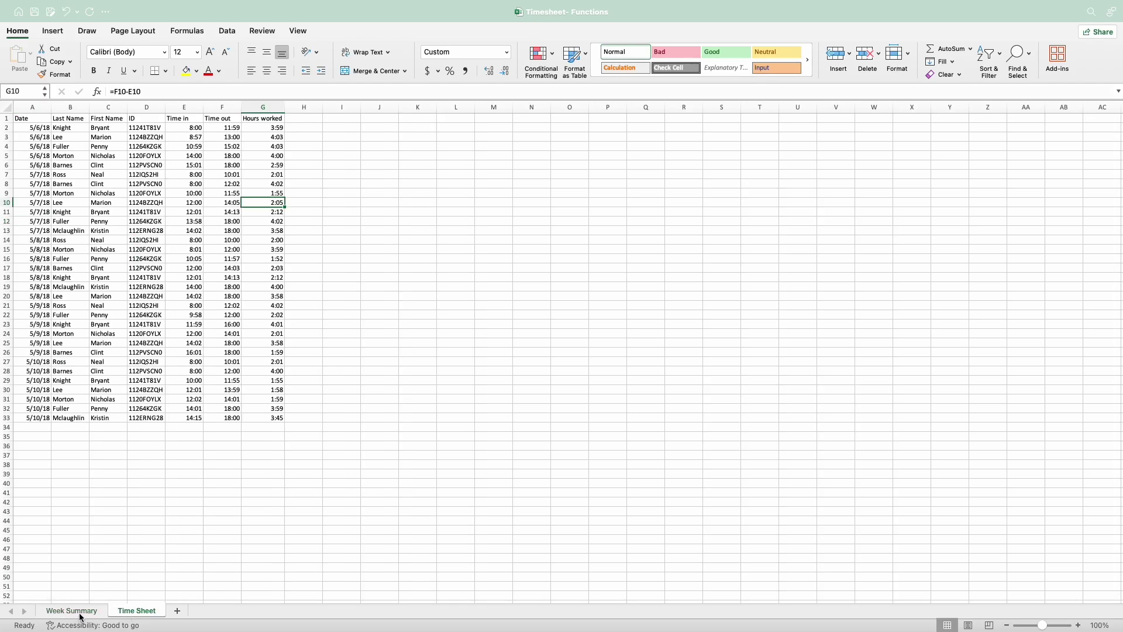
pyautogui.click(80, 614)
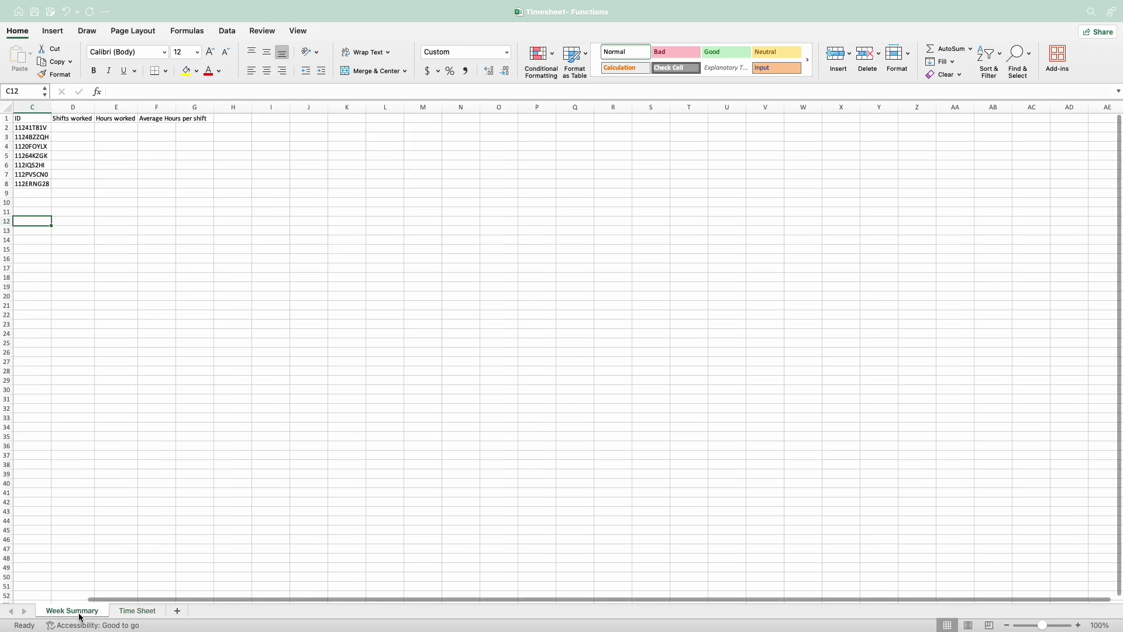
pyautogui.click(126, 614)
pyautogui.click(80, 613)
pyautogui.click(139, 614)
pyautogui.click(97, 611)
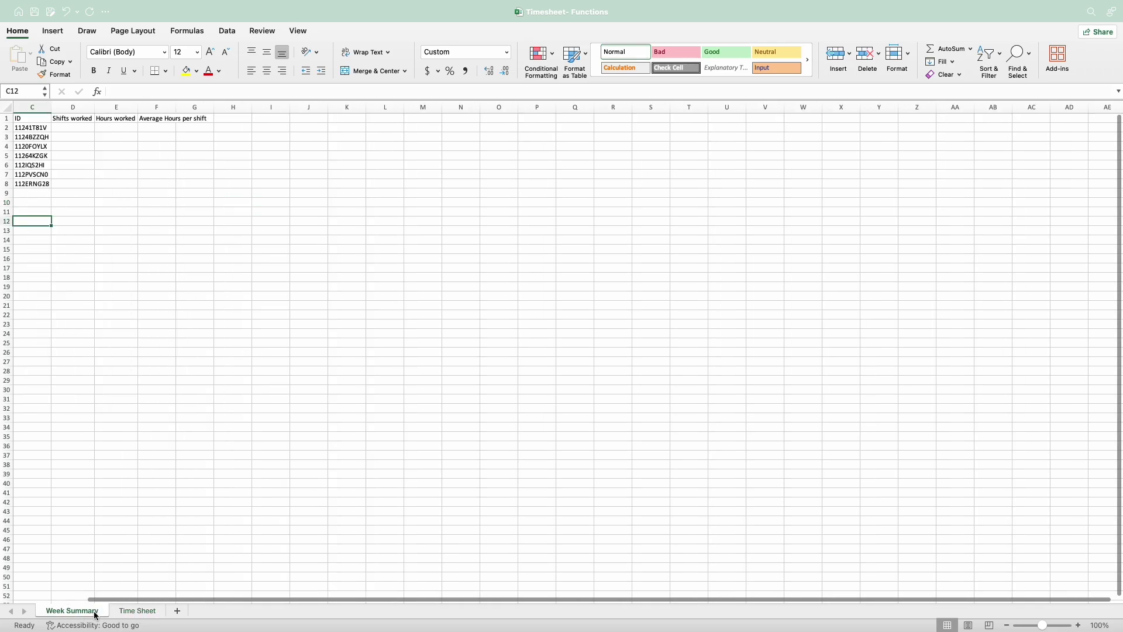
pyautogui.click(72, 128)
pyautogui.click(115, 127)
pyautogui.click(157, 126)
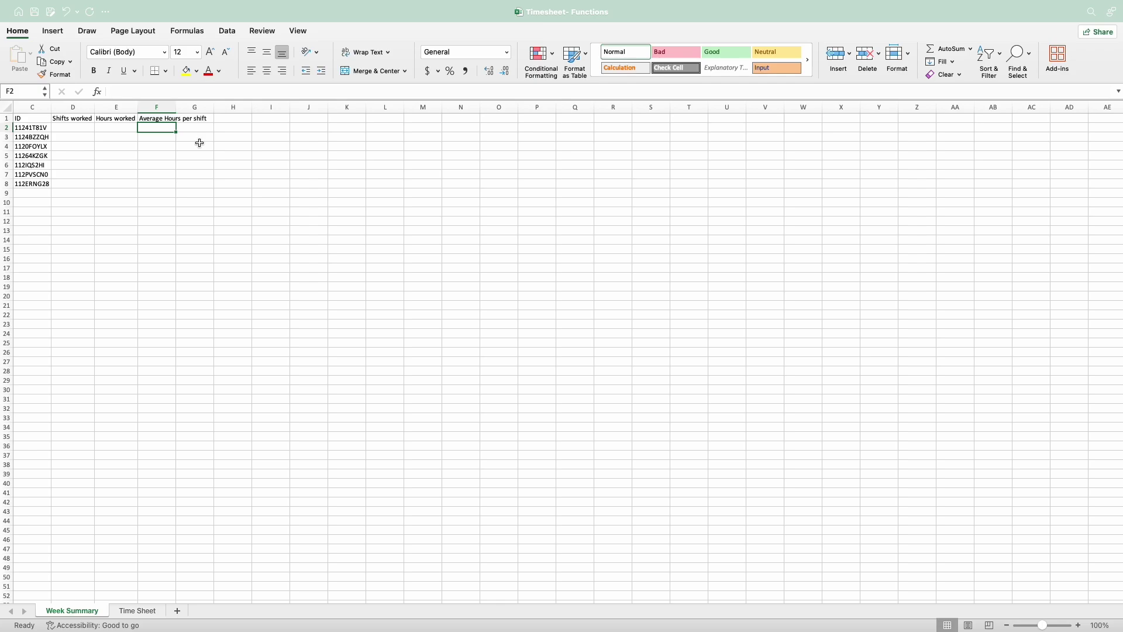
pyautogui.click(80, 129)
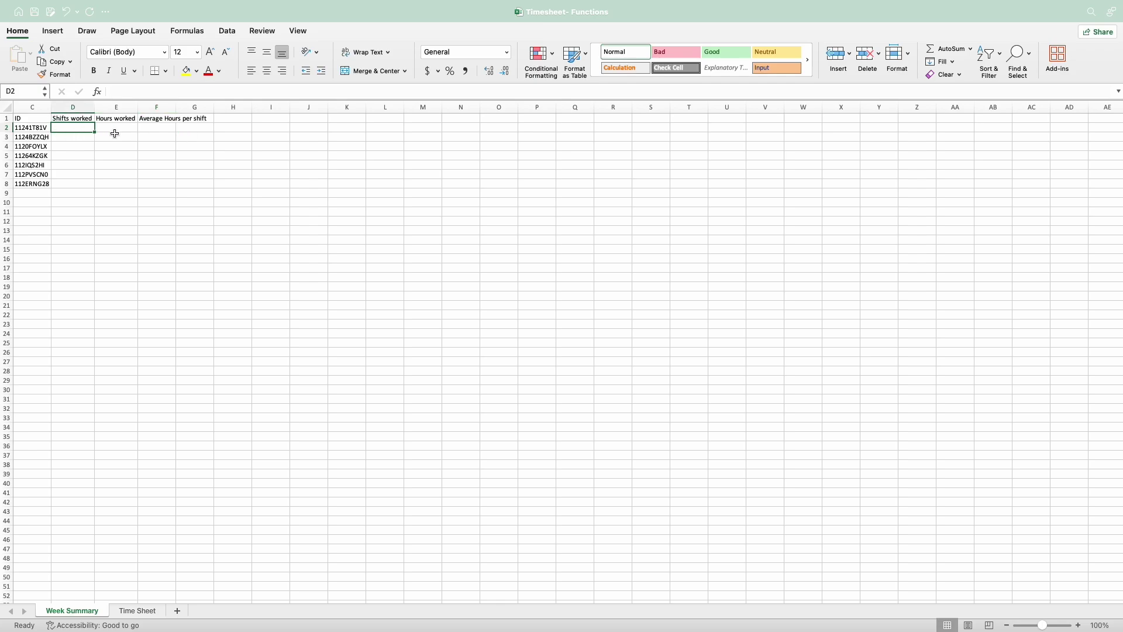
# - Start a COUNTIF formula in cell D2 of the Week Summary sheet, under Shifts worked
pyautogui.click(135, 611)
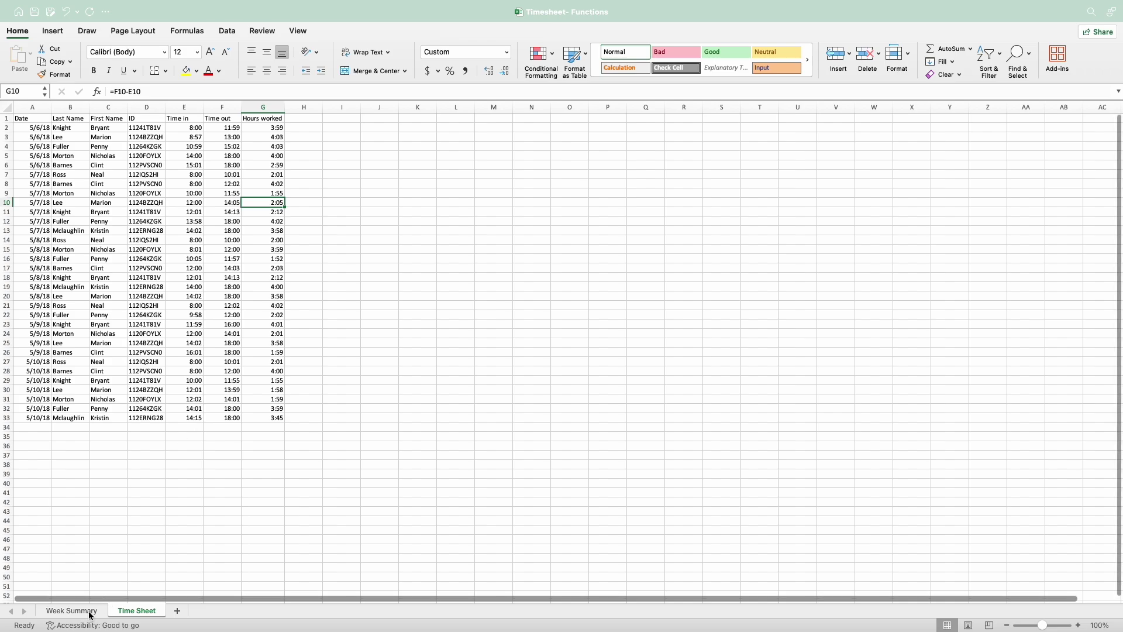
pyautogui.click(72, 610)
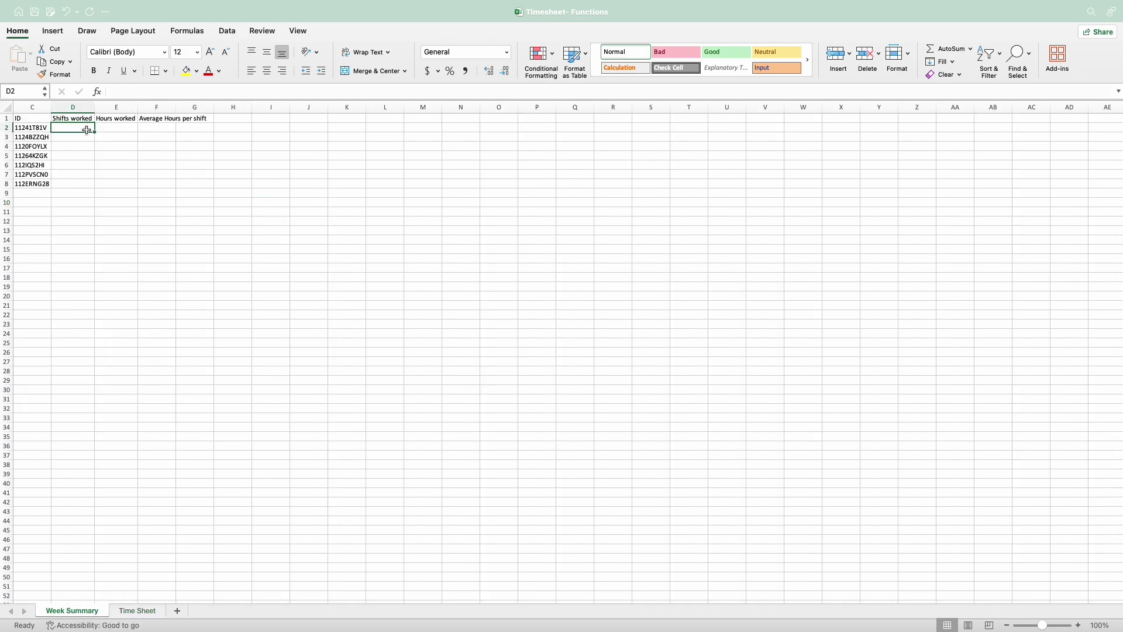
pyautogui.write('=COUnTIF')
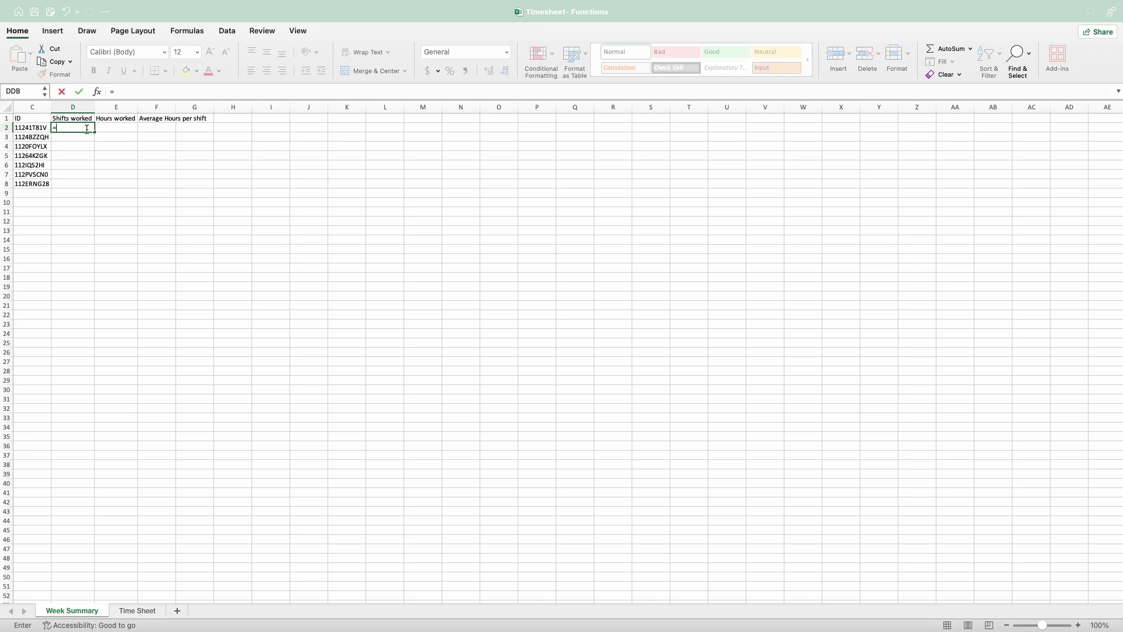
pyautogui.press('BackSpace')
pyautogui.press('BackSpace')
pyautogui.press('BackSpace')
pyautogui.press('BackSpace')
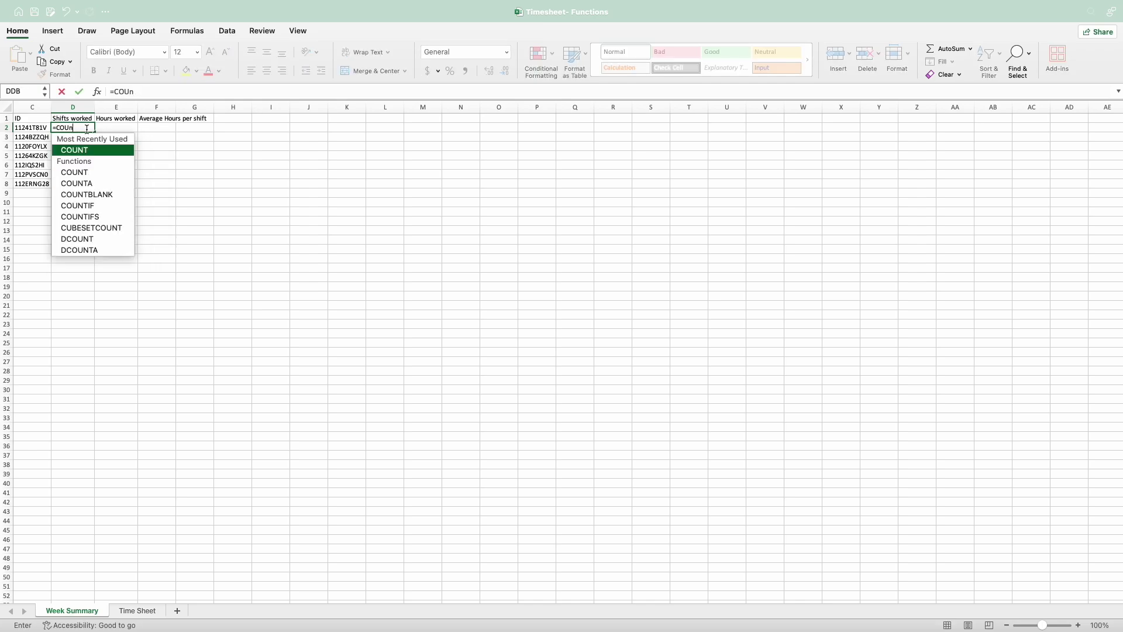
pyautogui.write('NTIF*')
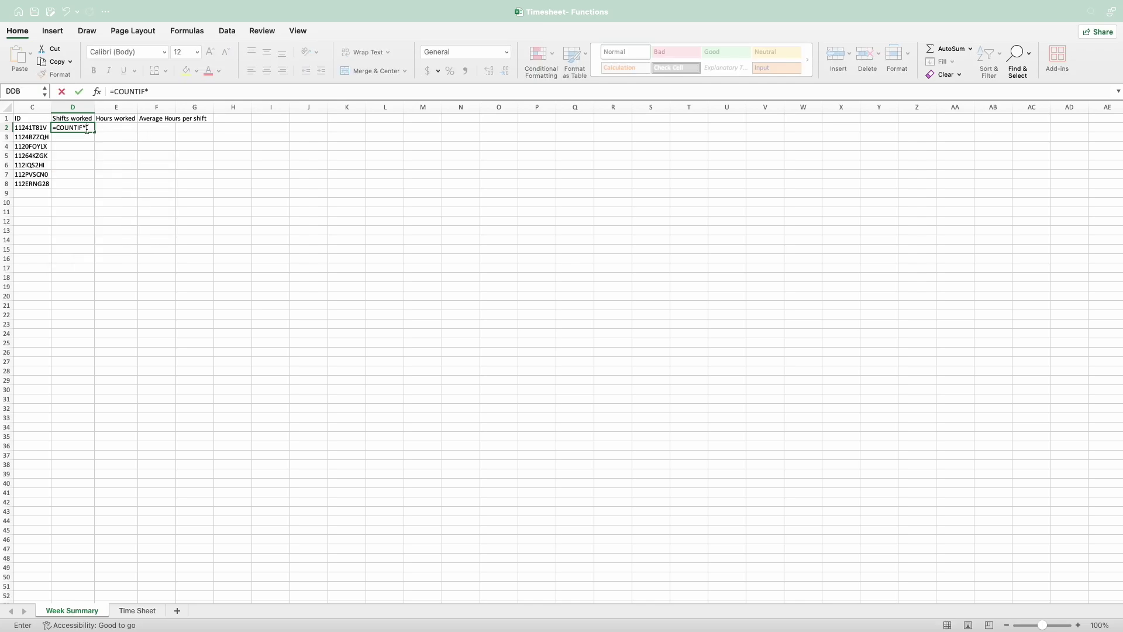
pyautogui.press('BackSpace')
pyautogui.write('(')
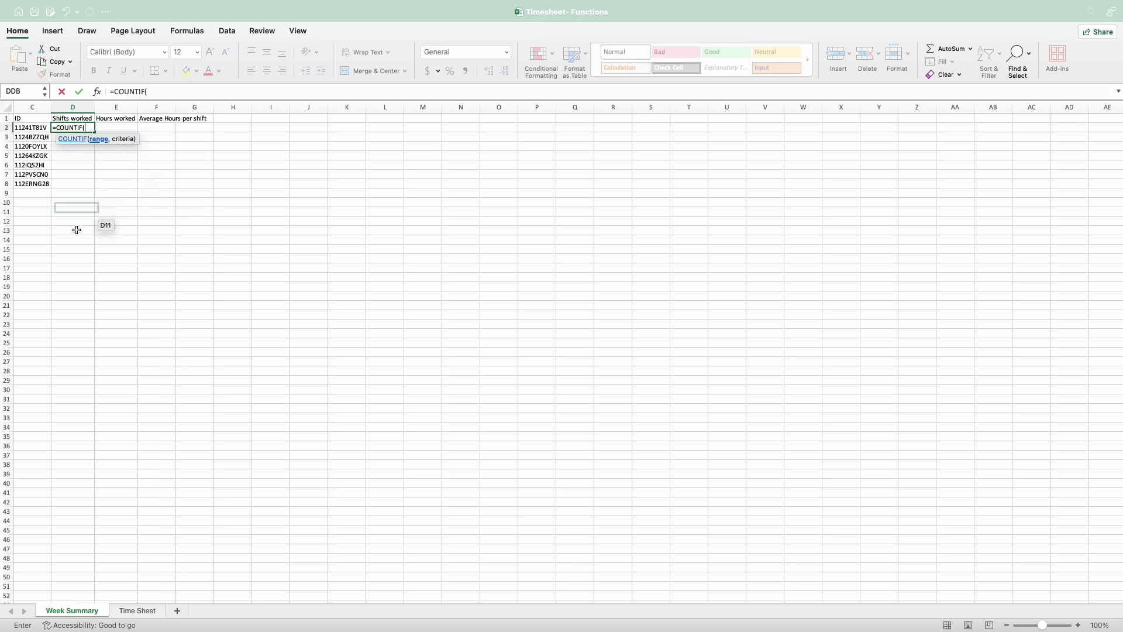
pyautogui.click(154, 614)
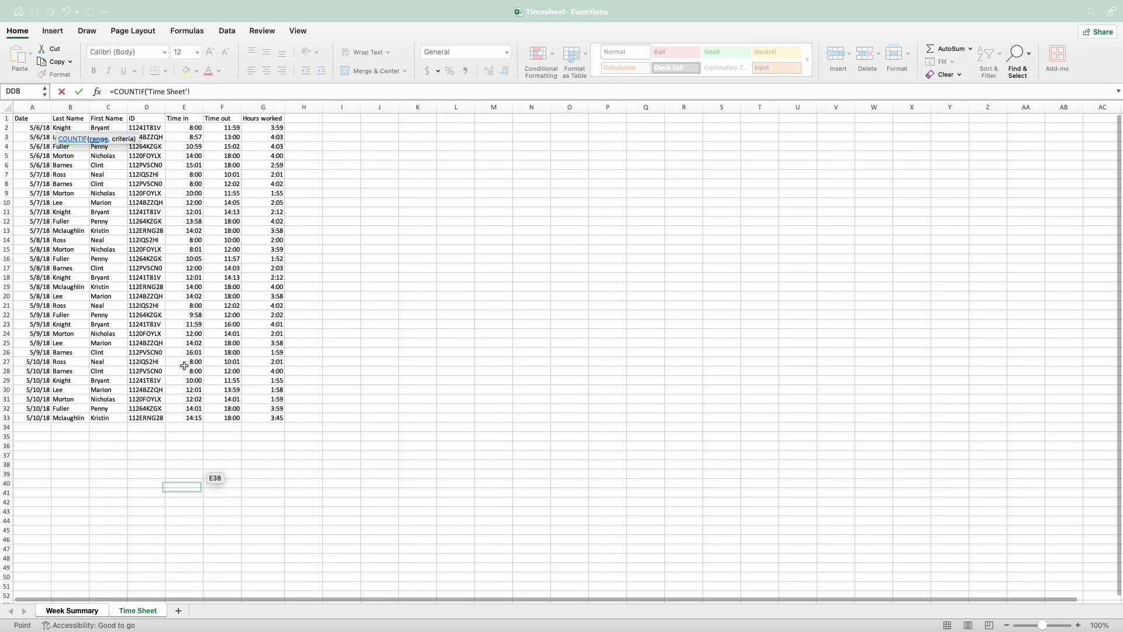
pyautogui.moveTo(155, 128); pyautogui.dragTo(155, 418)
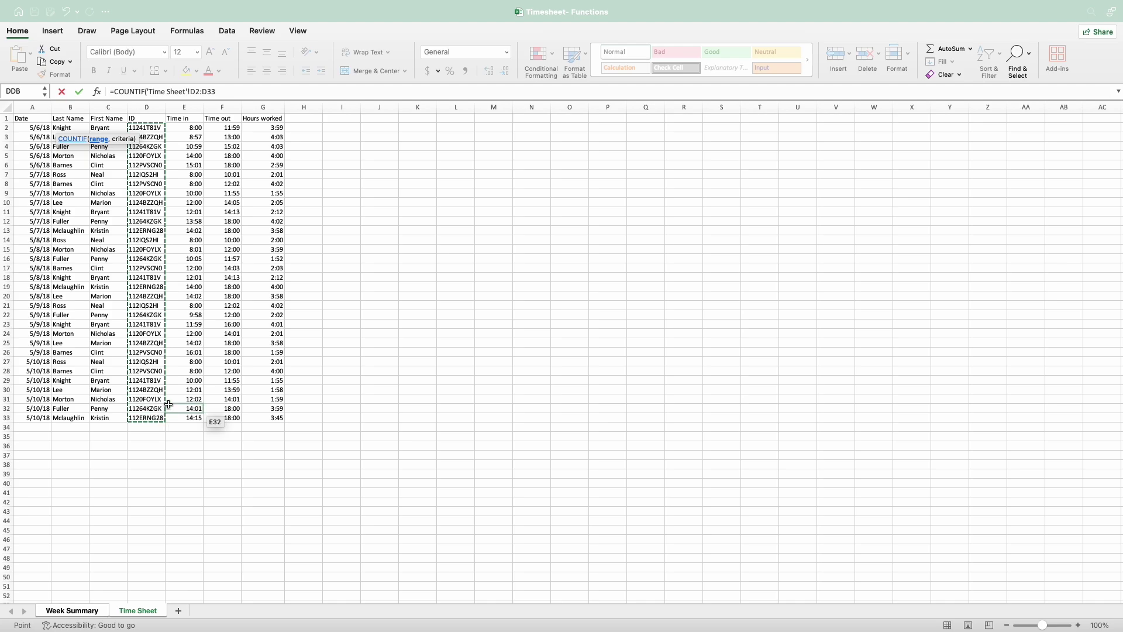
pyautogui.click(66, 612)
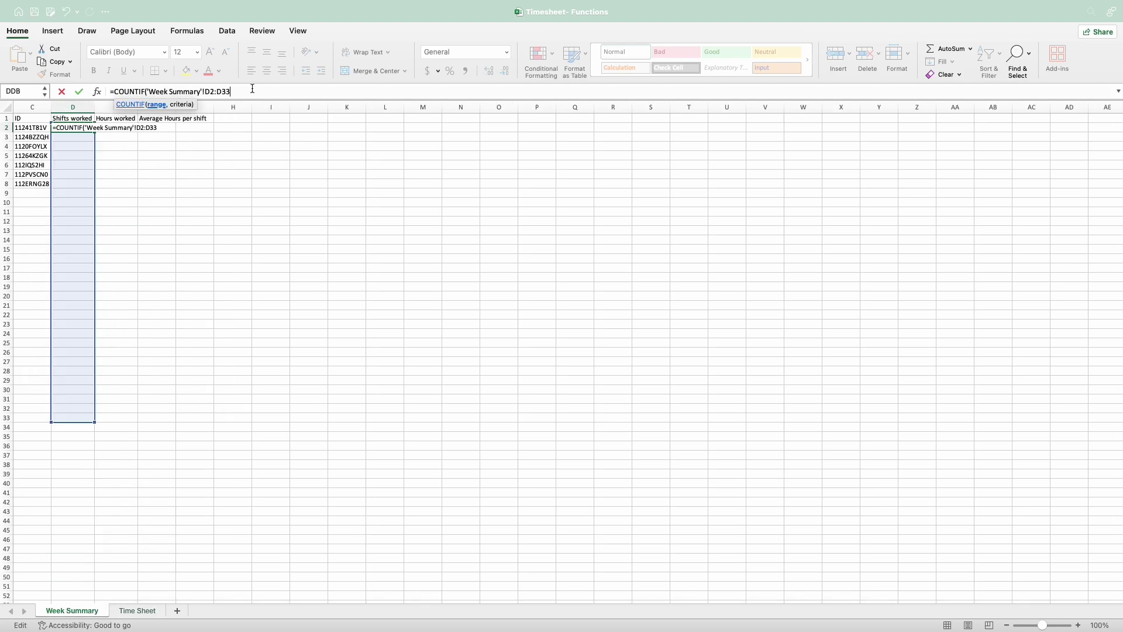
pyautogui.write(',')
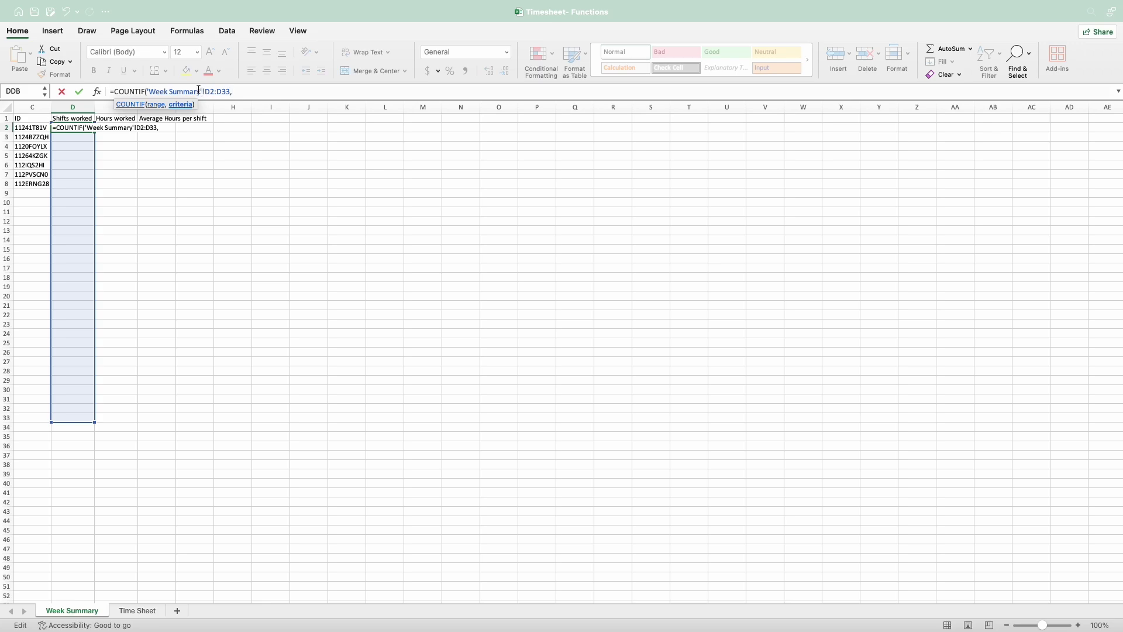
pyautogui.moveTo(199, 91); pyautogui.dragTo(161, 91)
pyautogui.click(245, 92)
pyautogui.click(153, 610)
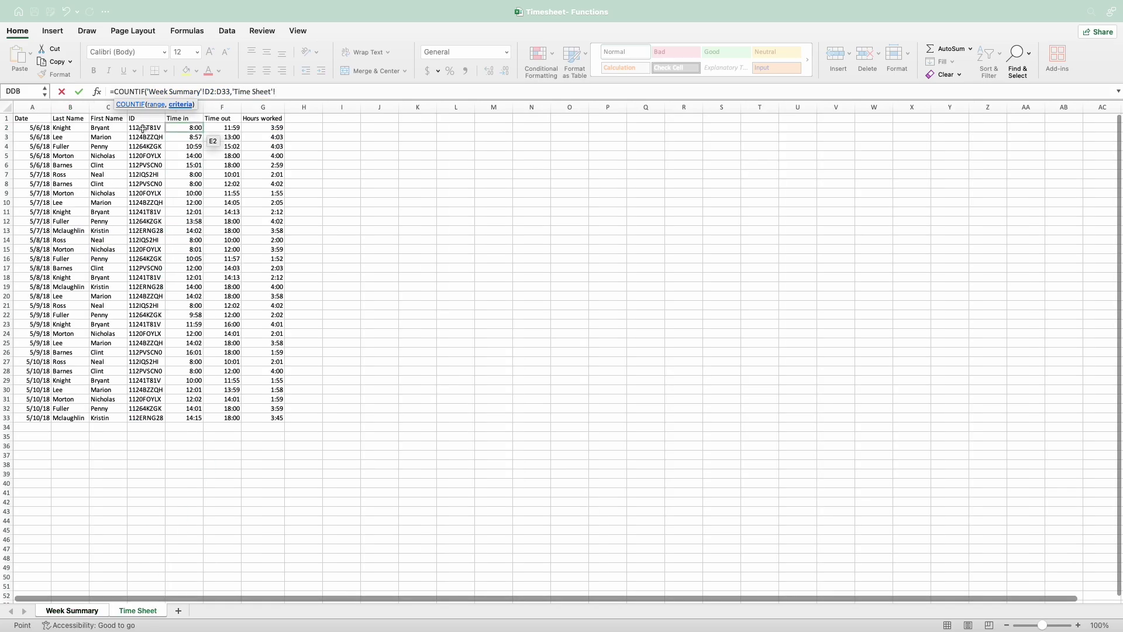
pyautogui.moveTo(145, 128)
pyautogui.mouseDown()
pyautogui.moveTo(141, 430)
pyautogui.moveTo(146, 137)
pyautogui.mouseUp()
pyautogui.moveTo(295, 93); pyautogui.dragTo(233, 87)
pyautogui.press('BackSpace')
pyautogui.press('BackSpace')
pyautogui.press('BackSpace')
pyautogui.press('BackSpace')
pyautogui.press('BackSpace')
pyautogui.press('BackSpace')
pyautogui.press('BackSpace')
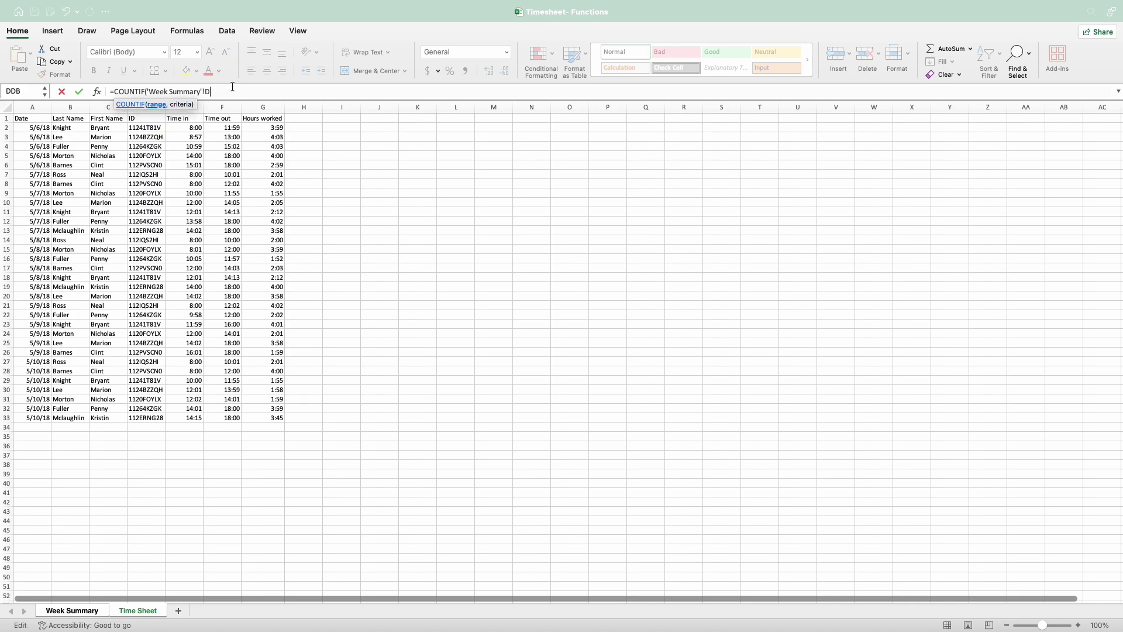
pyautogui.press('BackSpace')
pyautogui.press('BackSpace')
pyautogui.press('BackSpace')
pyautogui.press('BackSpace')
pyautogui.press('BackSpace')
pyautogui.press('BackSpace')
pyautogui.press('BackSpace')
pyautogui.press('BackSpace')
pyautogui.press('BackSpace')
pyautogui.press('BackSpace')
pyautogui.press('BackSpace')
pyautogui.press('BackSpace')
pyautogui.press('BackSpace')
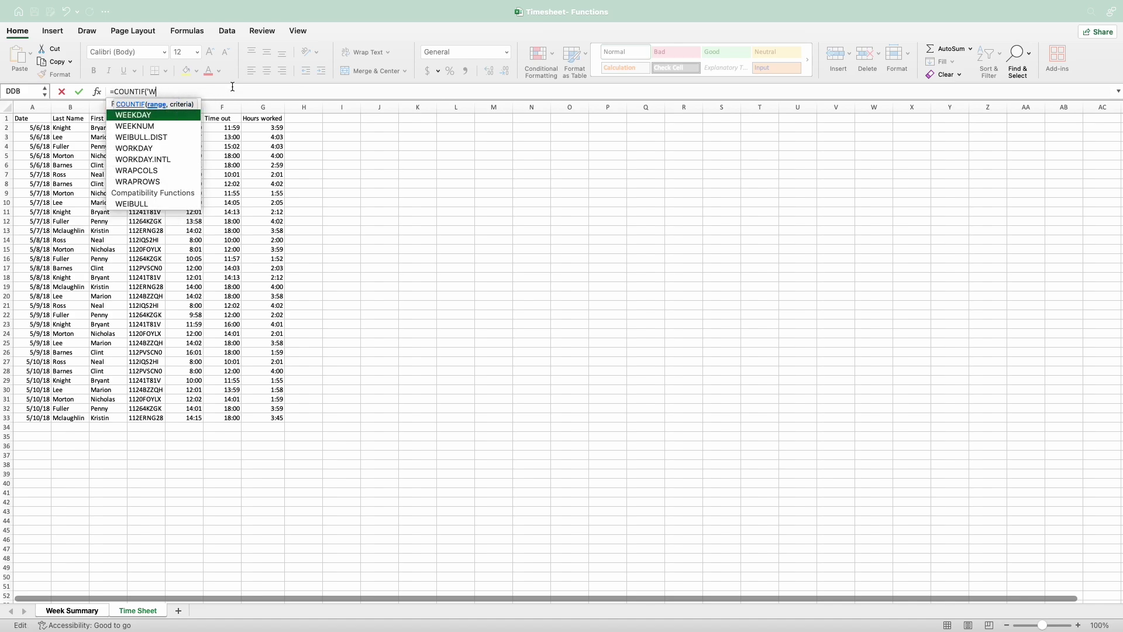
# - Complete the D2 COUNTIF formula with the ID range 'Time Sheet'!D2:D33 and the criterion 'Week Summary'!C2
pyautogui.click(142, 128)
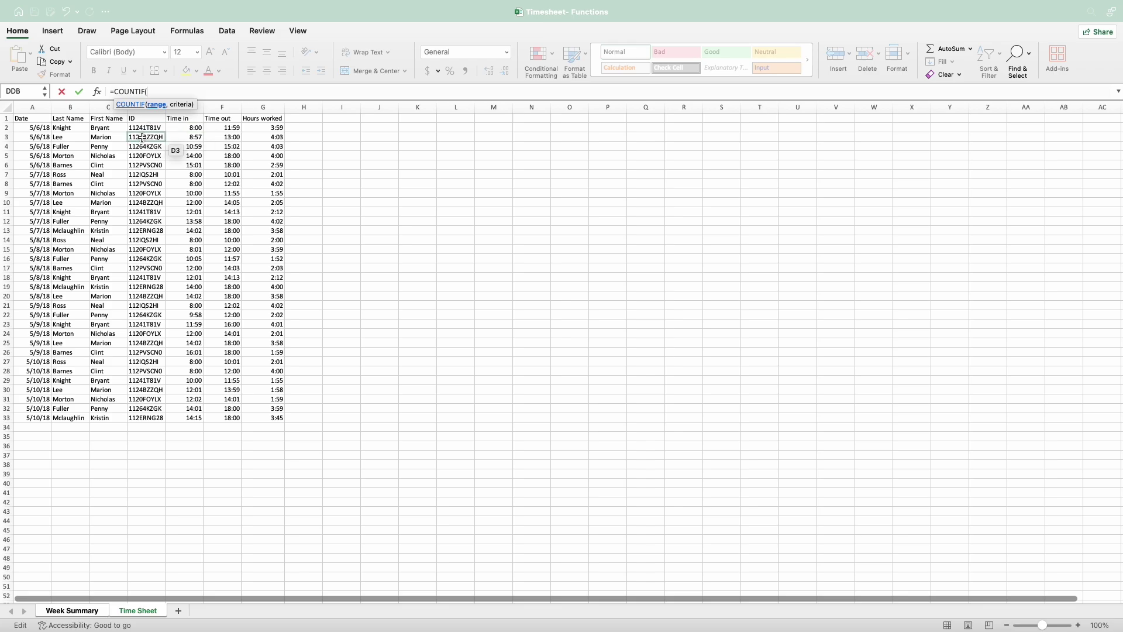
pyautogui.moveTo(142, 128); pyautogui.dragTo(146, 418)
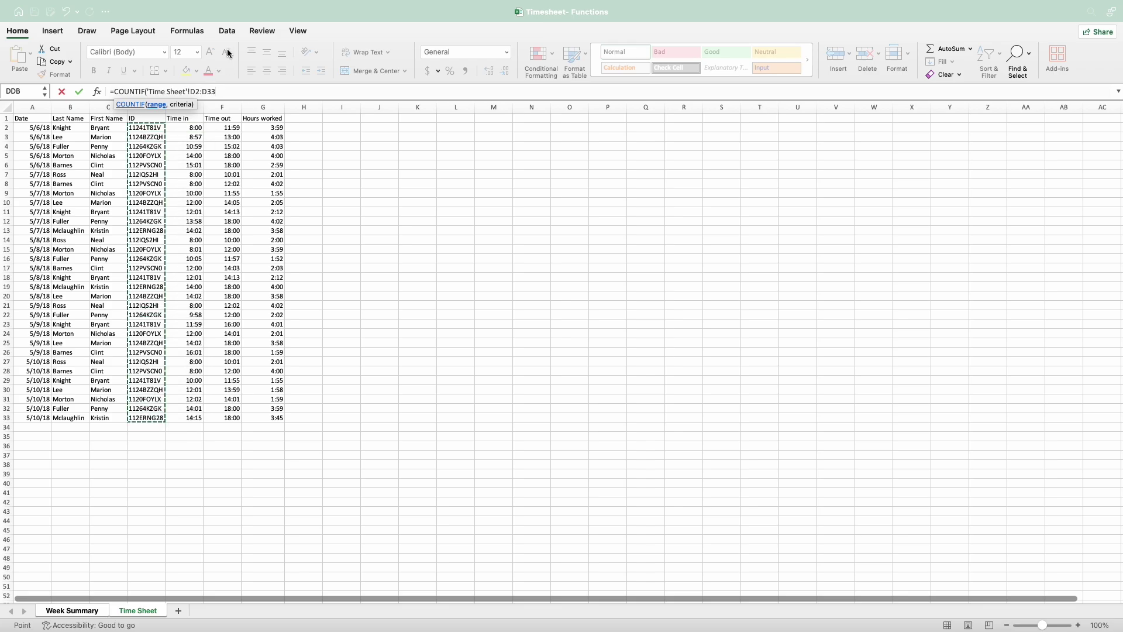
pyautogui.write(',')
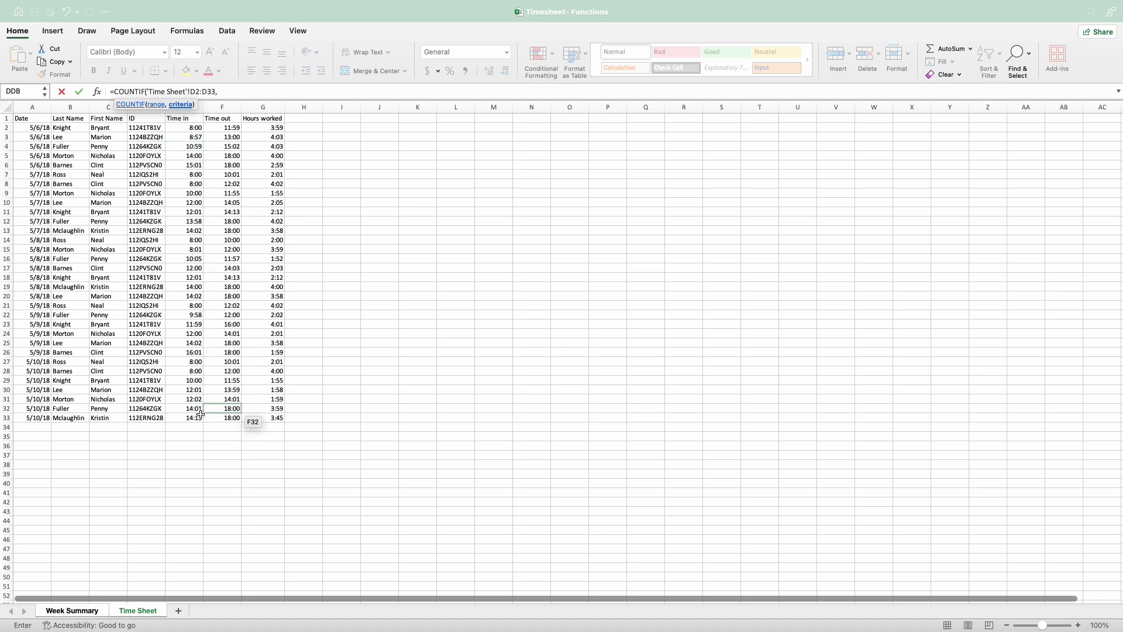
pyautogui.click(82, 611)
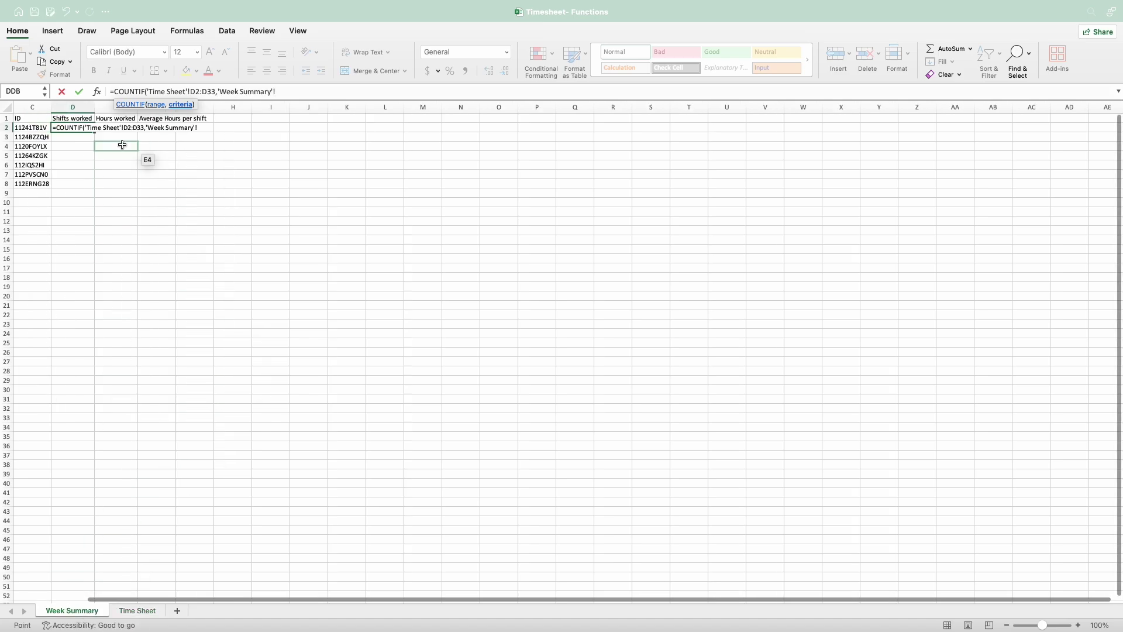
pyautogui.click(32, 128)
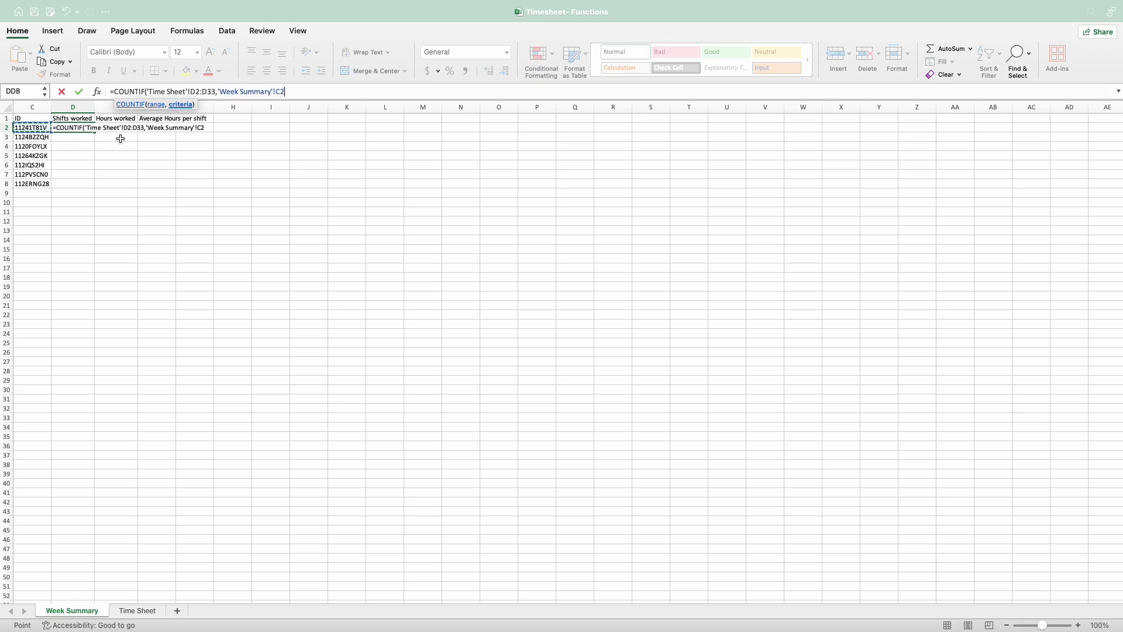
pyautogui.press('Return')
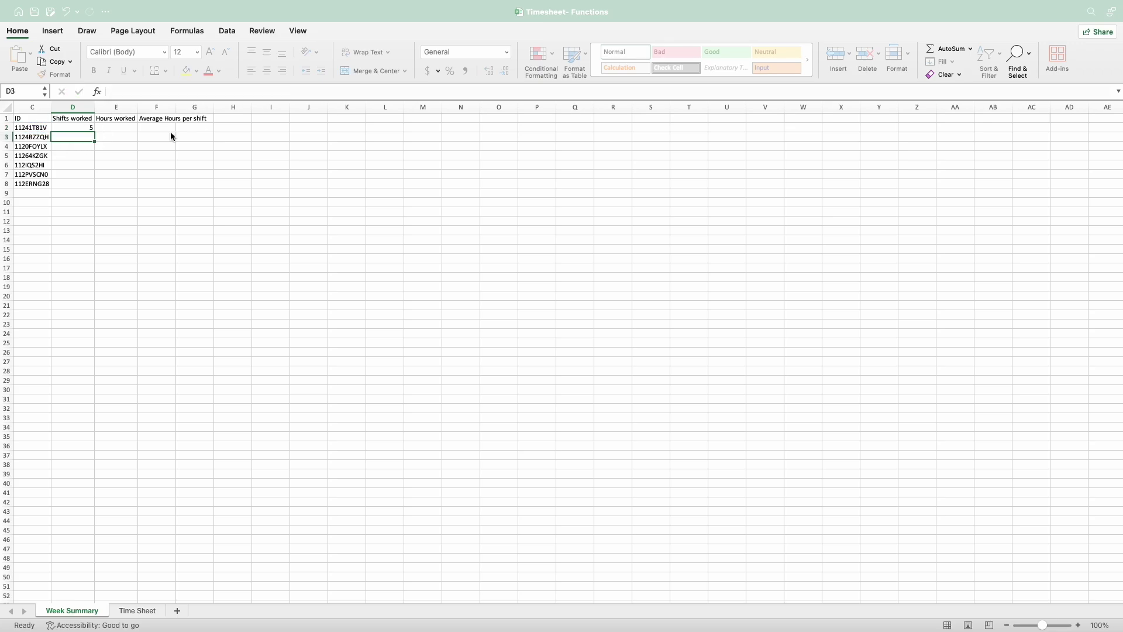
# - Make the D2 formula's Time Sheet range absolute as $D$2:$D$33 and fill the formula down to D8
pyautogui.click(93, 129)
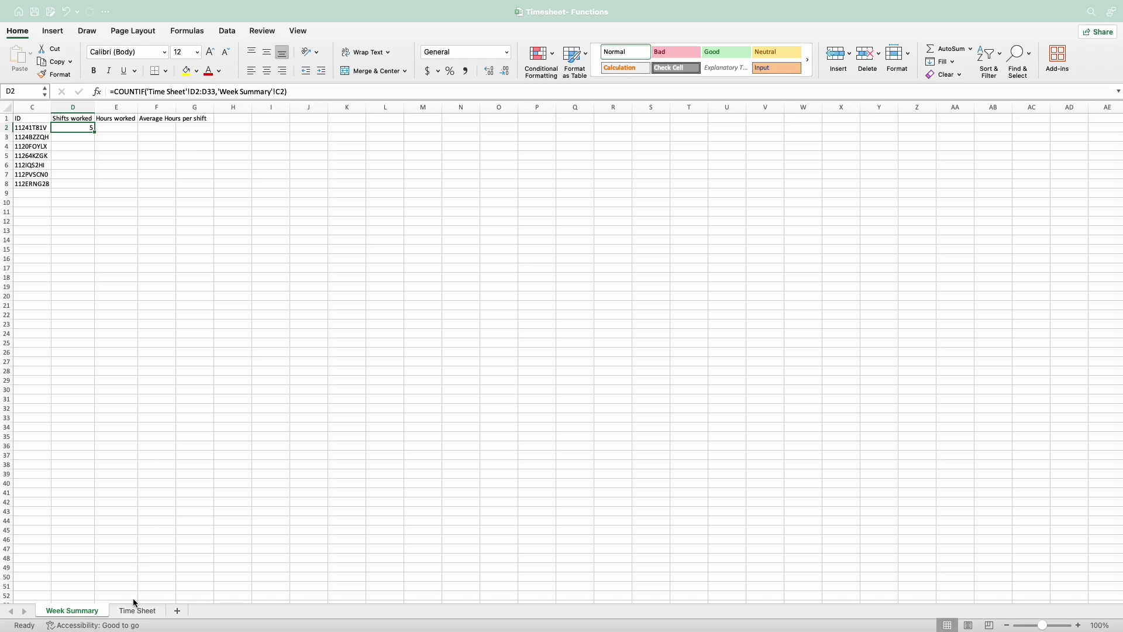
pyautogui.click(200, 91)
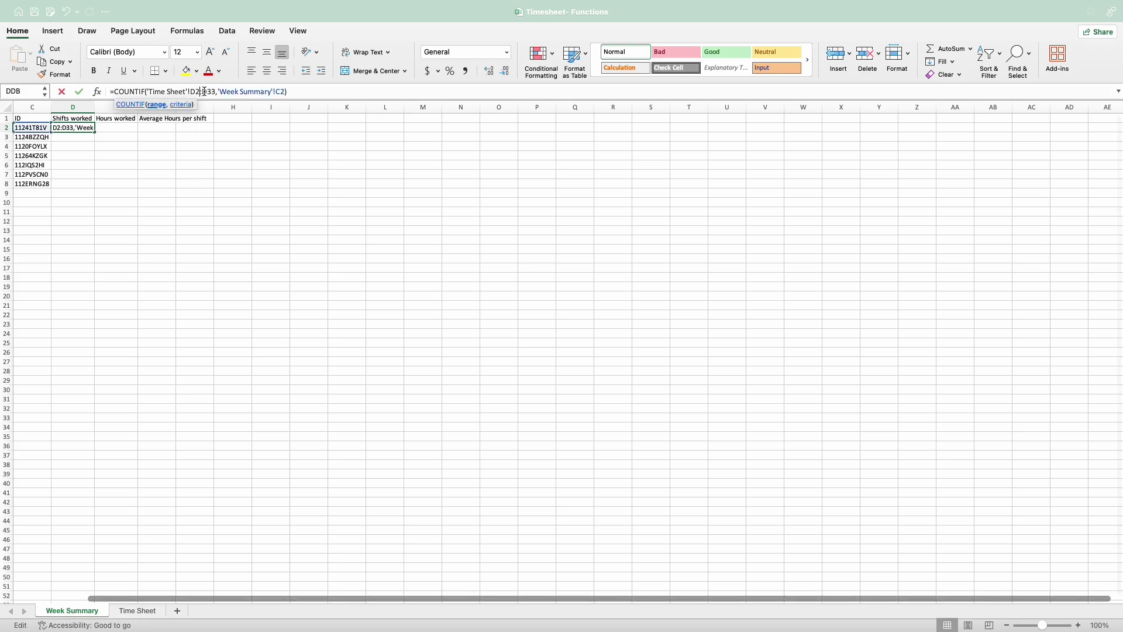
pyautogui.press('F4')
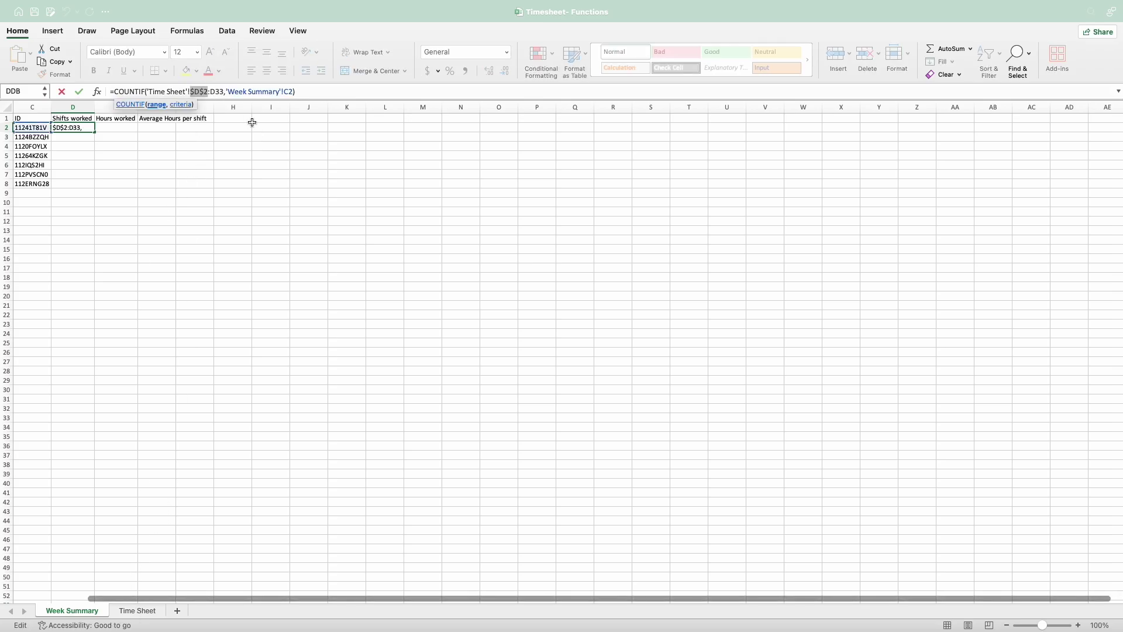
pyautogui.click(222, 91)
pyautogui.press('F4')
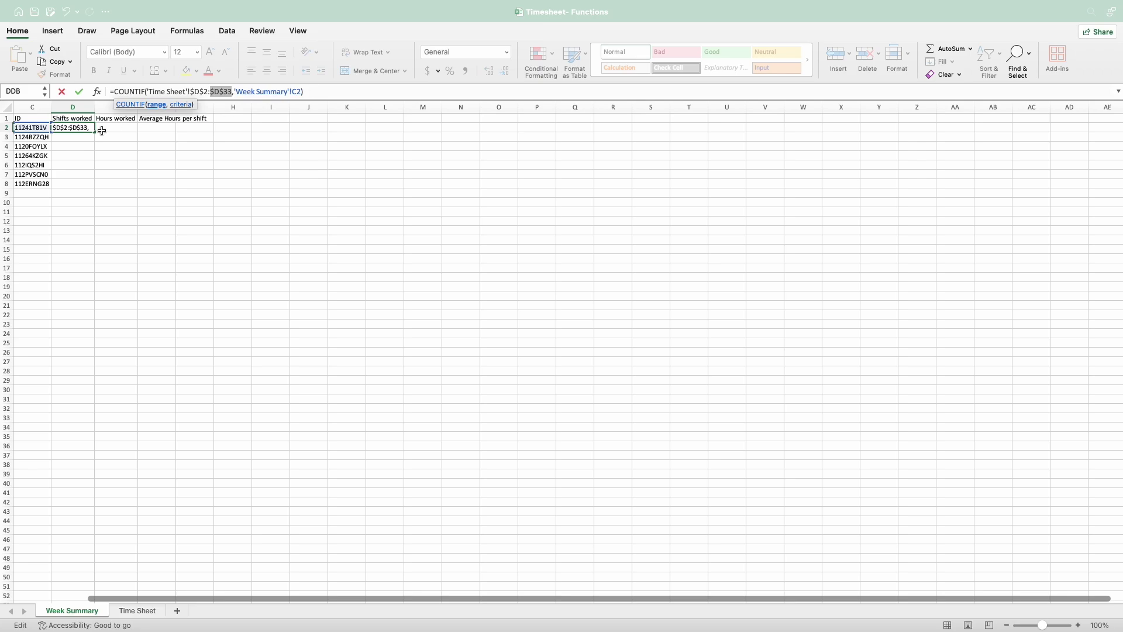
pyautogui.click(81, 91)
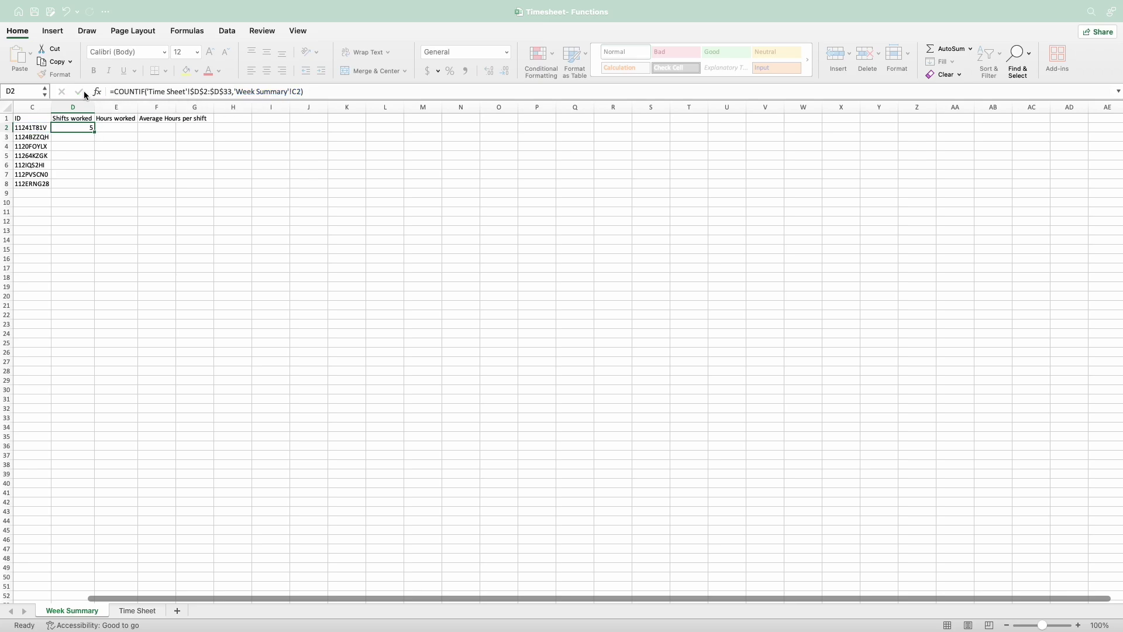
pyautogui.moveTo(94, 132); pyautogui.dragTo(90, 190)
pyautogui.click(136, 157)
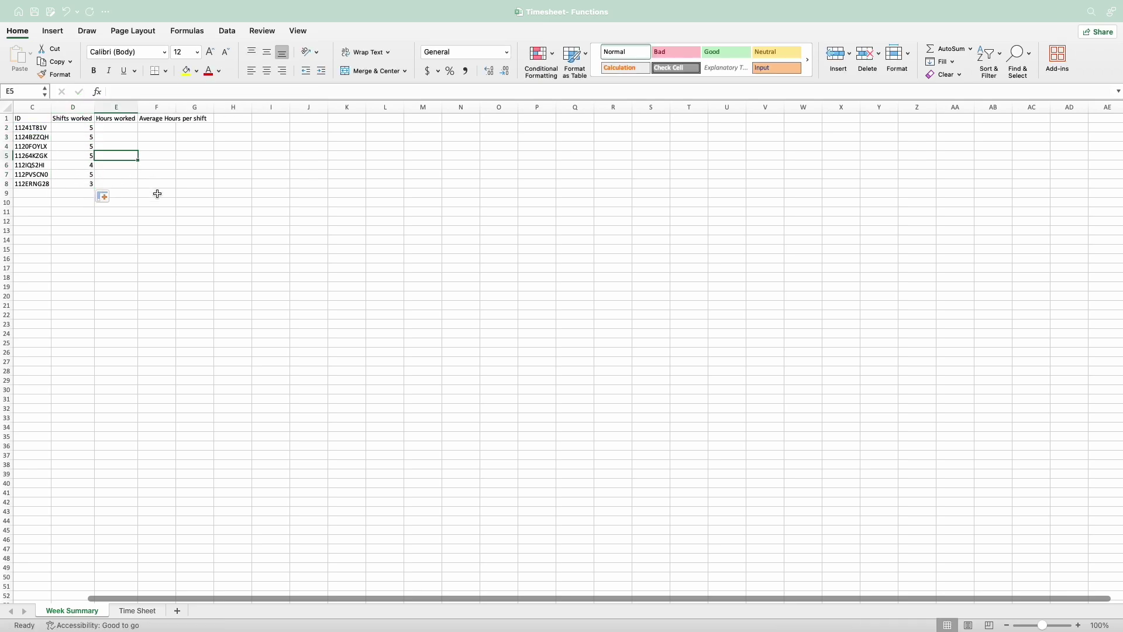
pyautogui.click(112, 127)
pyautogui.write('=SUMIF(')
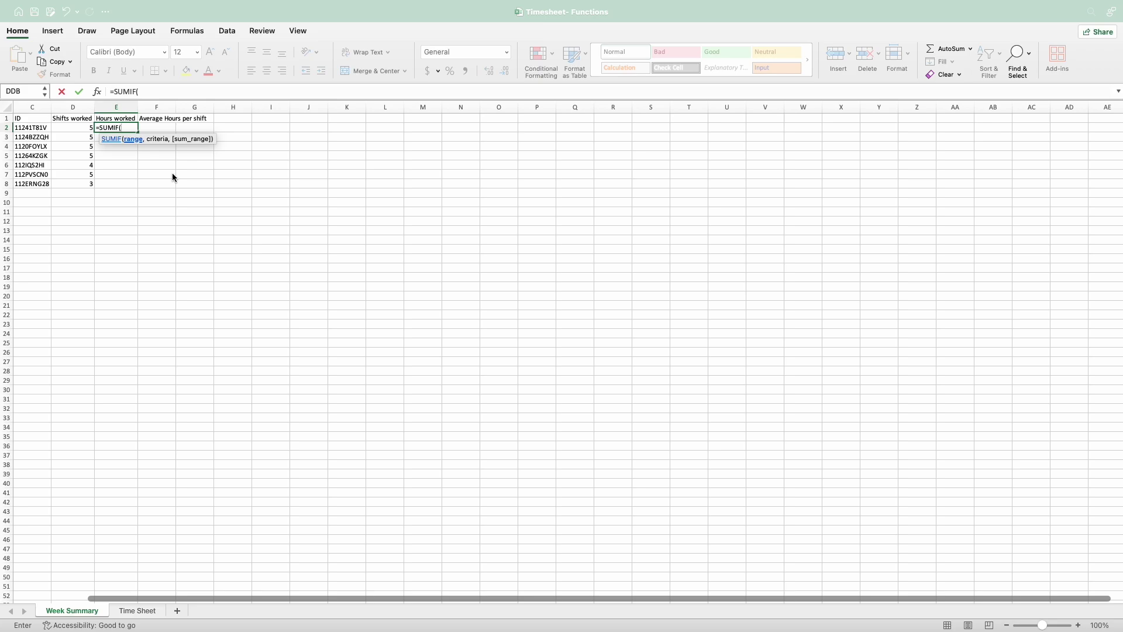
pyautogui.press('BackSpace')
pyautogui.press('BackSpace')
pyautogui.press('BackSpace')
pyautogui.press('BackSpace')
pyautogui.press('BackSpace')
pyautogui.press('BackSpace')
pyautogui.press('BackSpace')
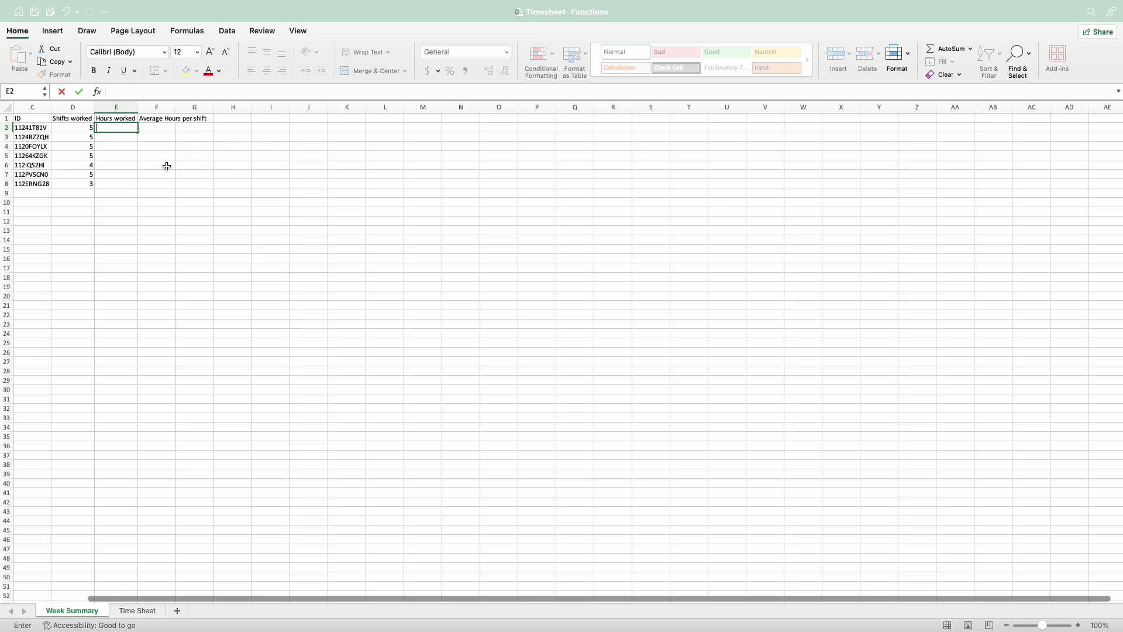
pyautogui.click(157, 127)
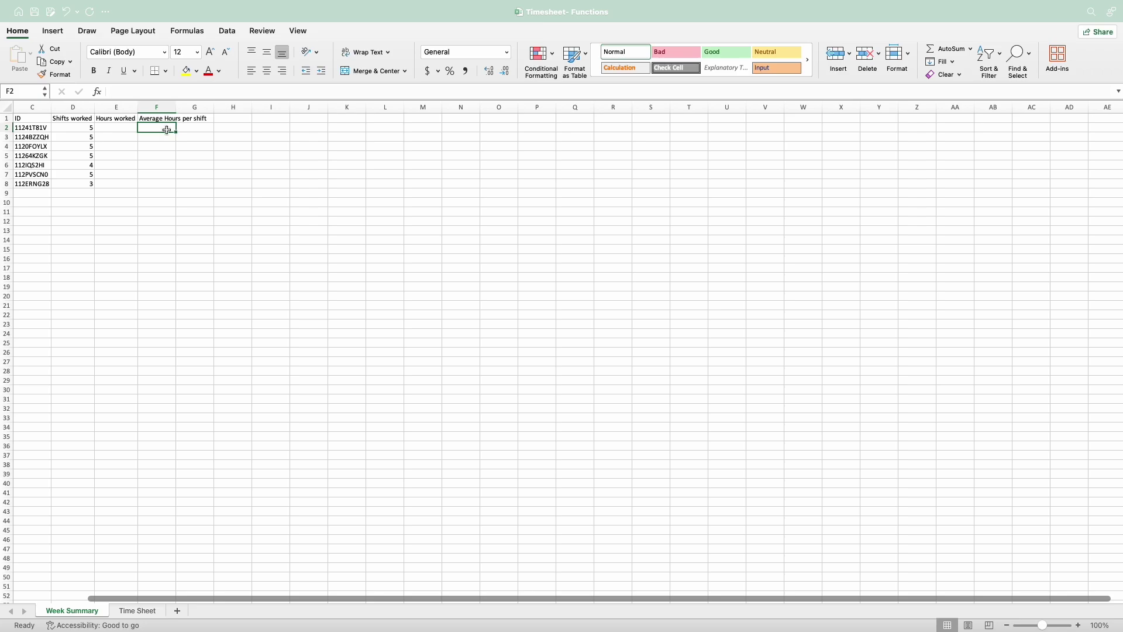
# - Start a SUMIF formula in cell E2 of the Week Summary sheet with the ID range 'Time Sheet'!D2:D33
pyautogui.click(120, 126)
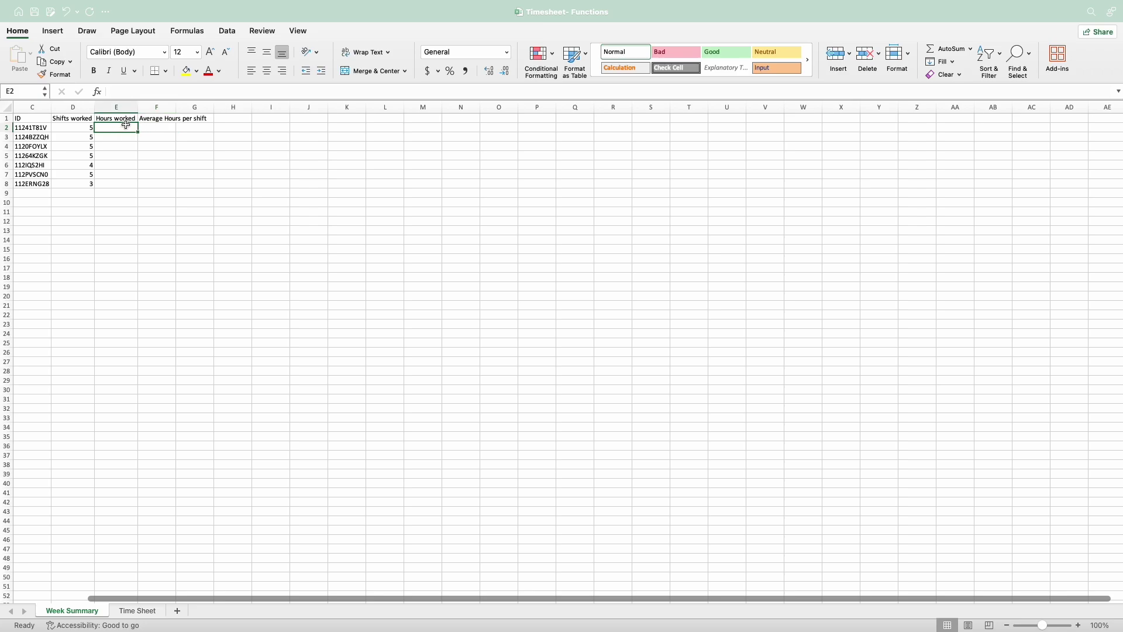
pyautogui.write('=SUMIF(')
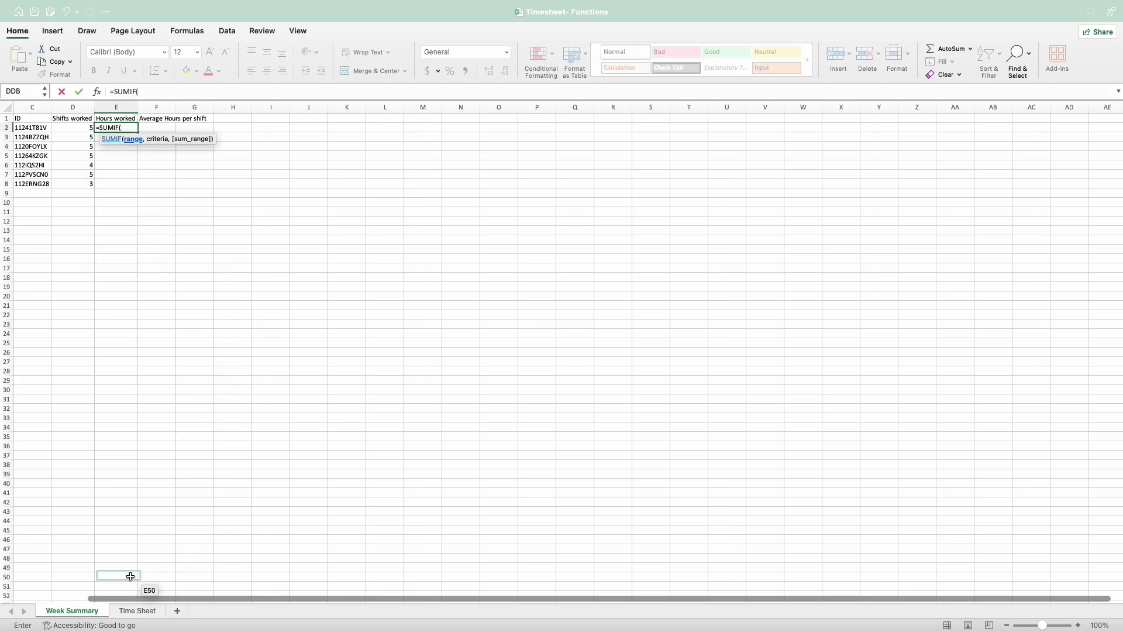
pyautogui.click(135, 611)
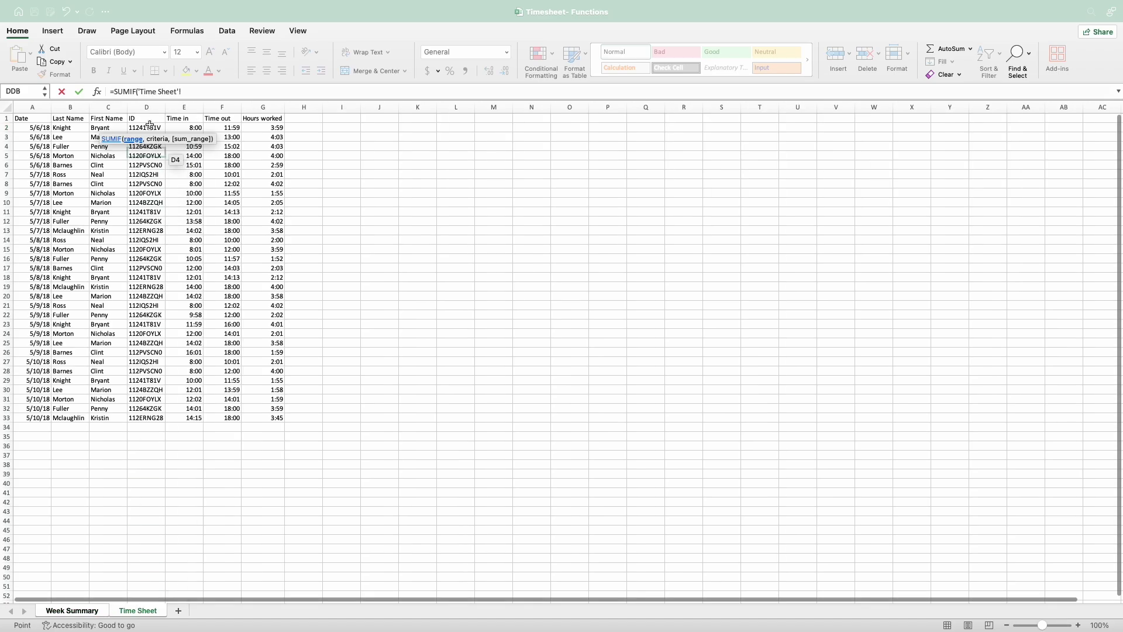
pyautogui.moveTo(146, 128); pyautogui.dragTo(146, 418)
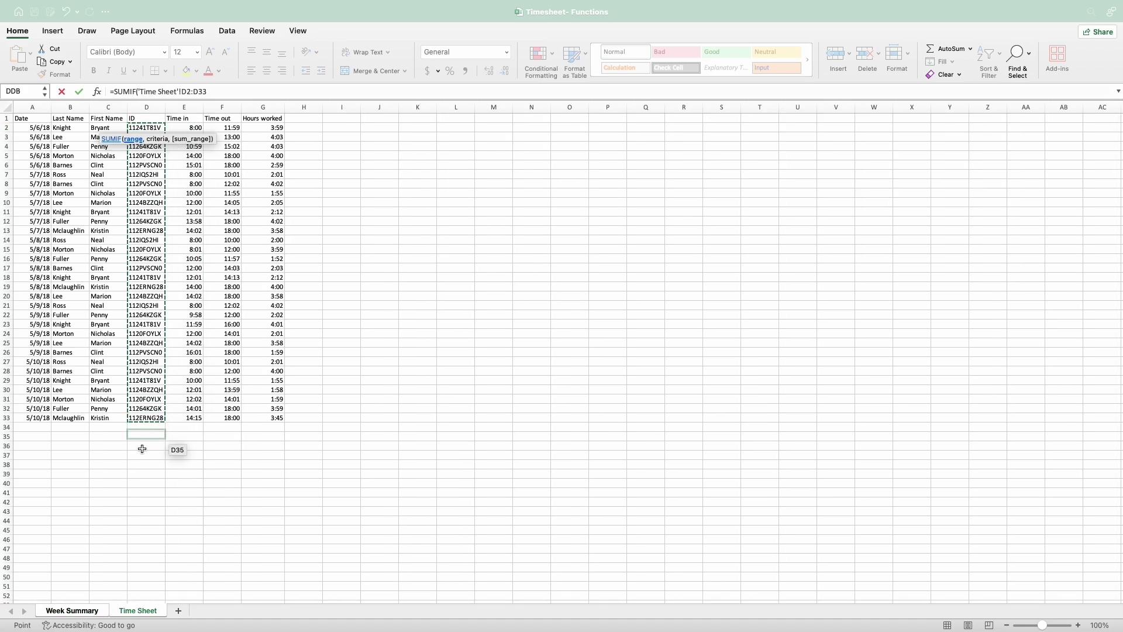
pyautogui.click(210, 91)
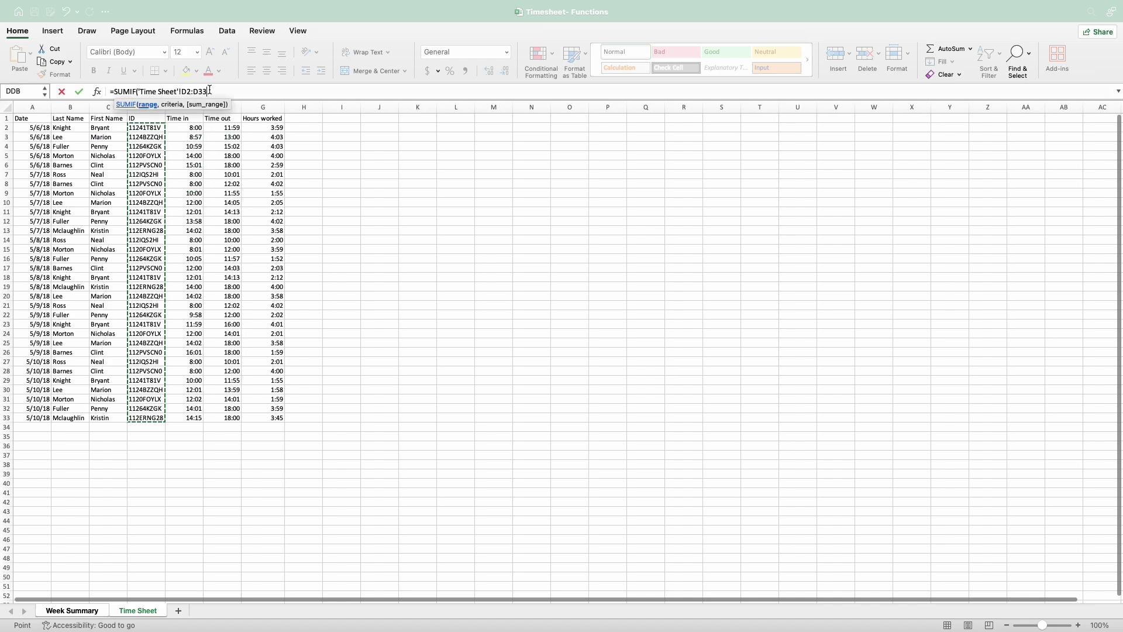
pyautogui.write(',')
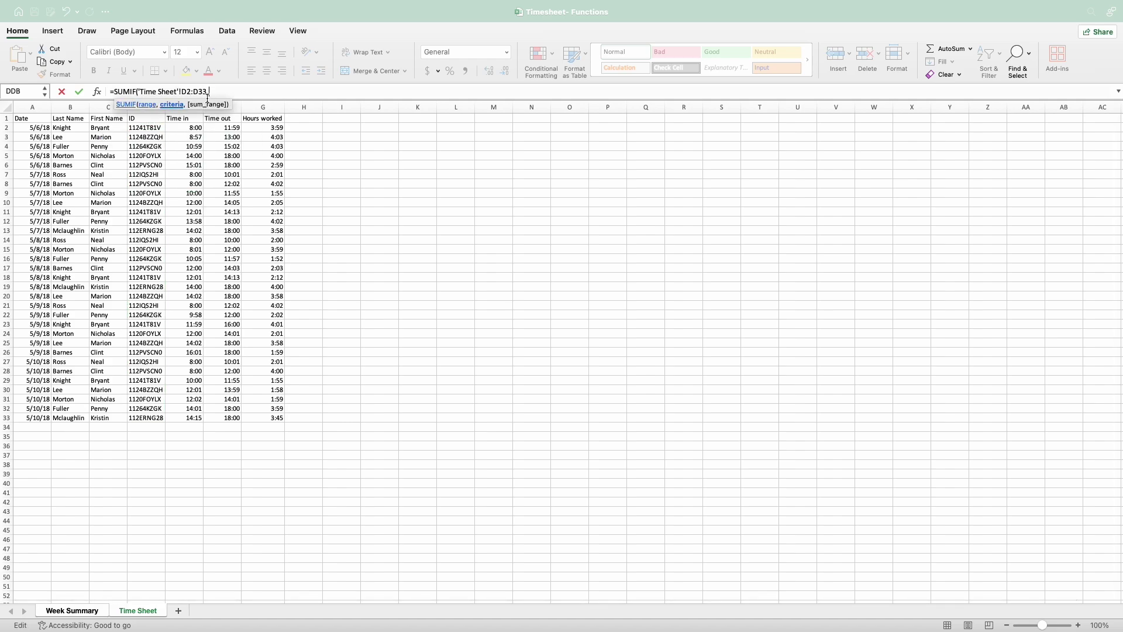
# - Add the criterion 'Week Summary'!C2 and the sum range 'Time Sheet'!G2:G33 to the SUMIF formula
pyautogui.click(72, 610)
pyautogui.click(40, 127)
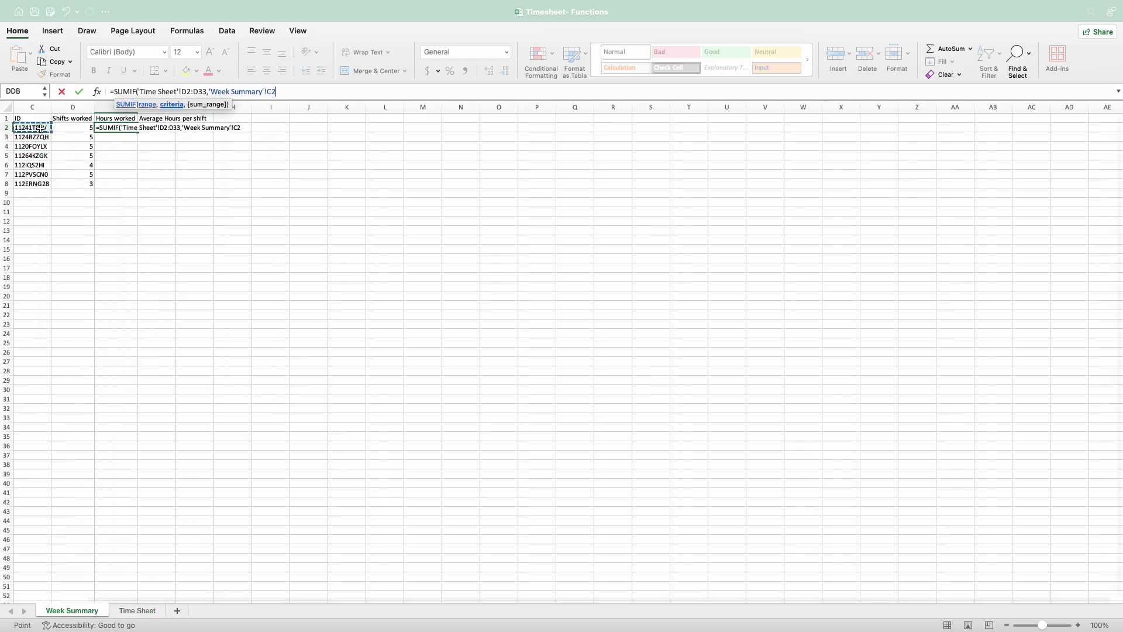
pyautogui.write(',')
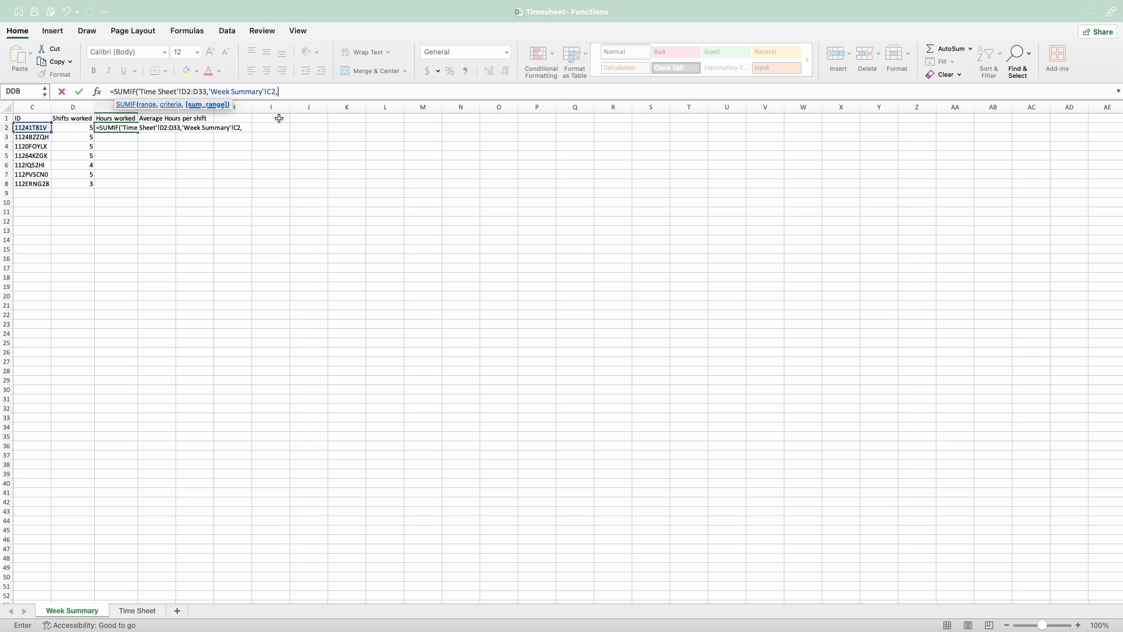
pyautogui.click(135, 610)
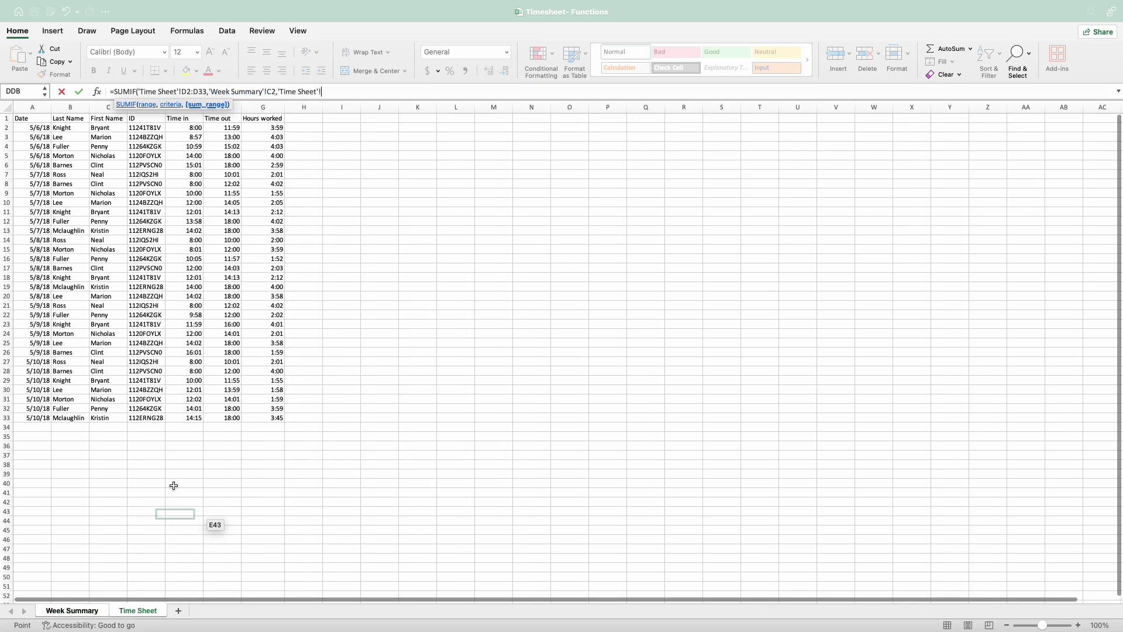
pyautogui.moveTo(279, 128); pyautogui.dragTo(283, 416)
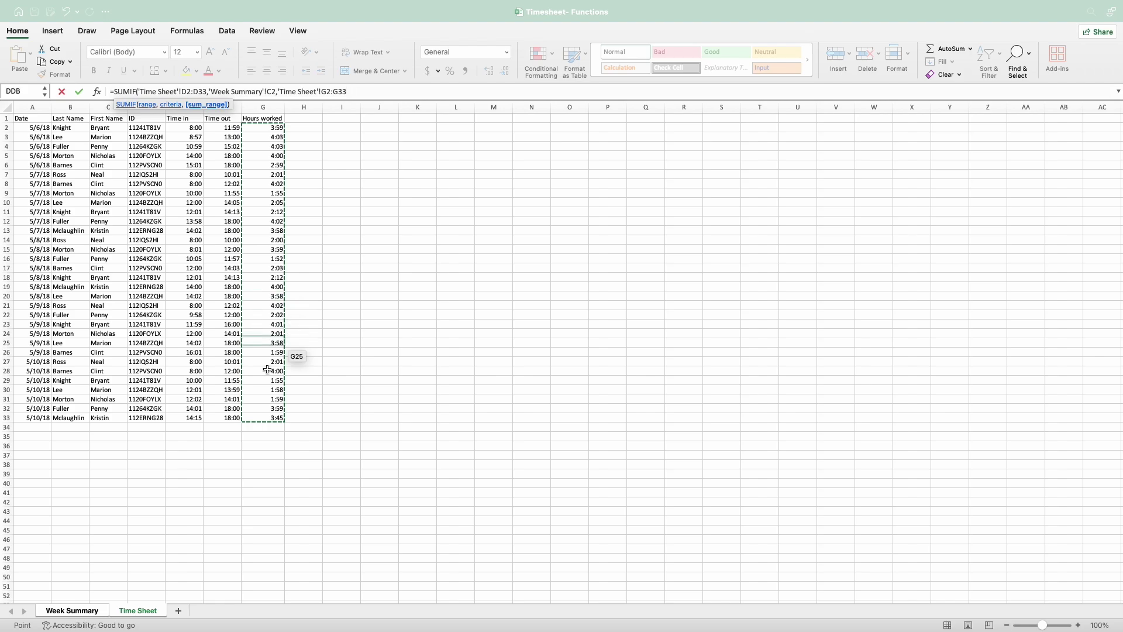
# - Make the SUMIF formula's Time Sheet ranges absolute as $D$2:$D$33 and $G$2:$G$33, and complete the formula in E2
pyautogui.press('F4')
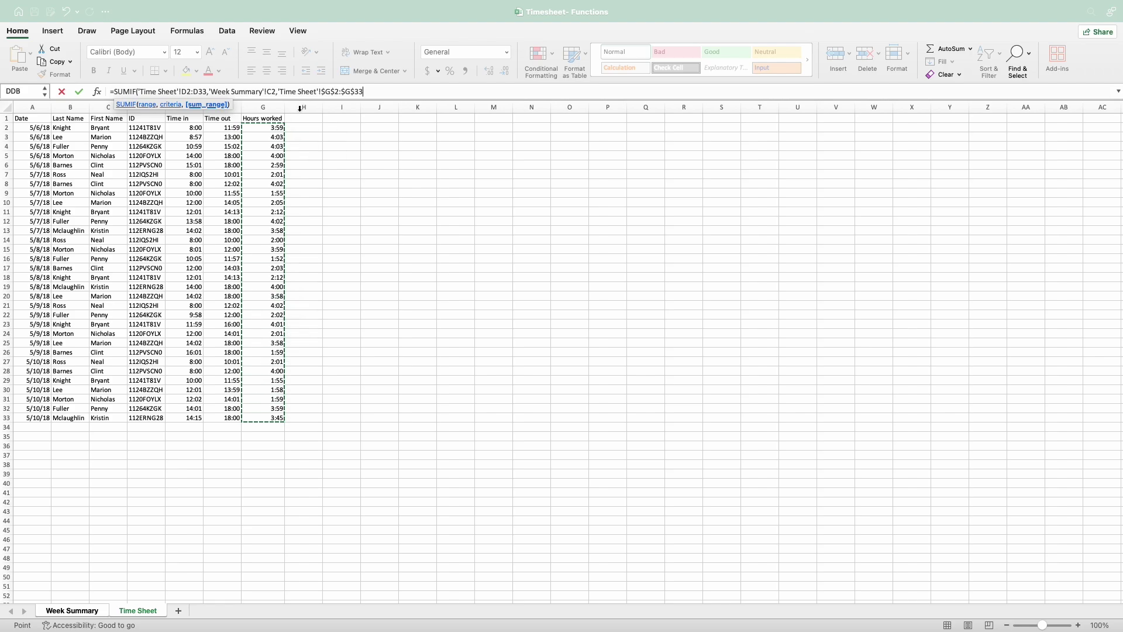
pyautogui.doubleClick(207, 90)
pyautogui.press('F4')
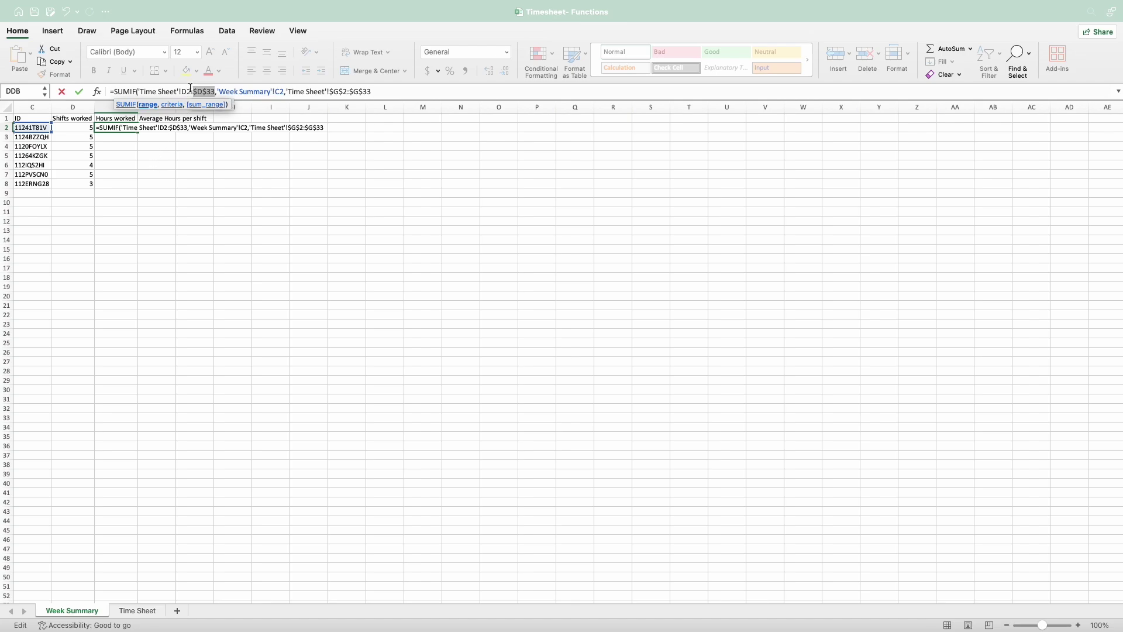
pyautogui.click(190, 89)
pyautogui.press('F4')
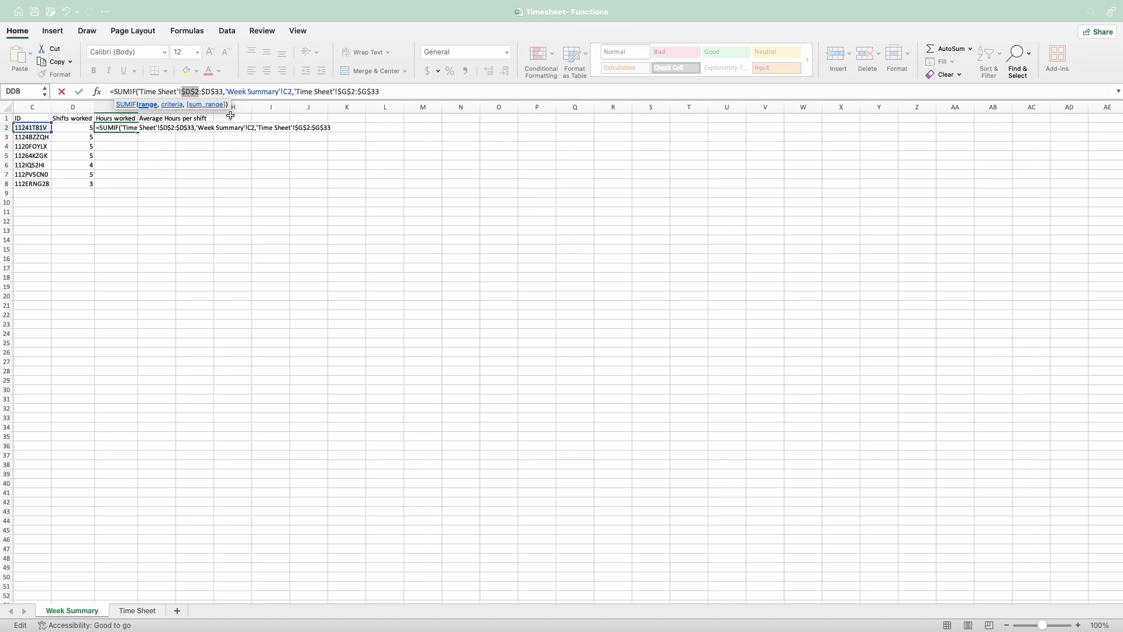
pyautogui.click(386, 91)
pyautogui.write(')')
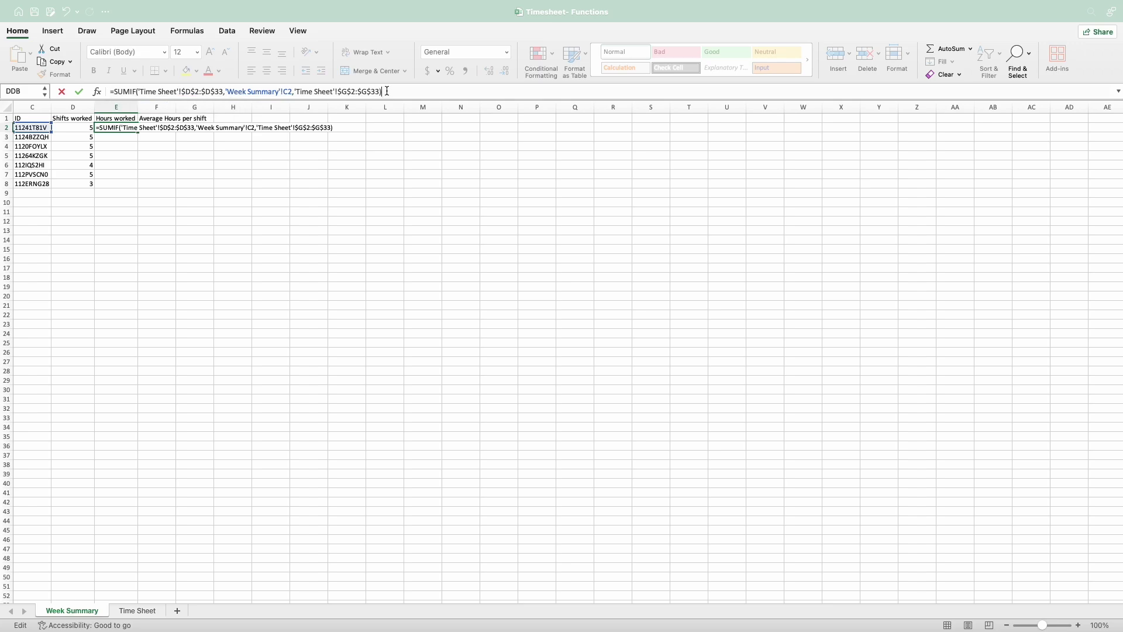
pyautogui.click(81, 90)
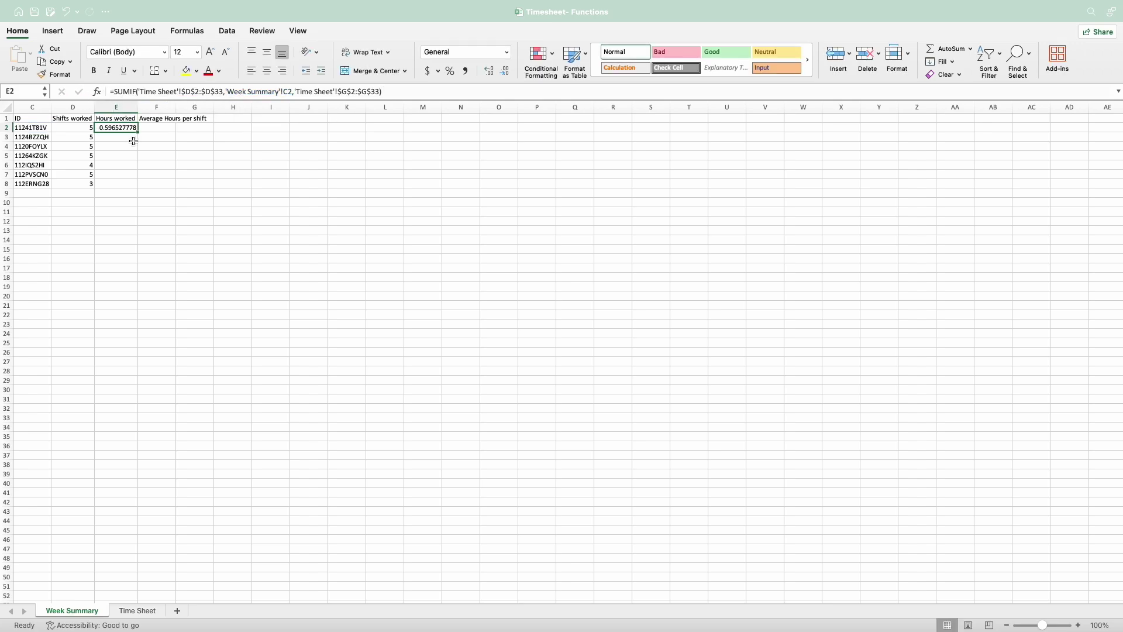
# - Fill the SUMIF formula from E2 down to E8 and check the copied formula in E8
pyautogui.moveTo(138, 132); pyautogui.dragTo(140, 188)
pyautogui.click(120, 183)
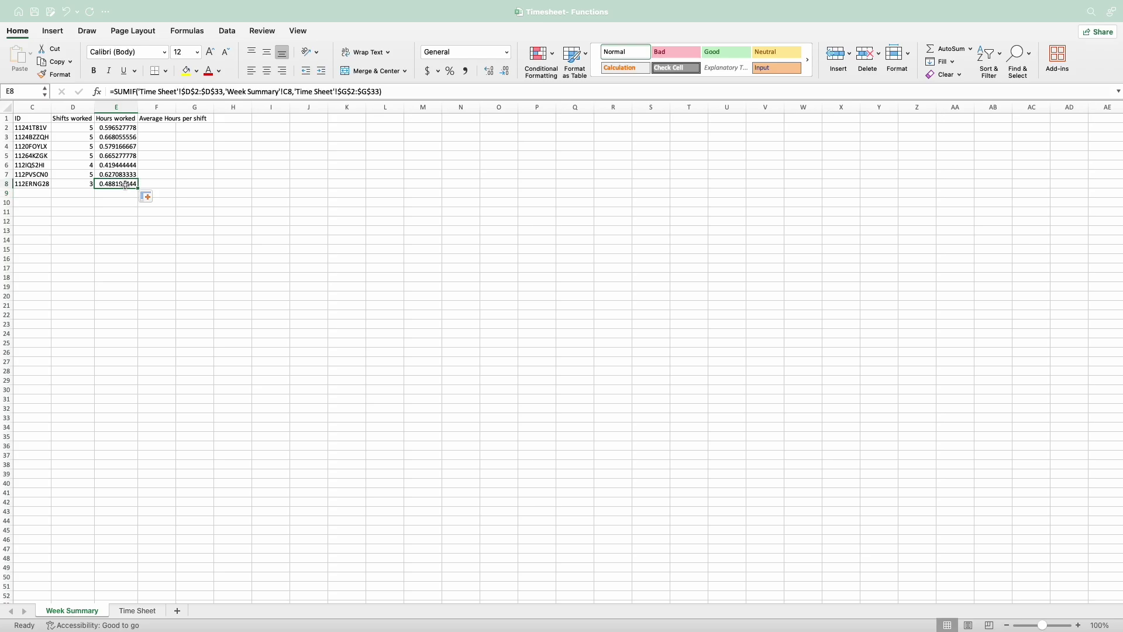
pyautogui.doubleClick(119, 184)
pyautogui.press('Return')
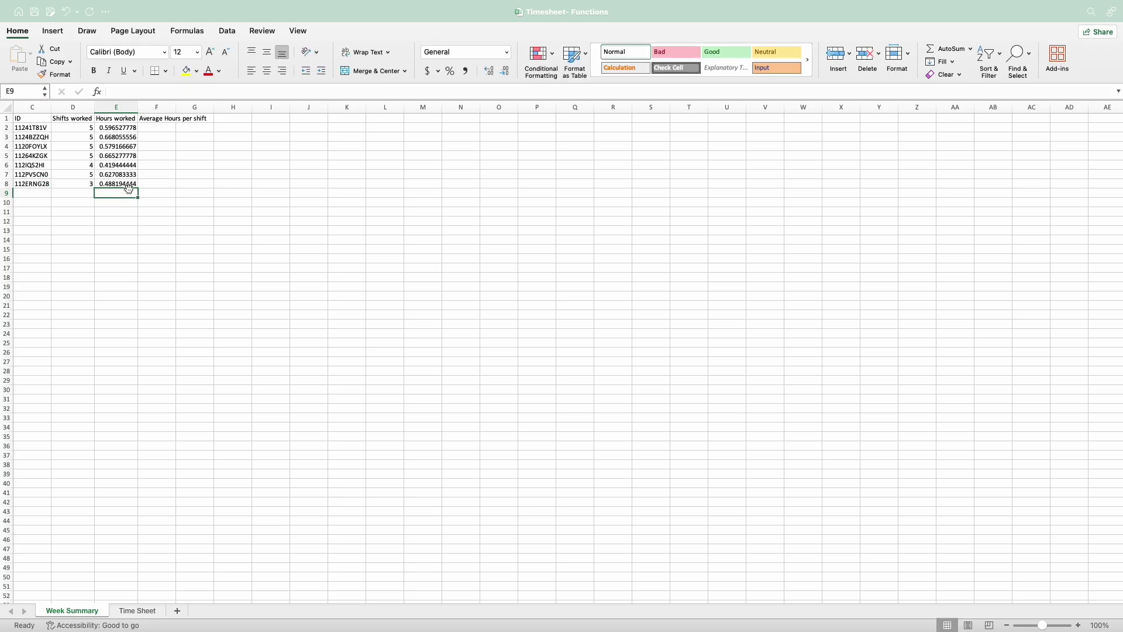
# - Check the Time Sheet's Hours worked number format and apply the custom format h:mm to E2:E10 of the Week Summary sheet
pyautogui.moveTo(128, 196); pyautogui.dragTo(130, 129)
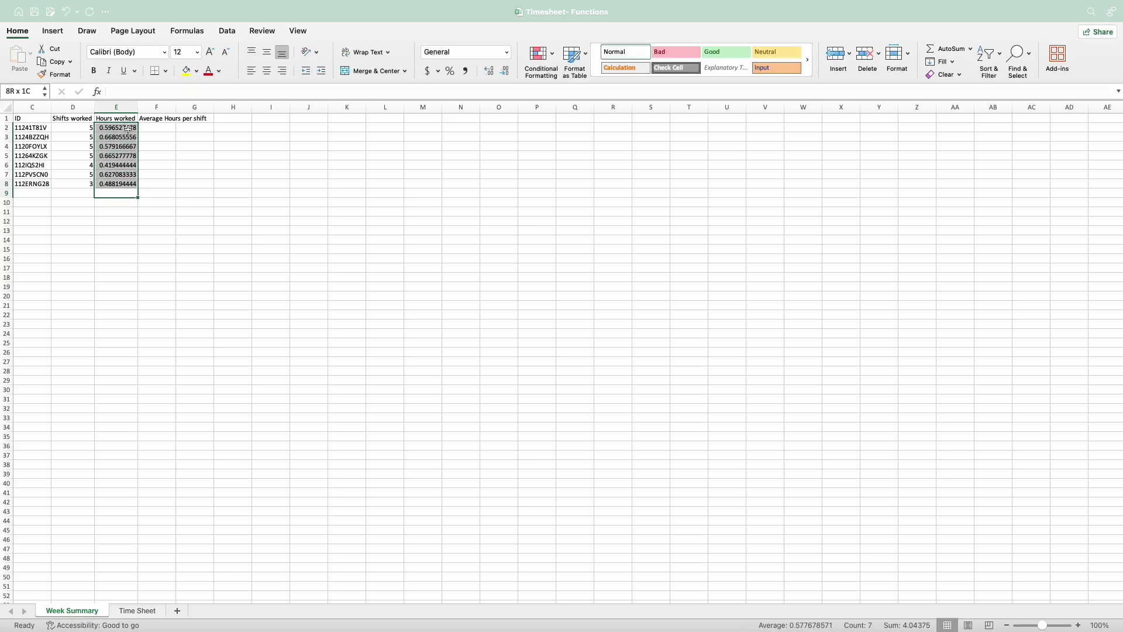
pyautogui.click(138, 610)
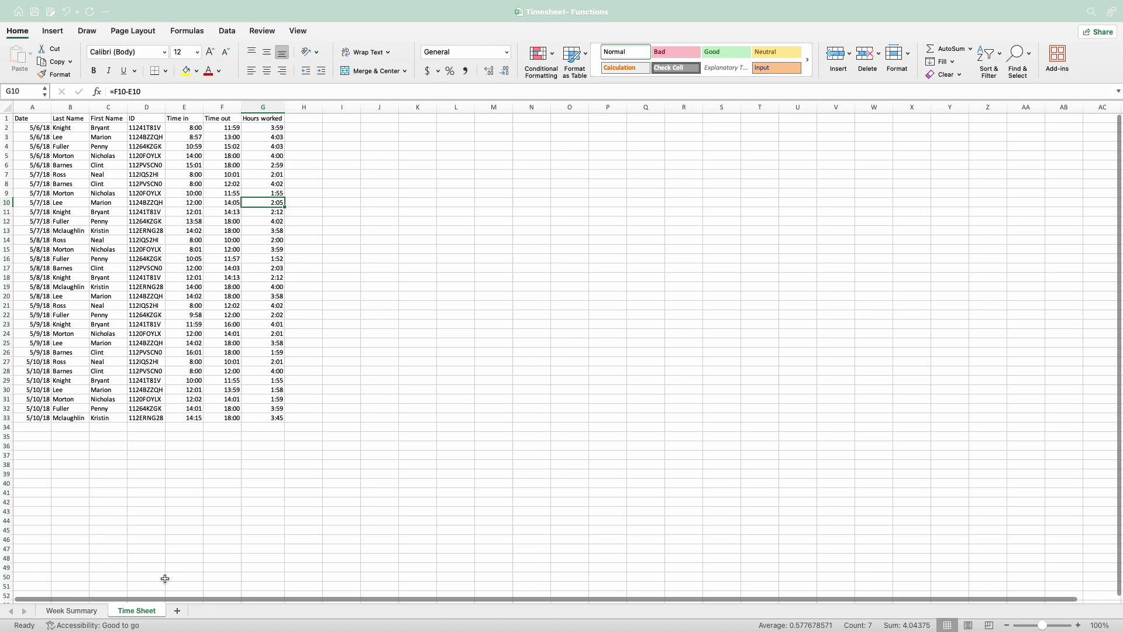
pyautogui.click(262, 156)
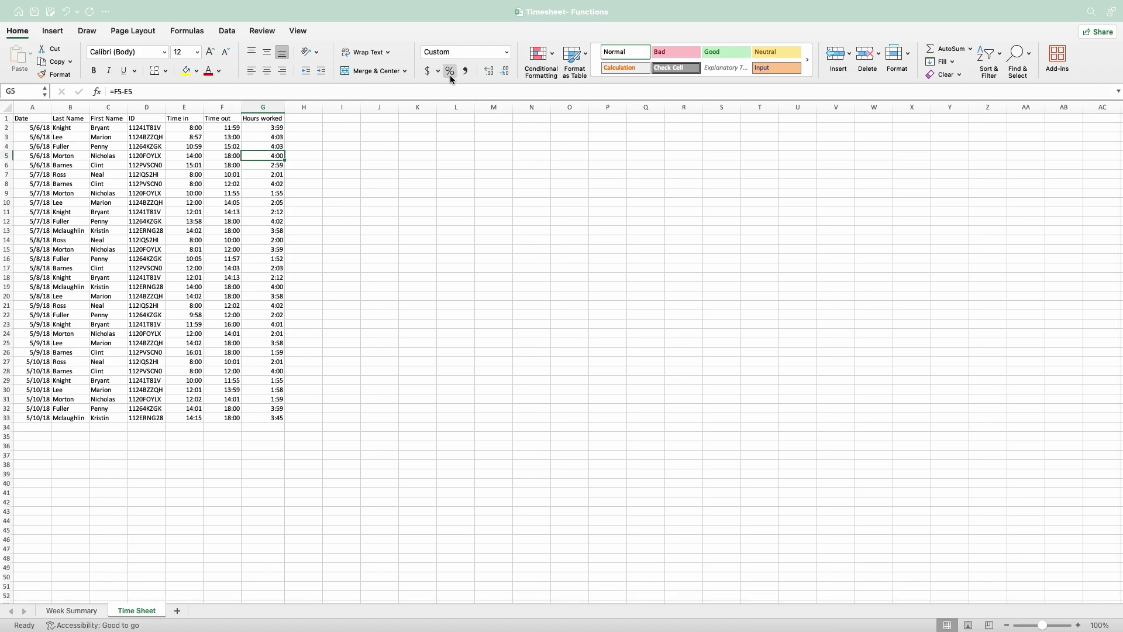
pyautogui.click(89, 610)
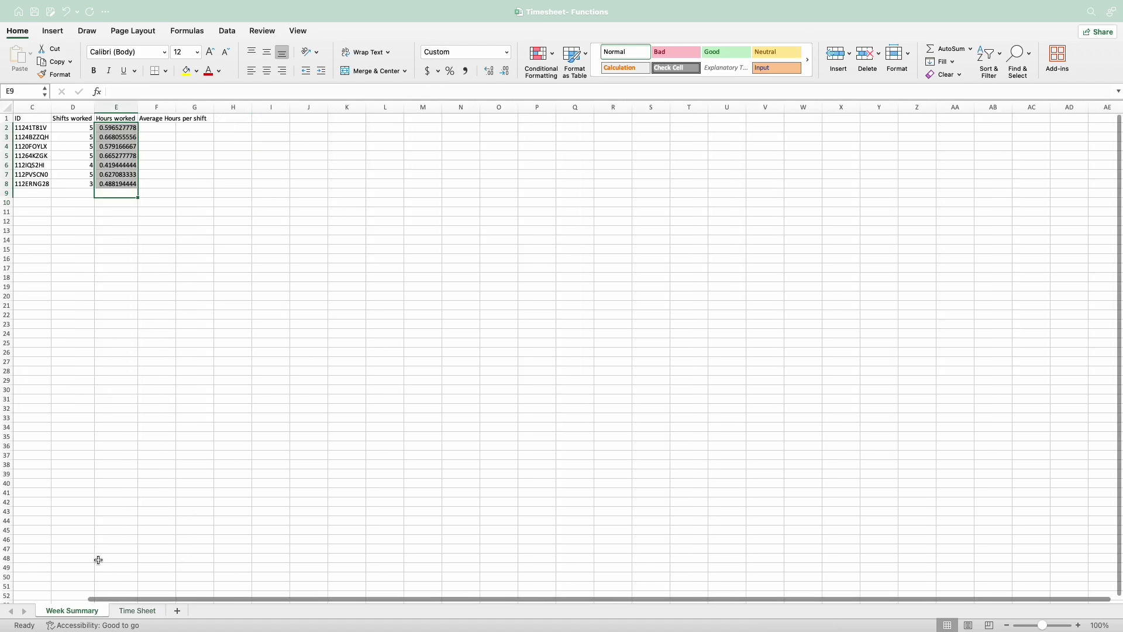
pyautogui.click(117, 195)
pyautogui.doubleClick(122, 192)
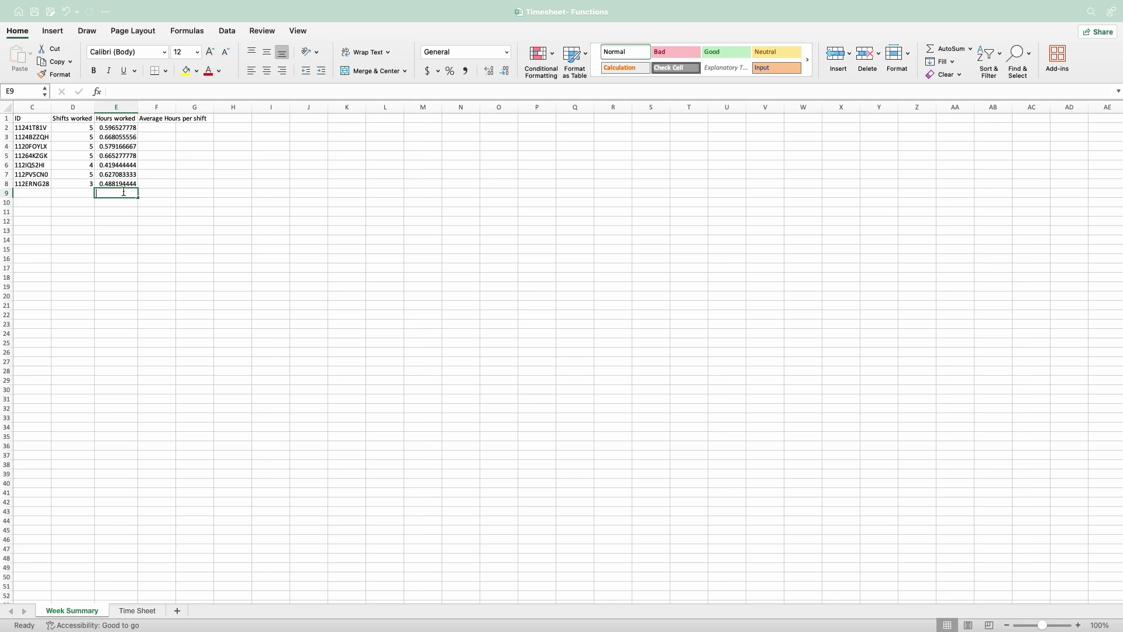
pyautogui.click(123, 205)
pyautogui.moveTo(117, 205); pyautogui.dragTo(120, 128)
pyautogui.click(506, 52)
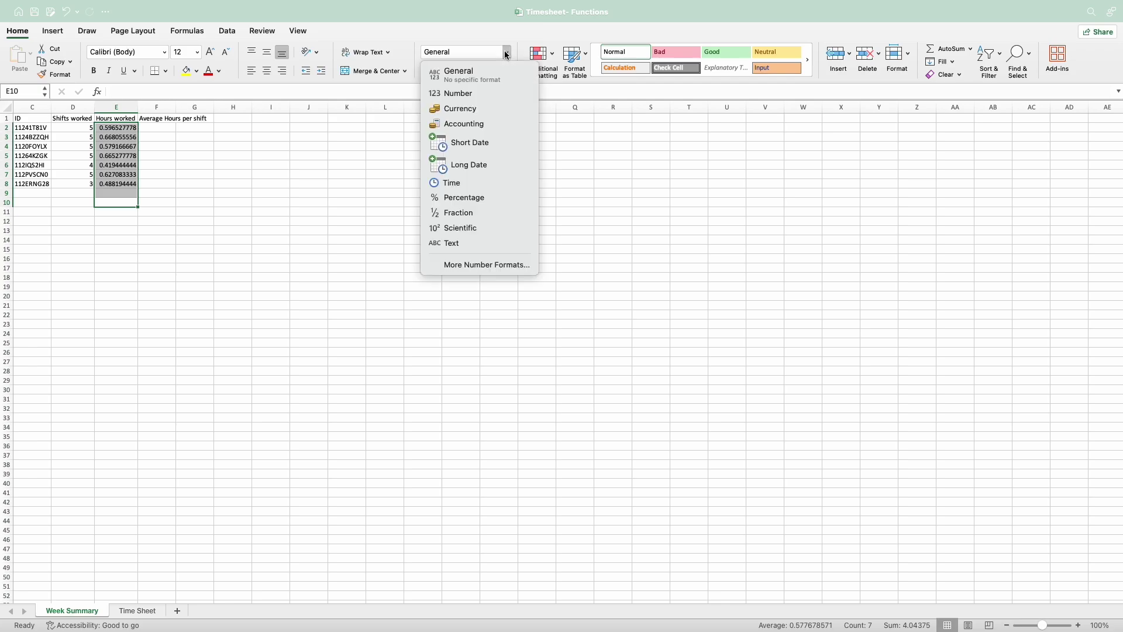
pyautogui.click(468, 265)
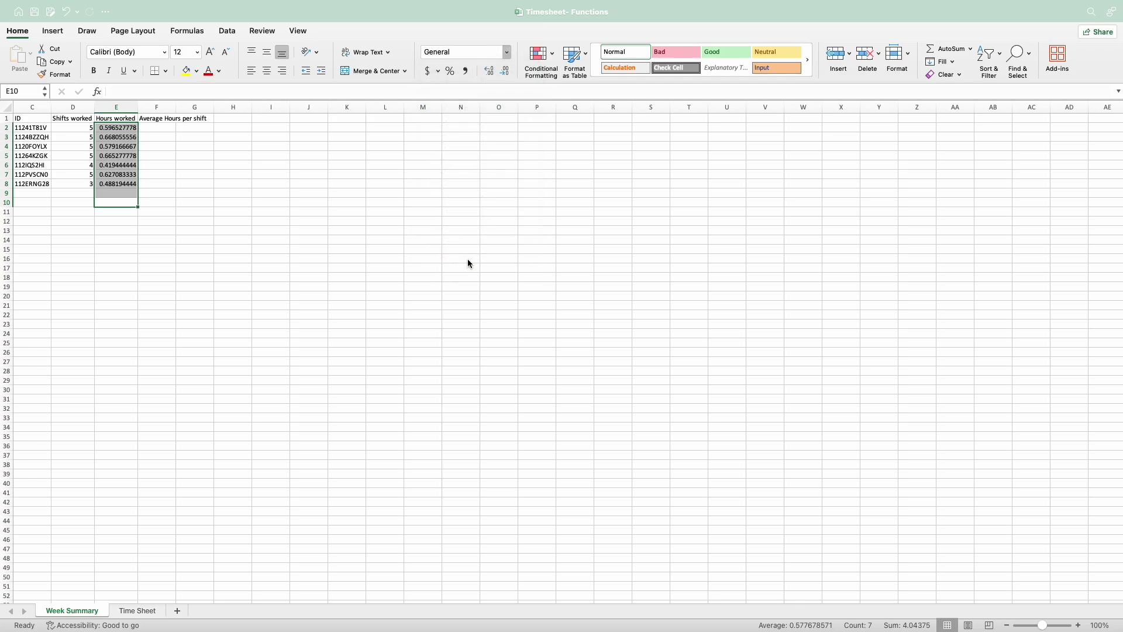
pyautogui.click(431, 253)
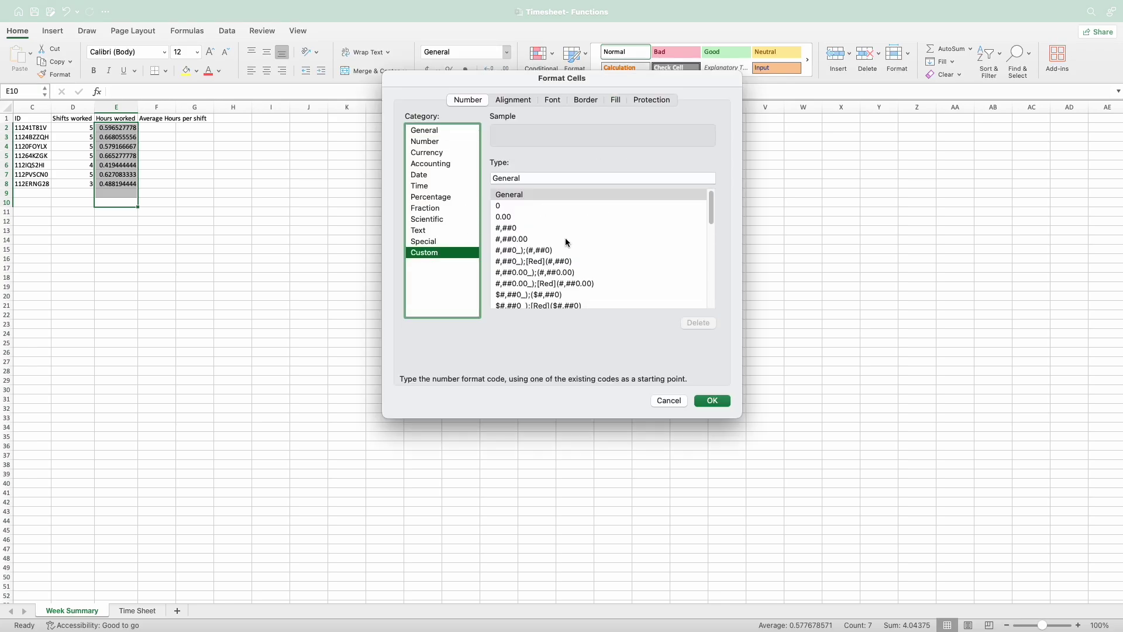
pyautogui.scroll(-10, 559, 243)
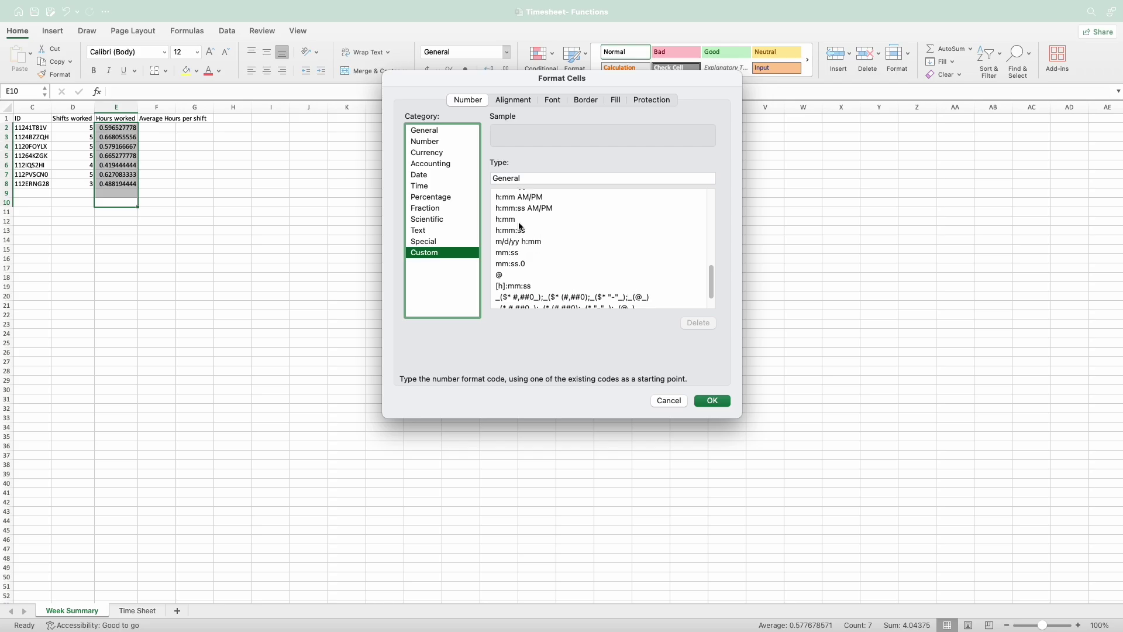
pyautogui.click(519, 219)
pyautogui.click(712, 400)
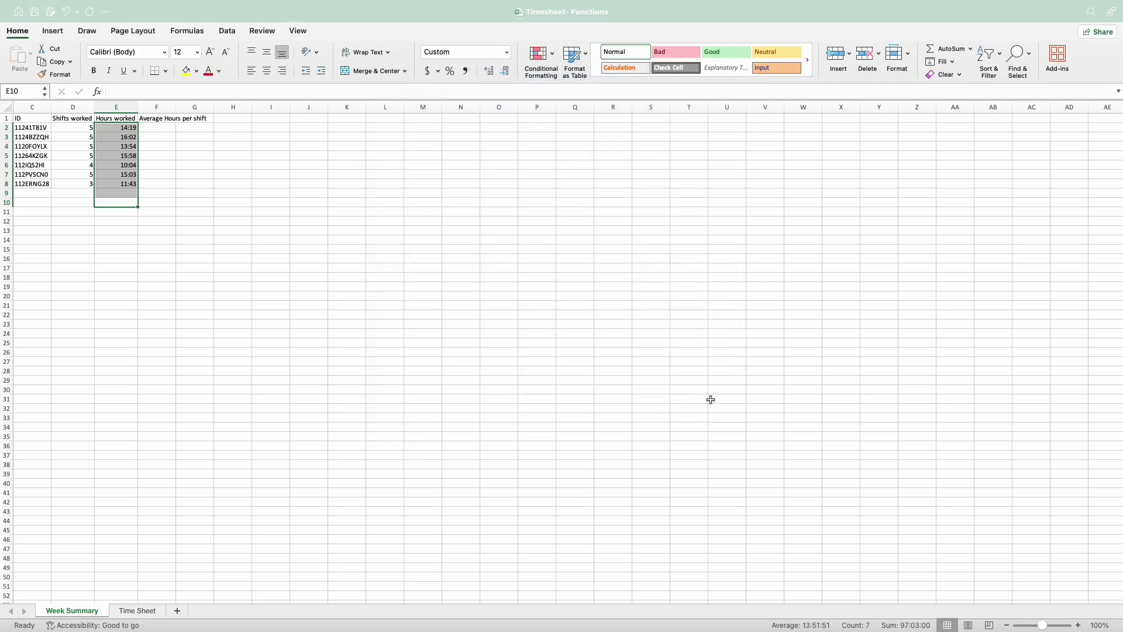
pyautogui.click(175, 181)
pyautogui.click(129, 194)
pyautogui.moveTo(129, 195); pyautogui.dragTo(129, 127)
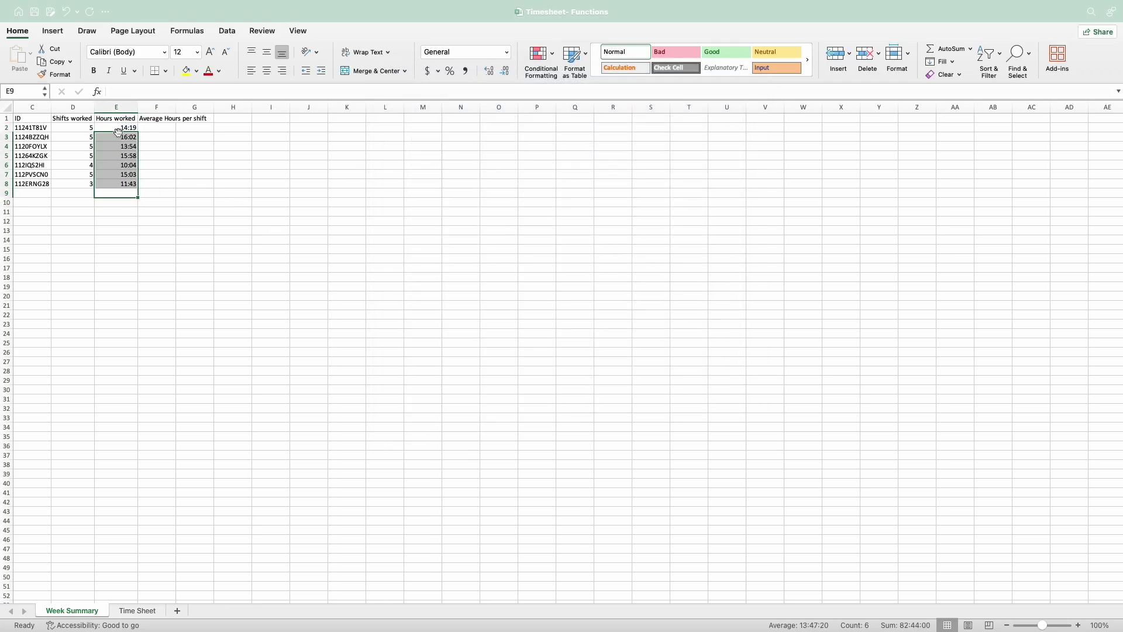
pyautogui.click(149, 194)
# - Calculate the average hours per shift in F2 with =E2/D2 and fill the formula down to F8
pyautogui.click(157, 129)
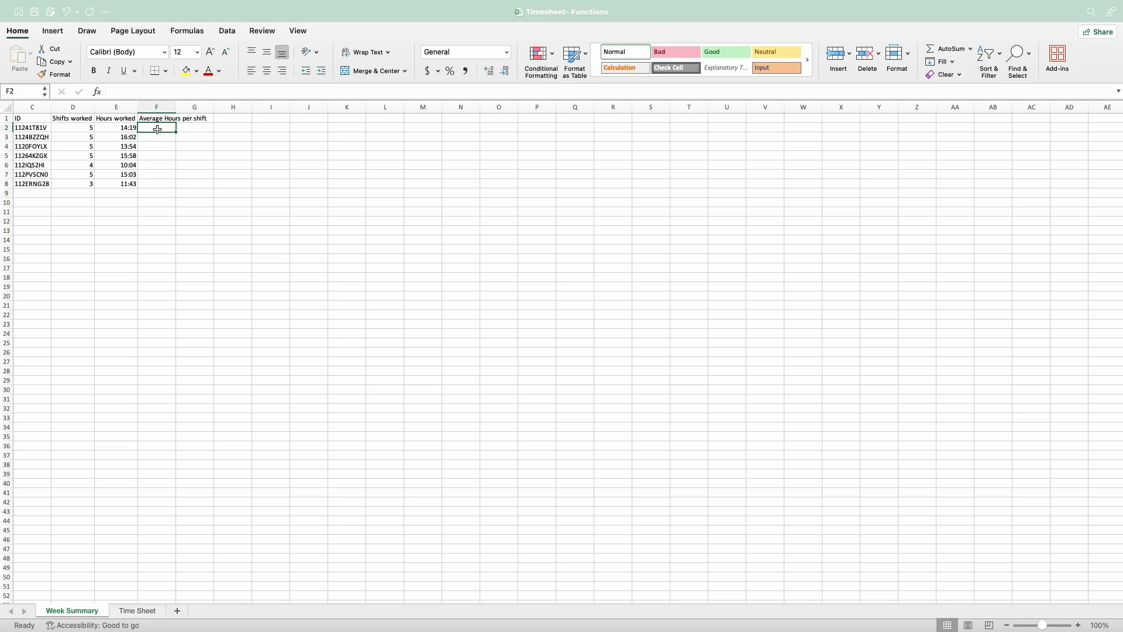
pyautogui.write('=-')
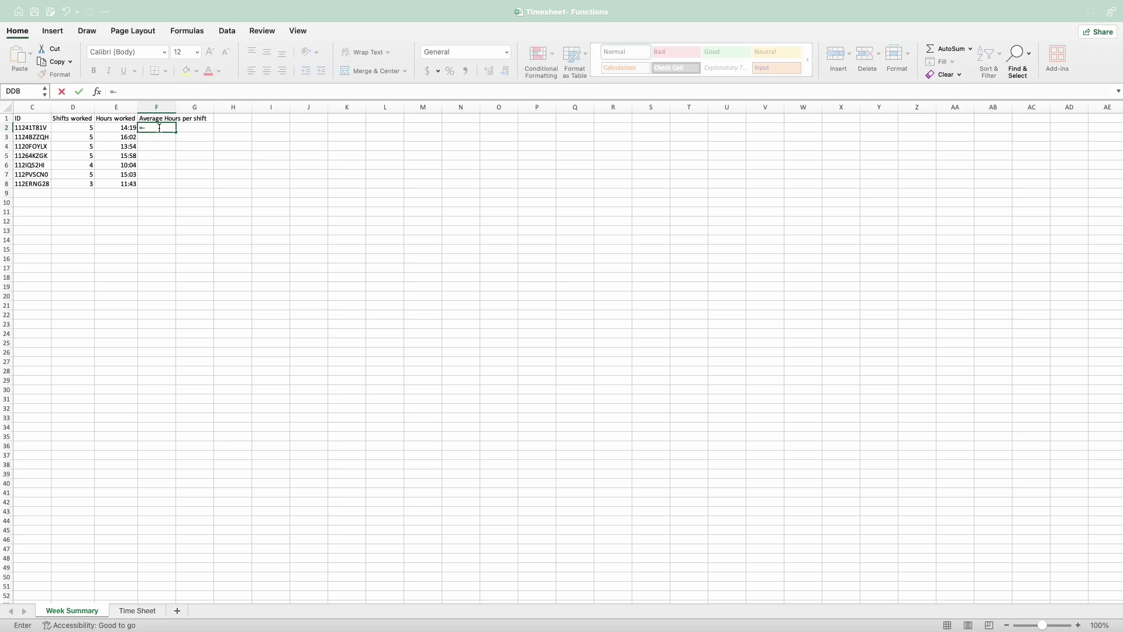
pyautogui.press('F12')
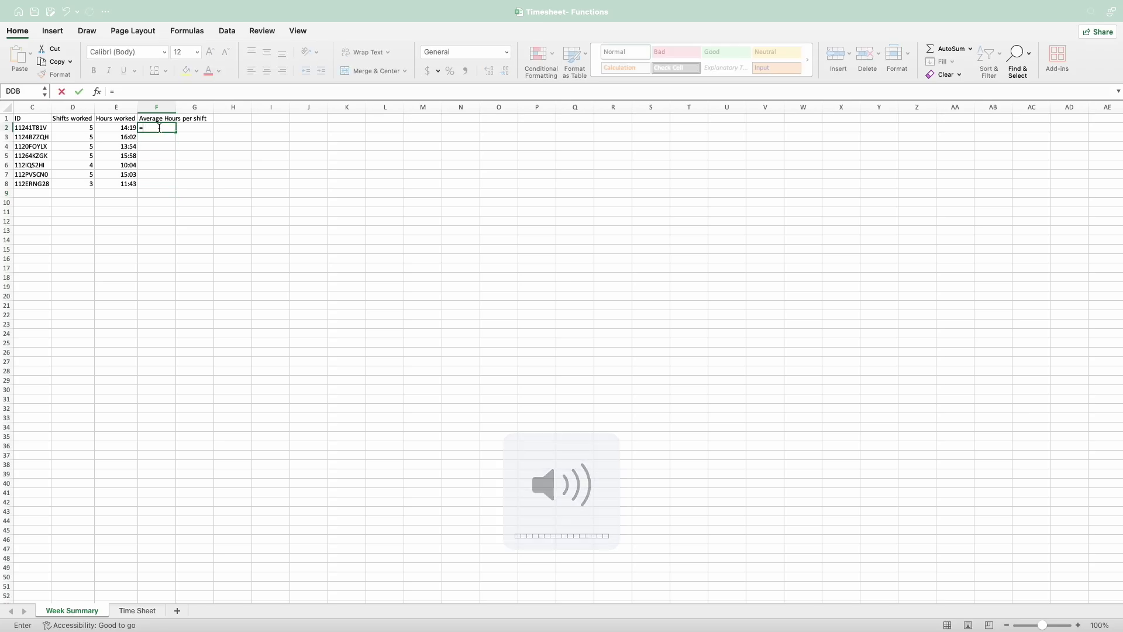
pyautogui.click(128, 128)
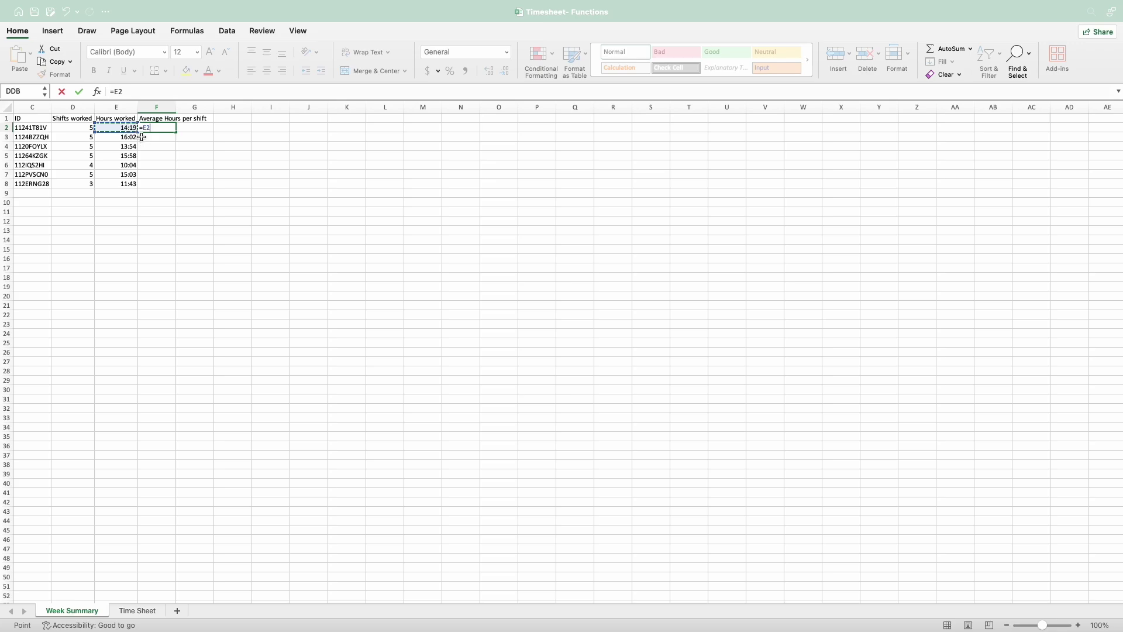
pyautogui.write('/')
pyautogui.click(84, 128)
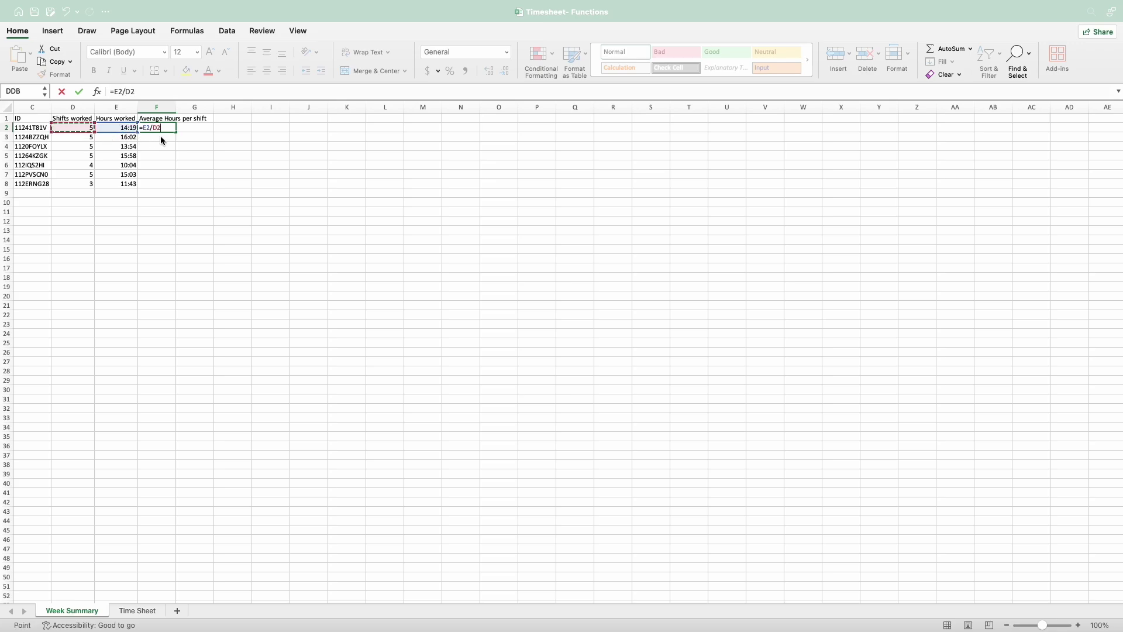
pyautogui.hotkey('ctrl', 'Return')
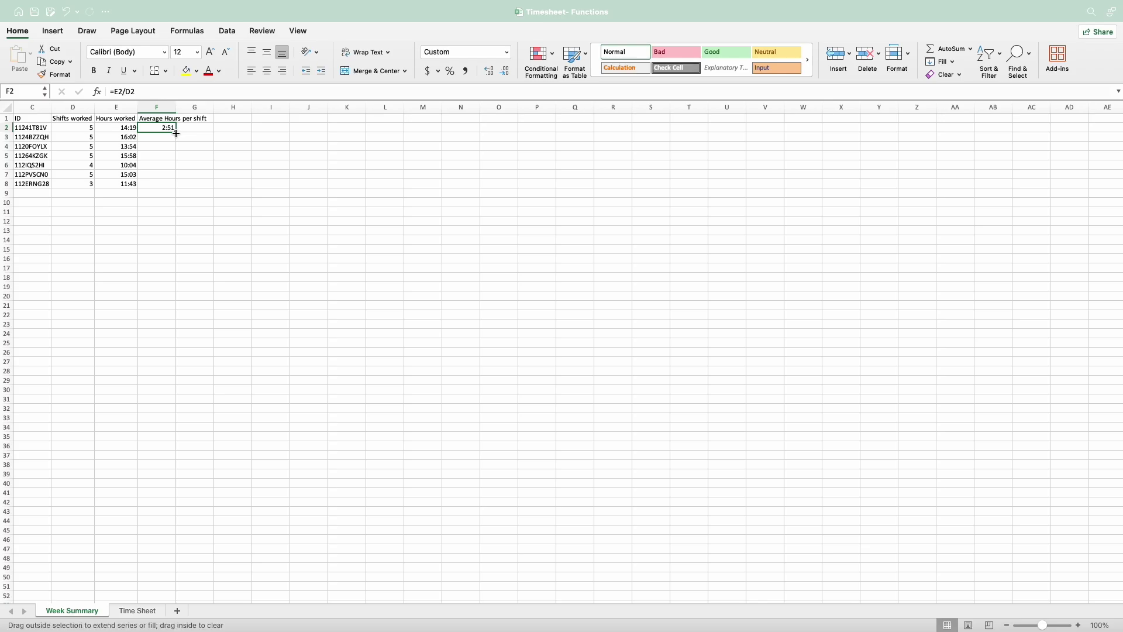
pyautogui.moveTo(177, 133); pyautogui.dragTo(178, 185)
pyautogui.click(207, 175)
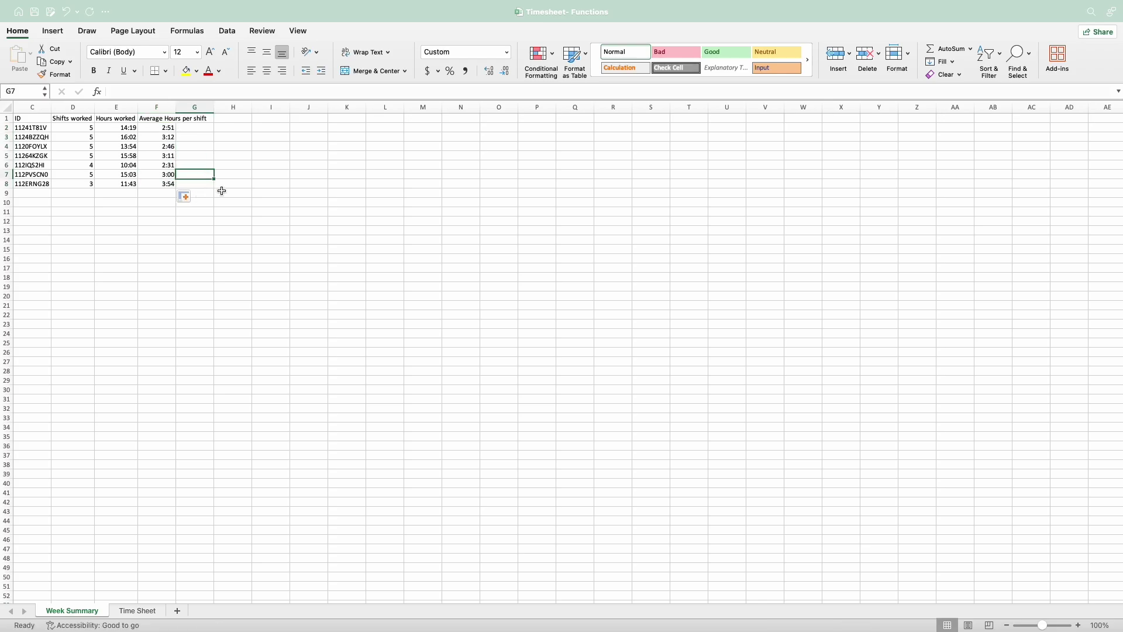
pyautogui.click(195, 204)
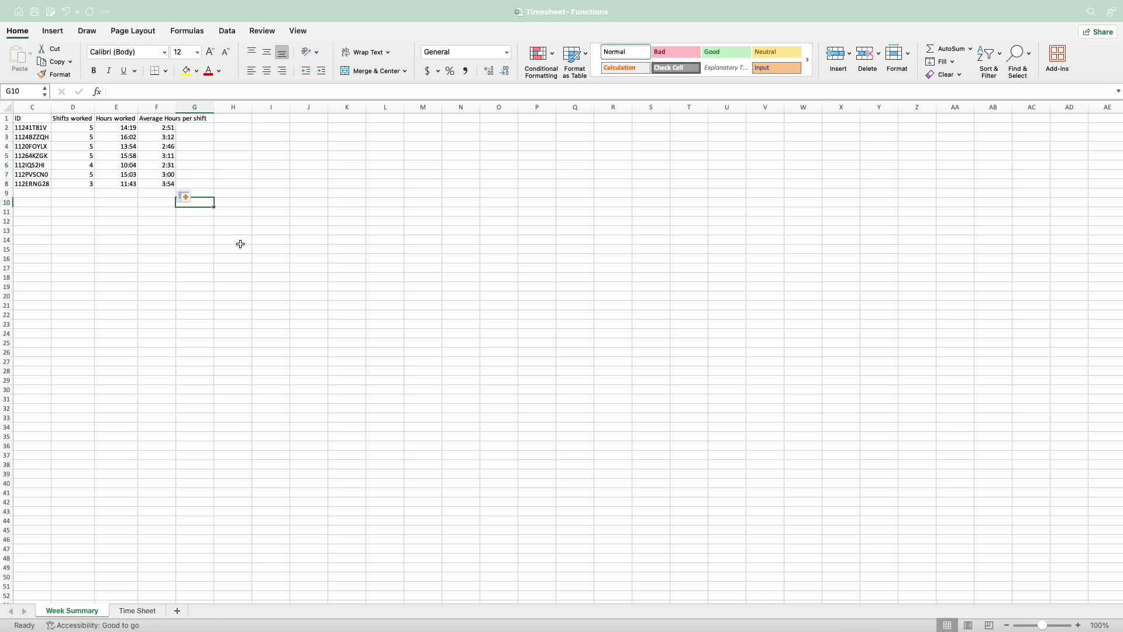
# - Switch to the Time Sheet sheet and bring up the formula commands
pyautogui.click(137, 610)
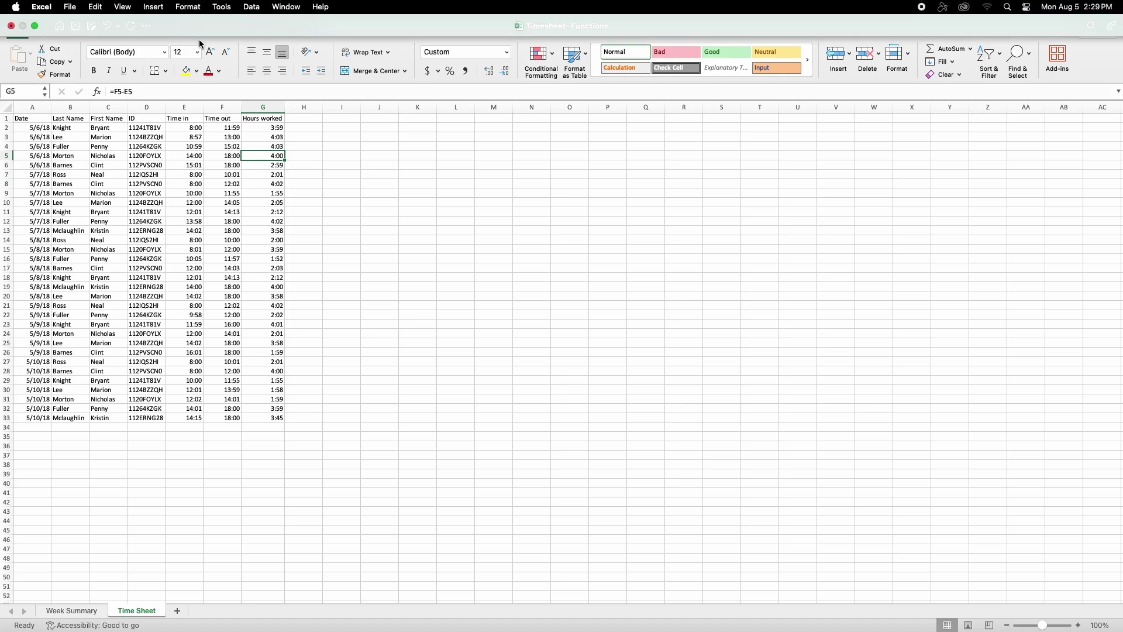
pyautogui.click(202, 32)
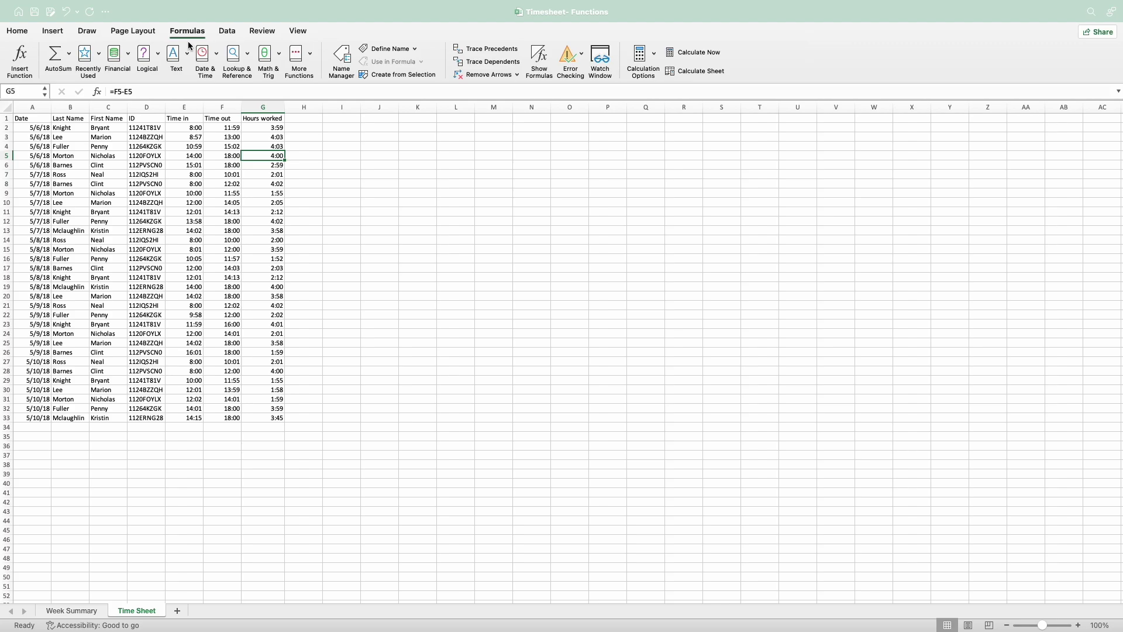